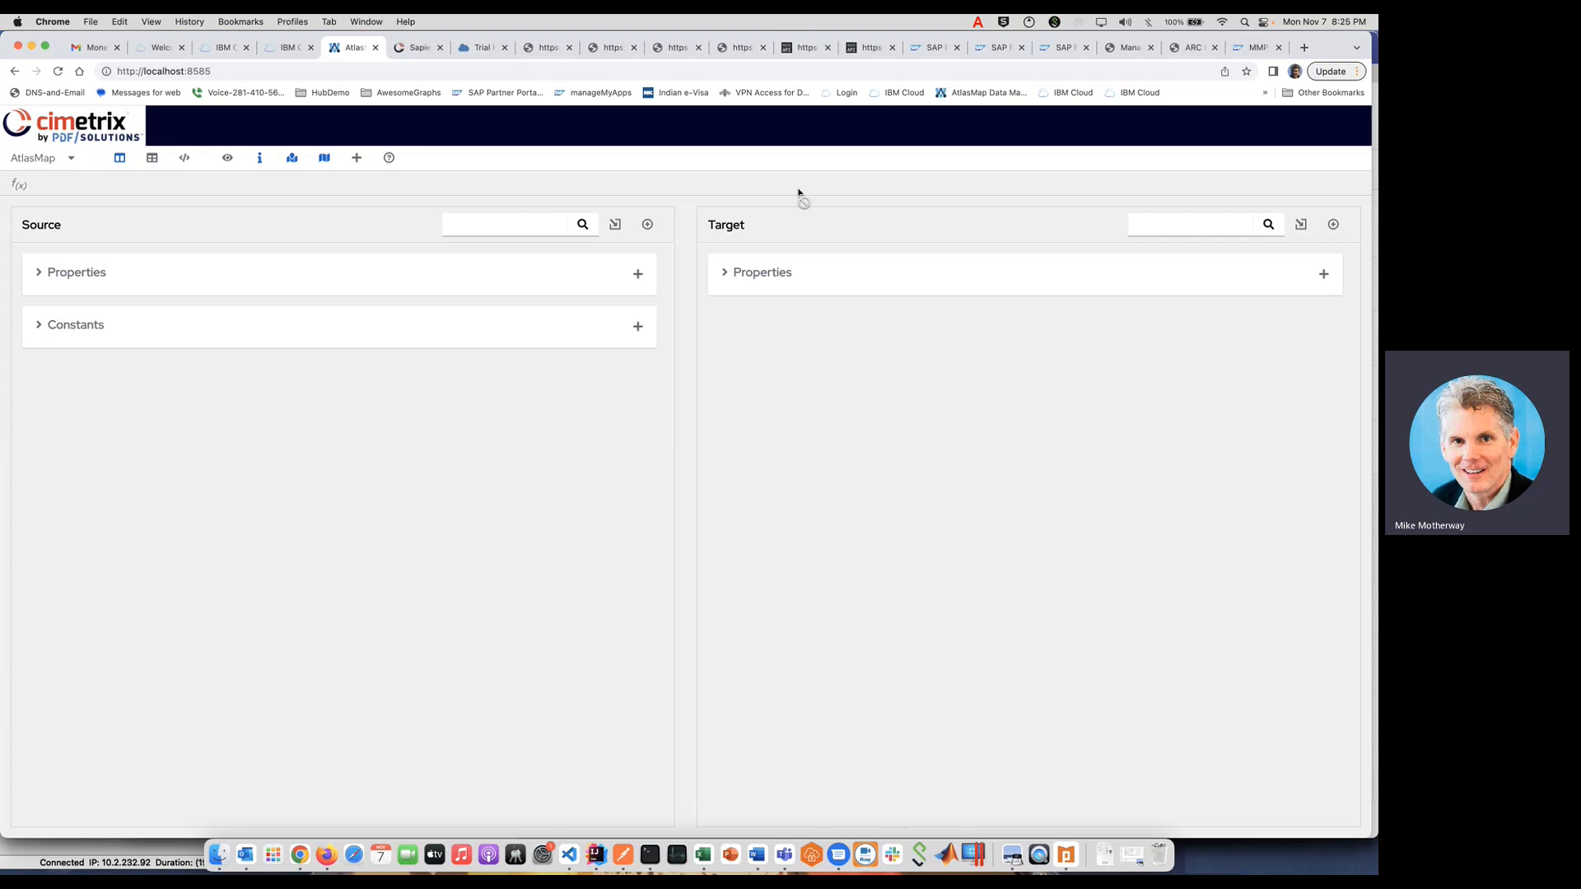
Switch to IBM Cloud and open the details of the siv-dm-app01 virtual server from the resource list
left_click(290, 48)
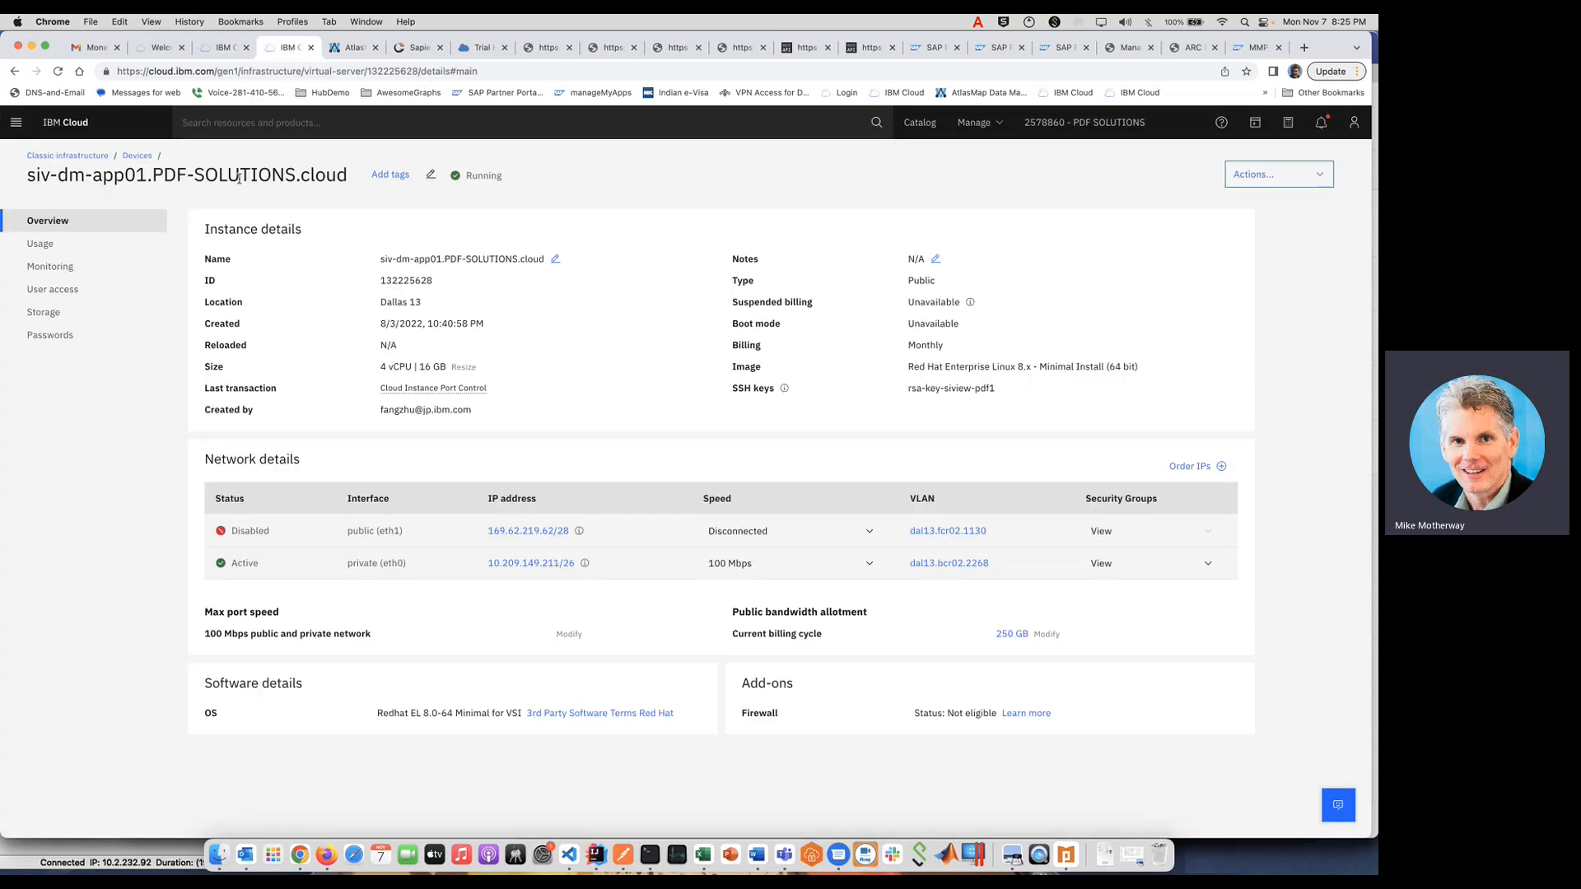
left_click(62, 119)
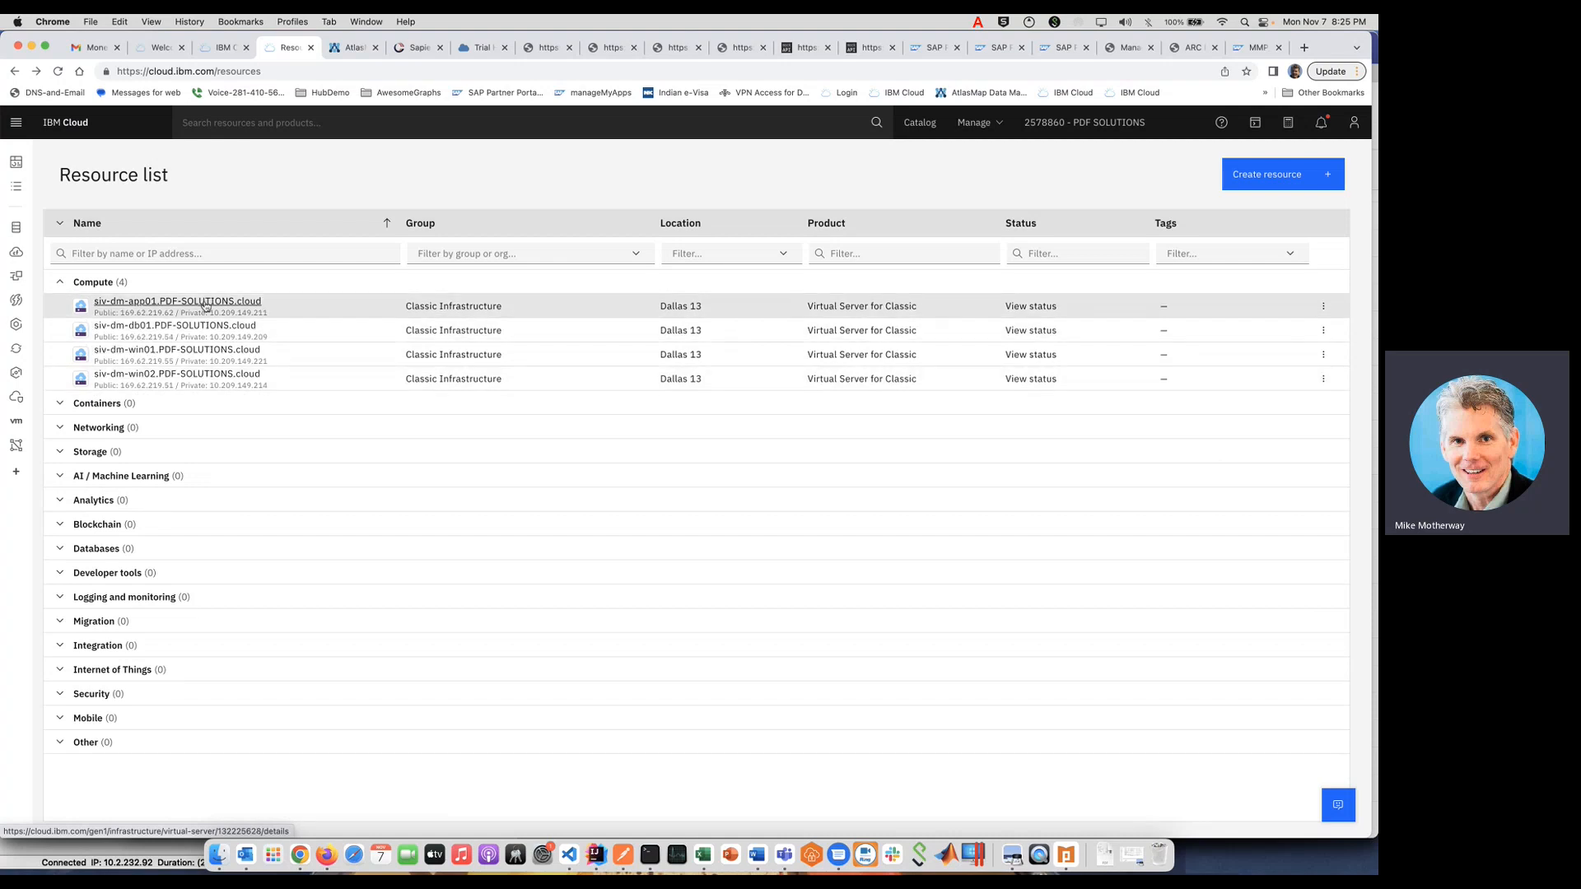
left_click(207, 306)
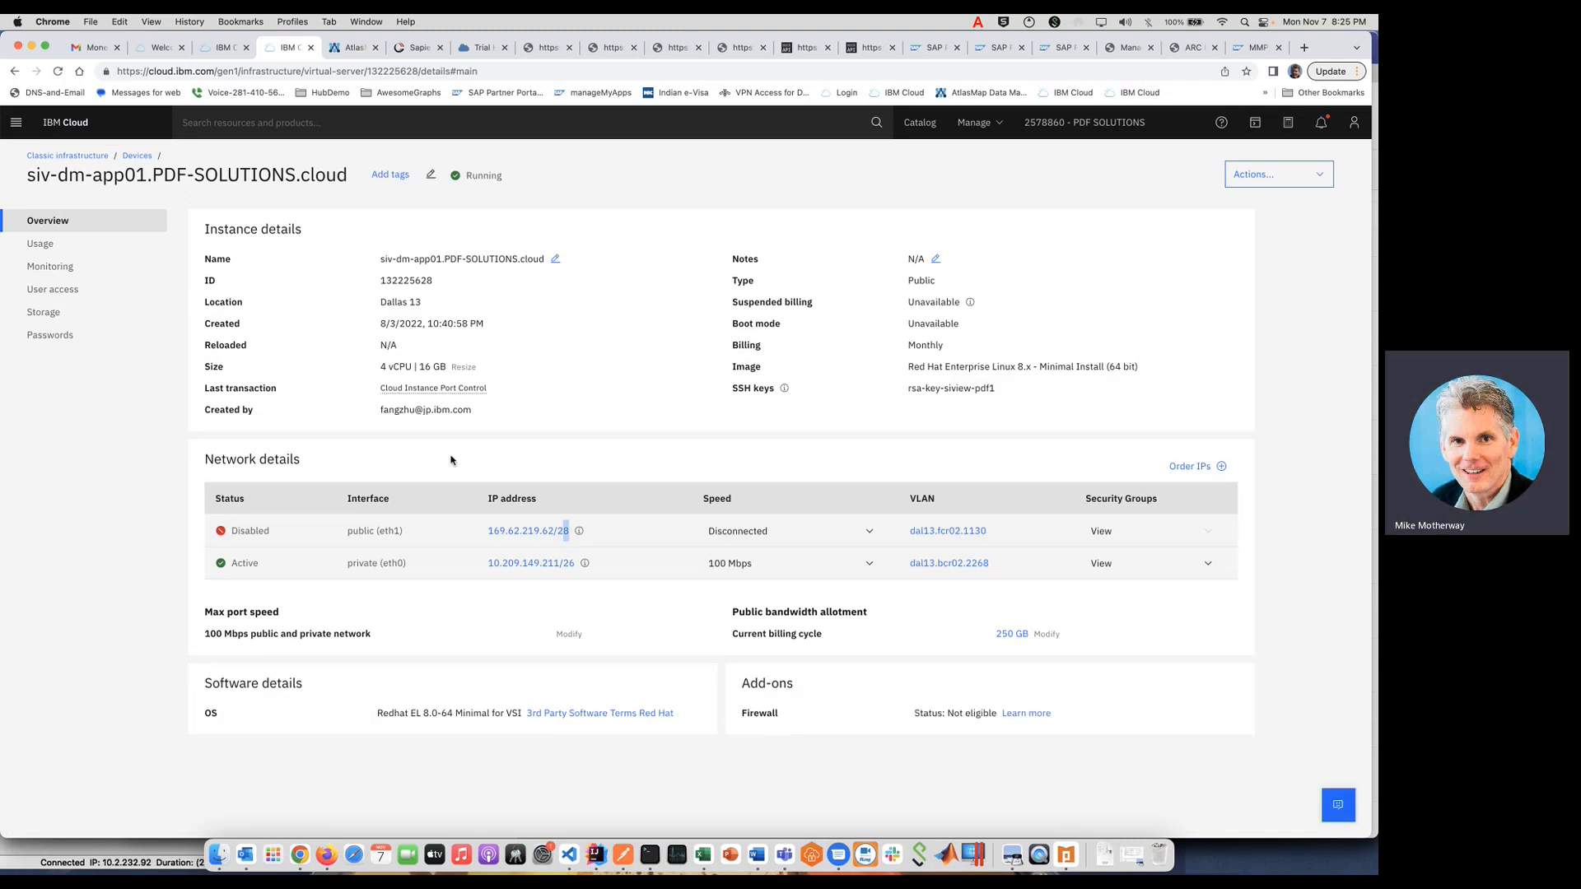
Switch to Postman, send the TxLotInfoInq__160 request and examine the strLotInfo section of the response
left_click(623, 855)
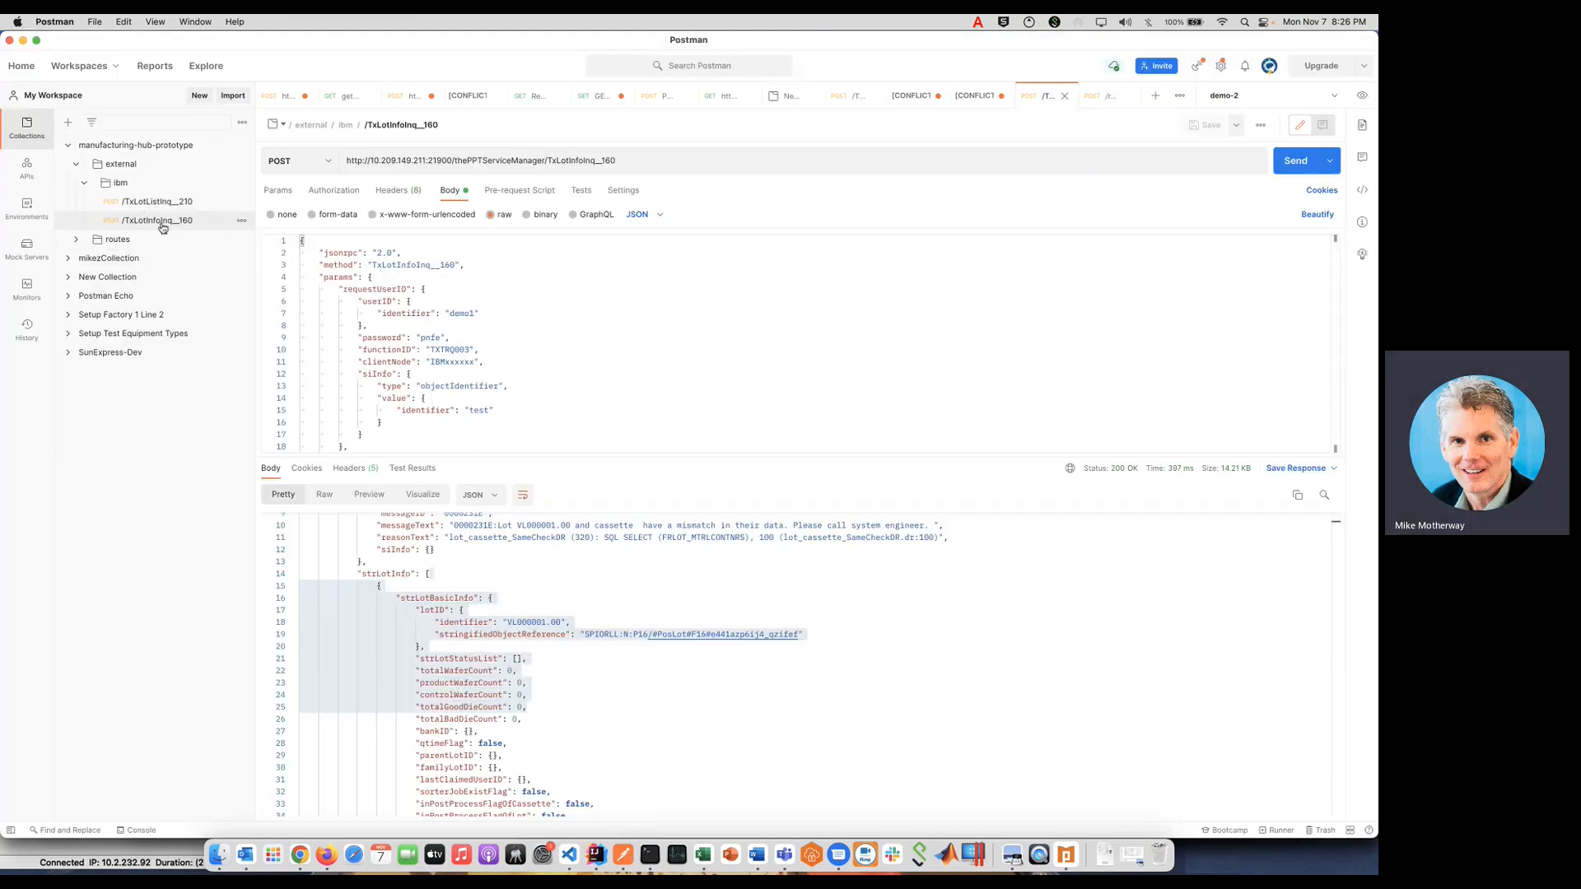
left_click(1287, 167)
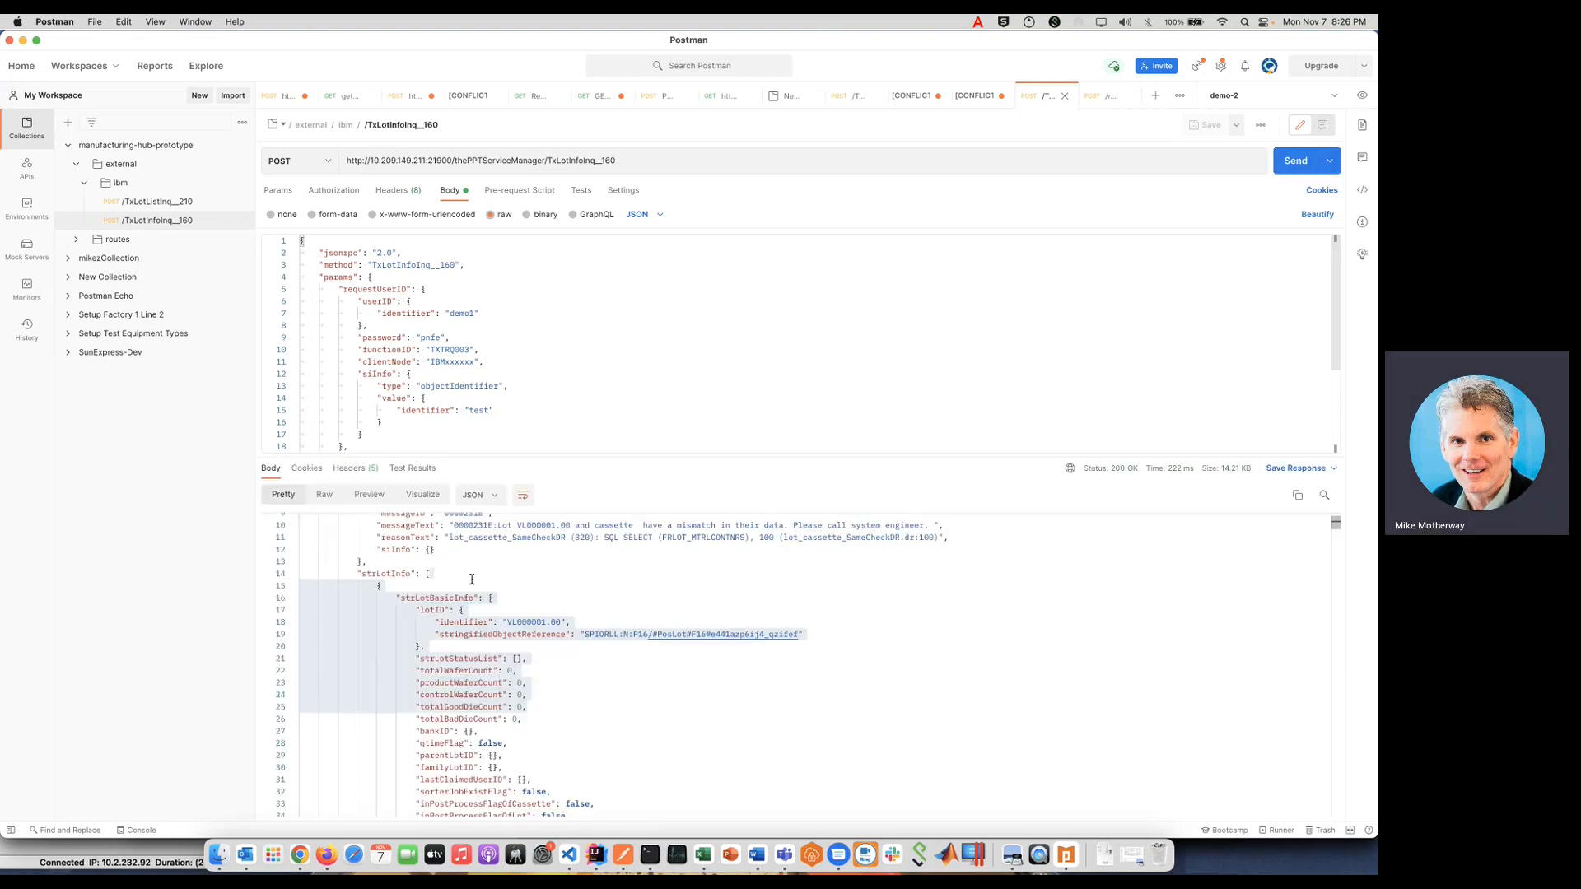
left_click_drag(372, 576, 780, 787)
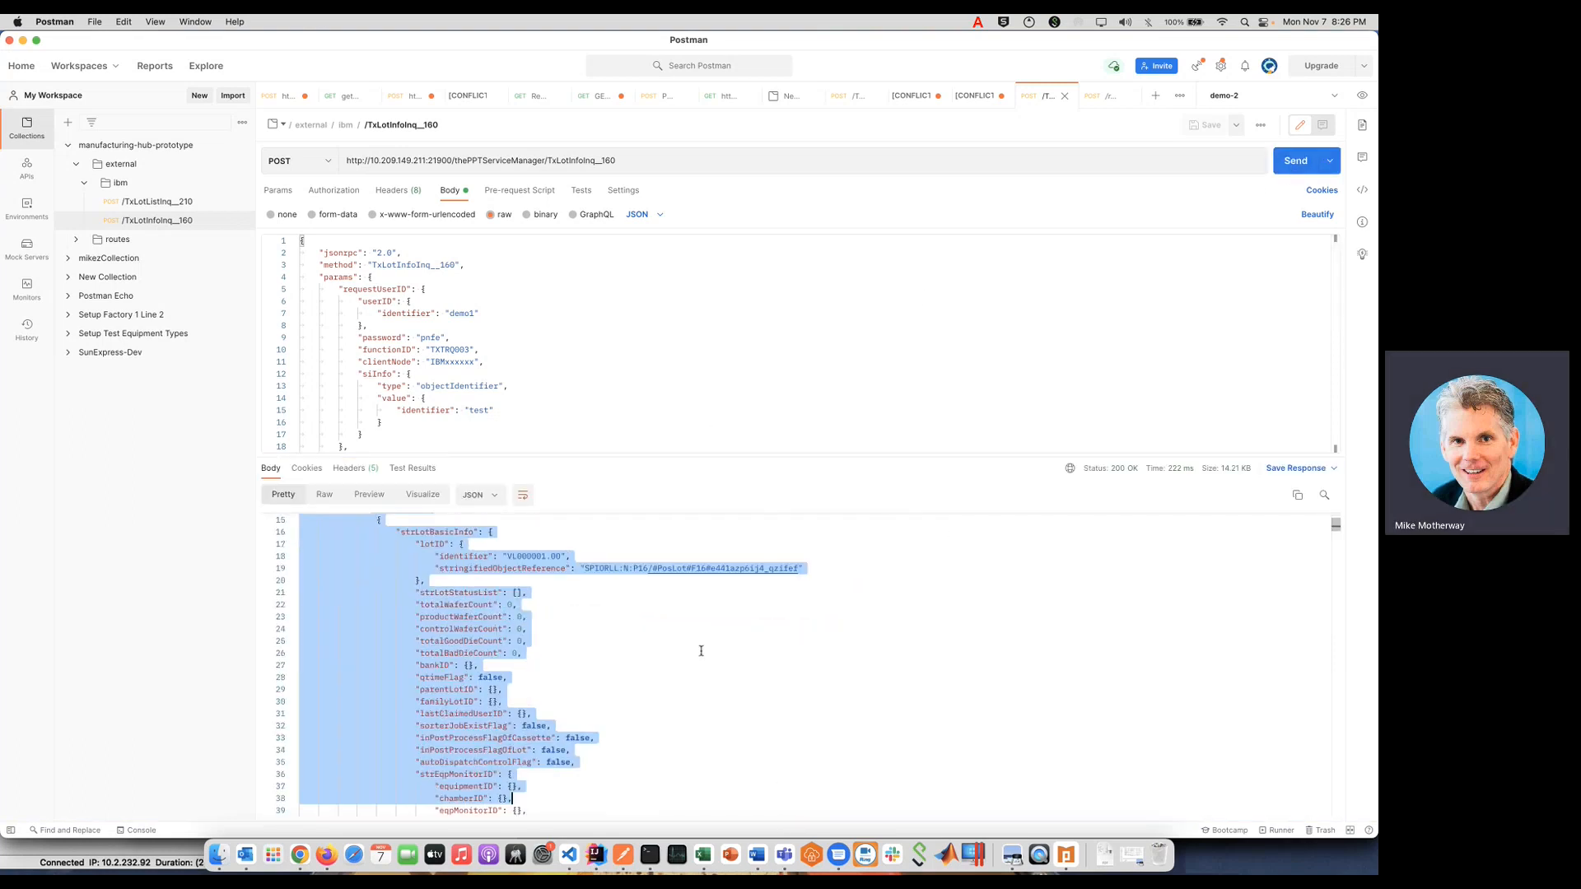
left_click(166, 495)
Send the TxLotListInq__210 request from the ibm folder and examine its status and strResult fields
left_click(158, 201)
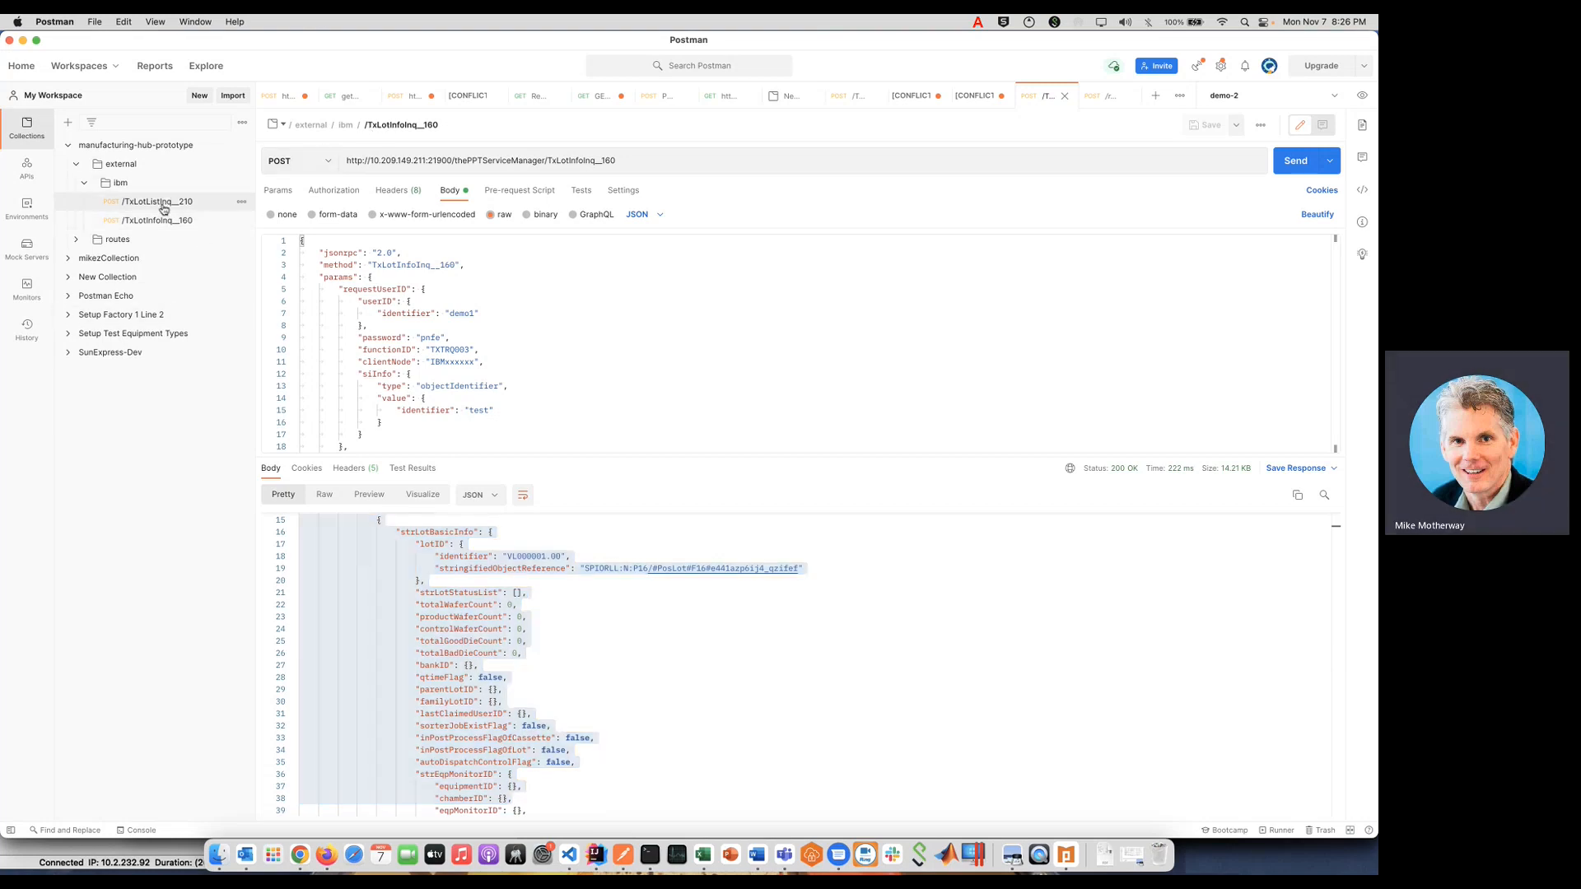
left_click(1290, 169)
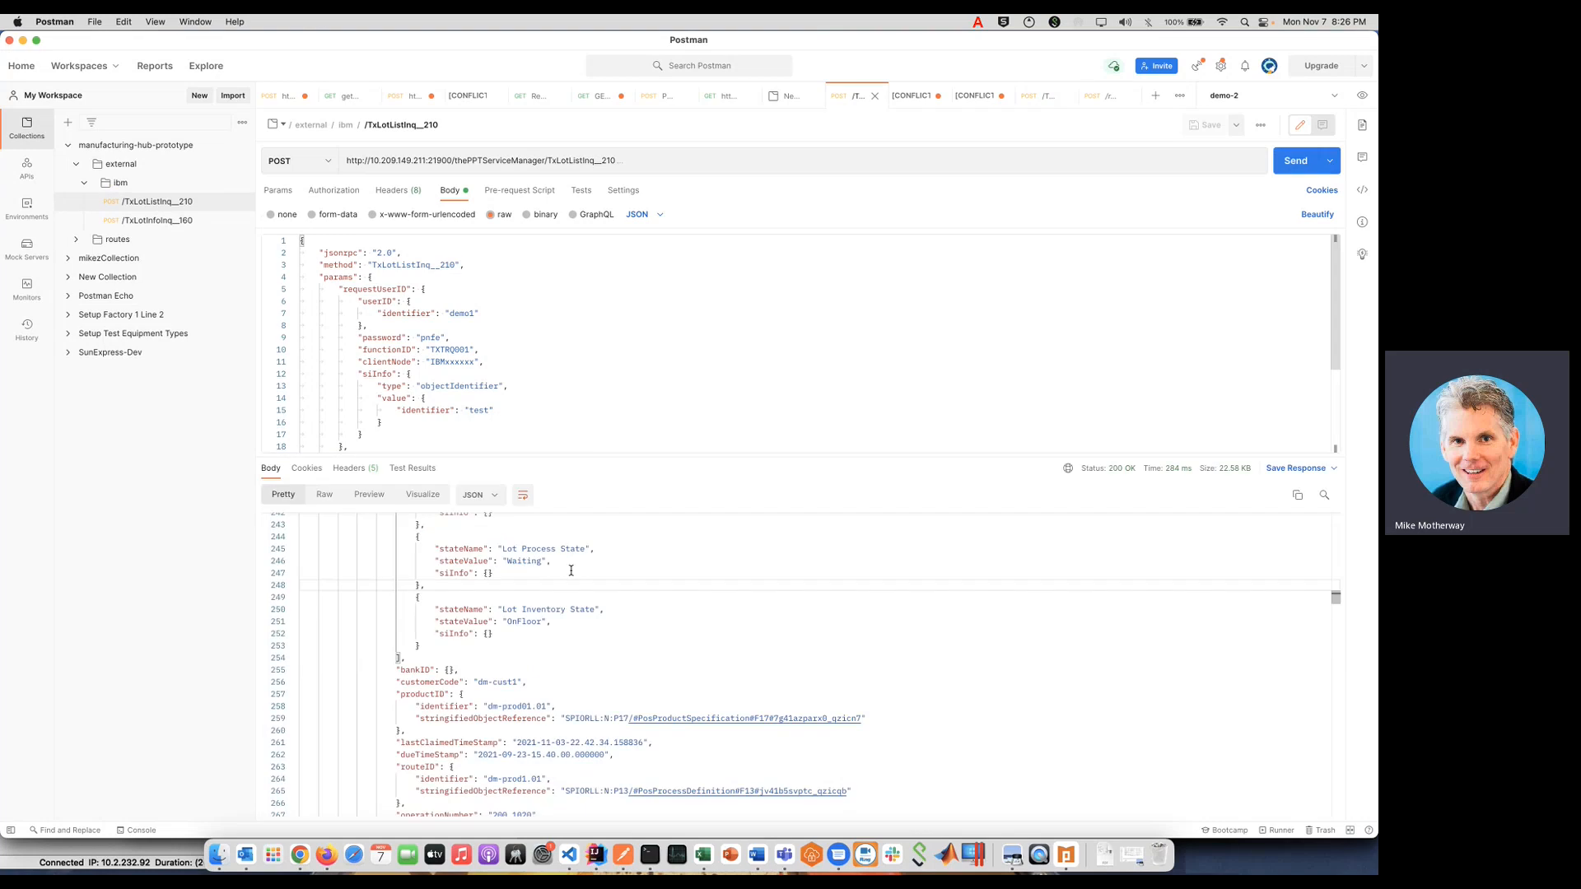
mouse_move(1113, 474)
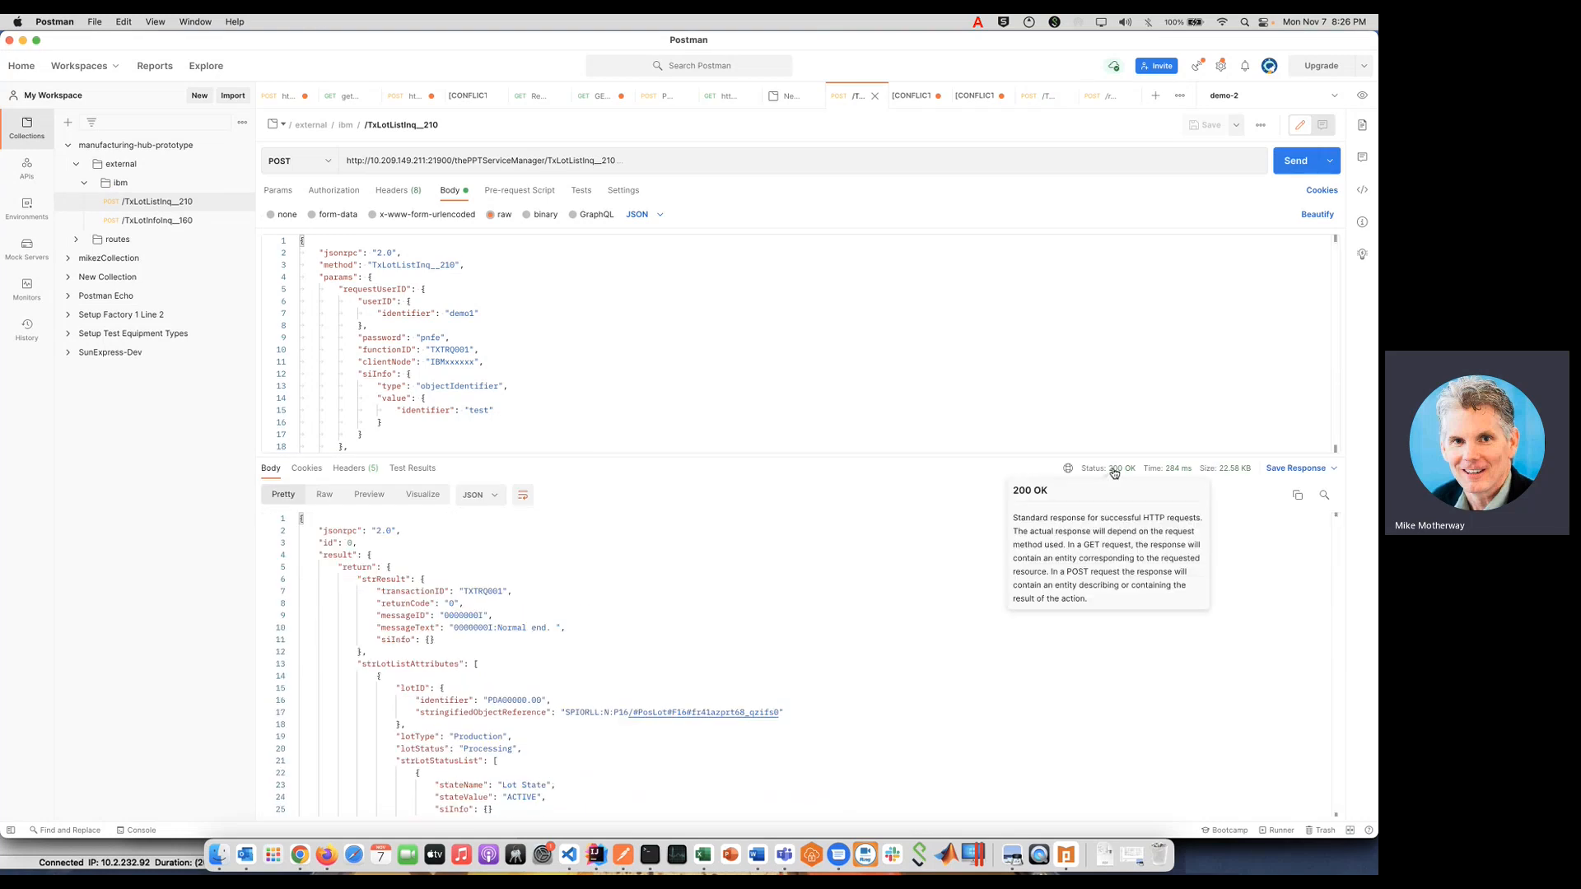
left_click_drag(488, 590, 568, 713)
left_click(635, 603)
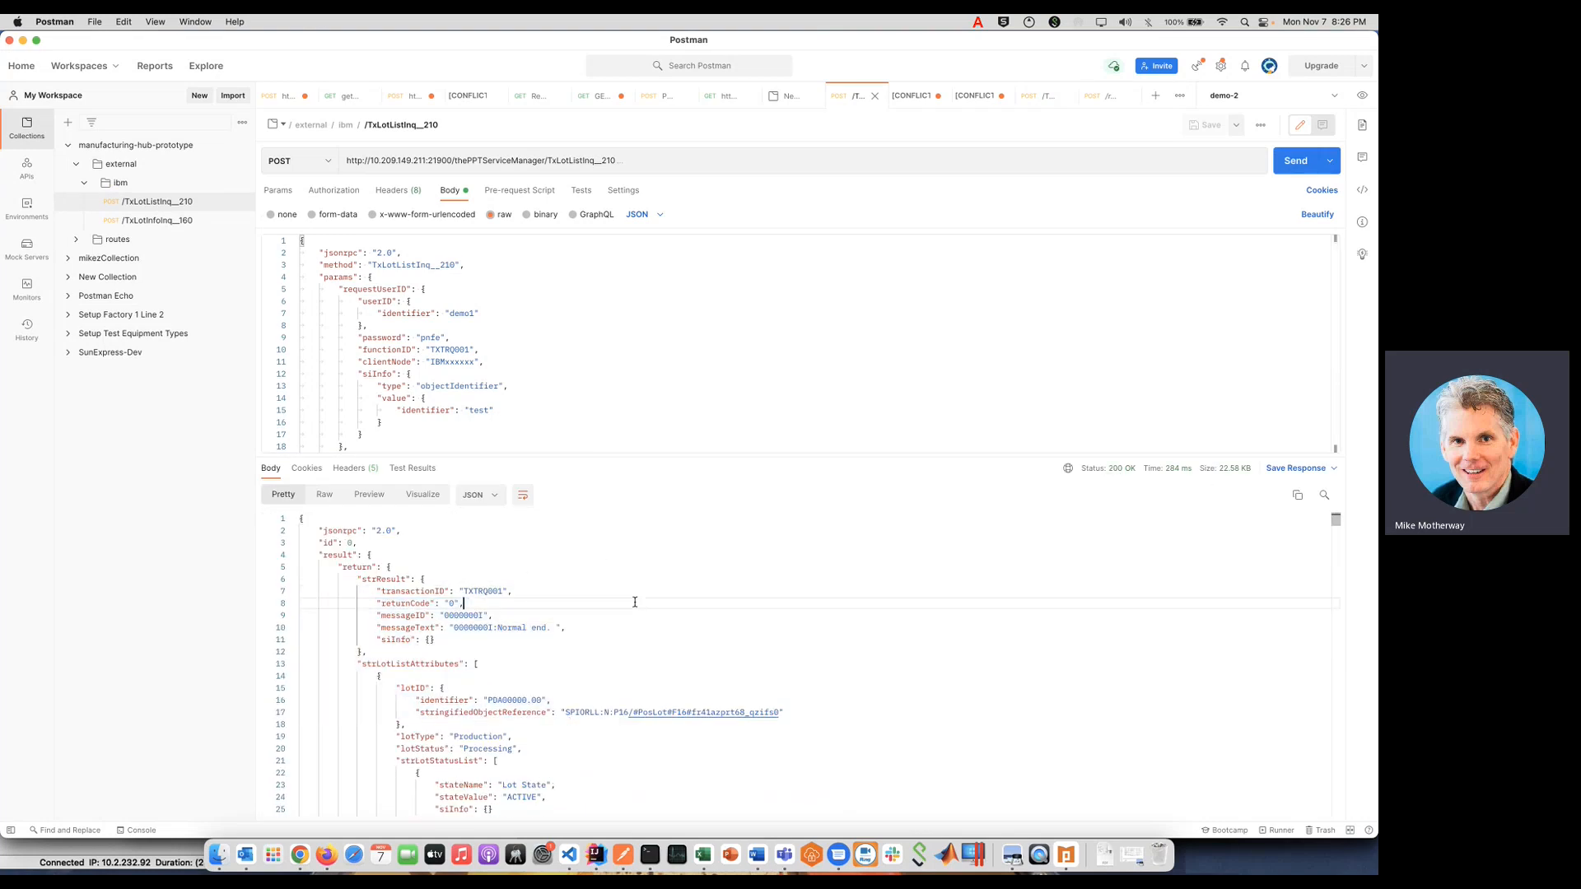
Switch back to Chrome and open the details of the Cloud Foundry environment in the SAP BTP Cockpit trial subaccount
left_click(301, 856)
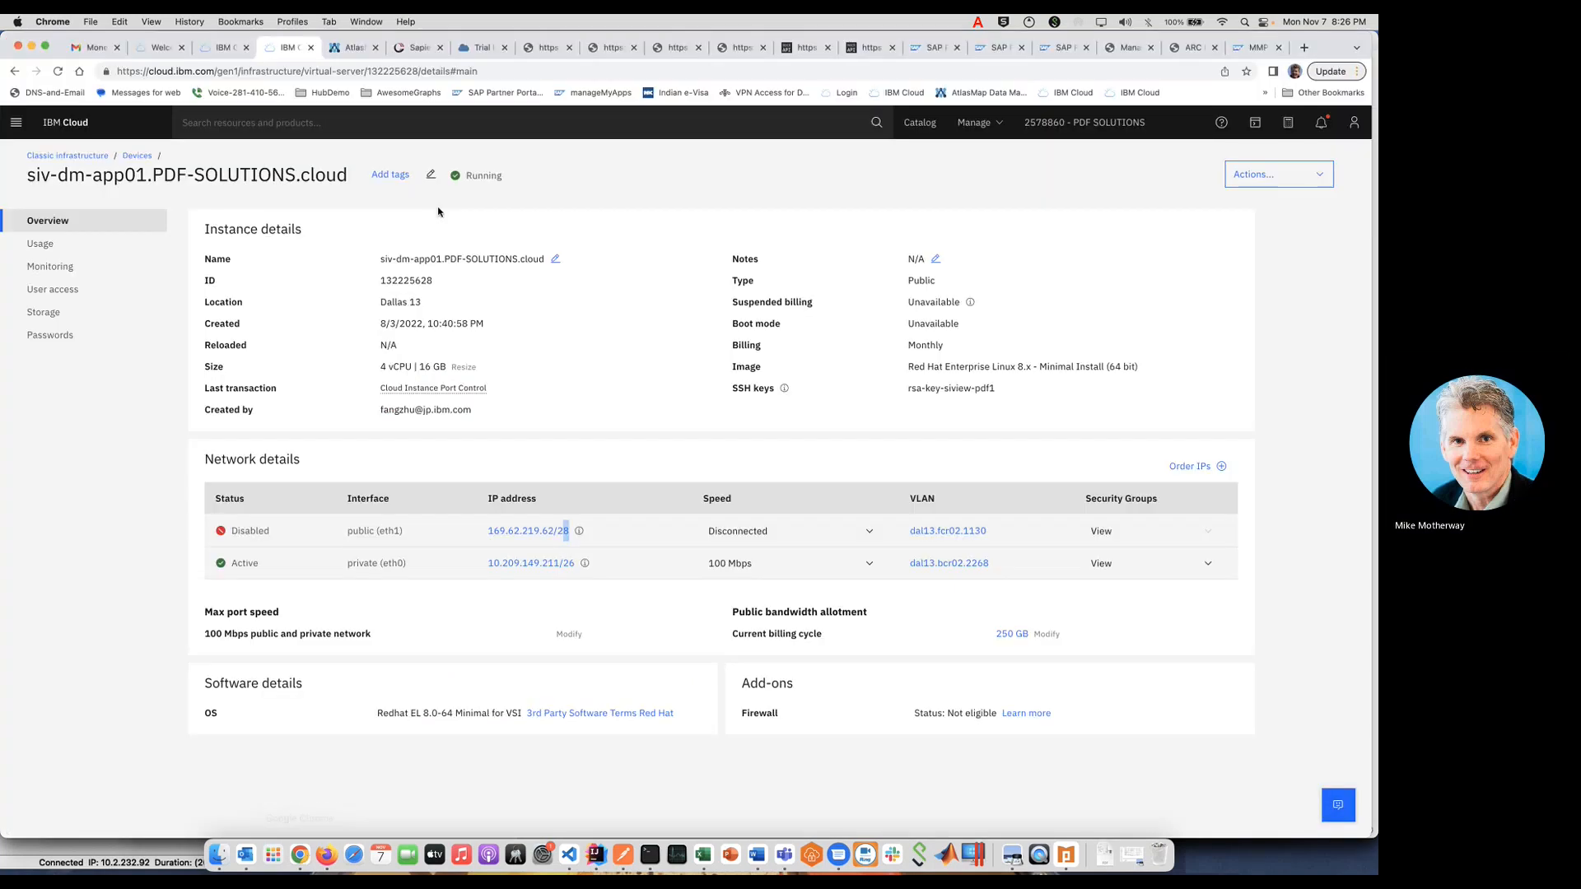
left_click(486, 43)
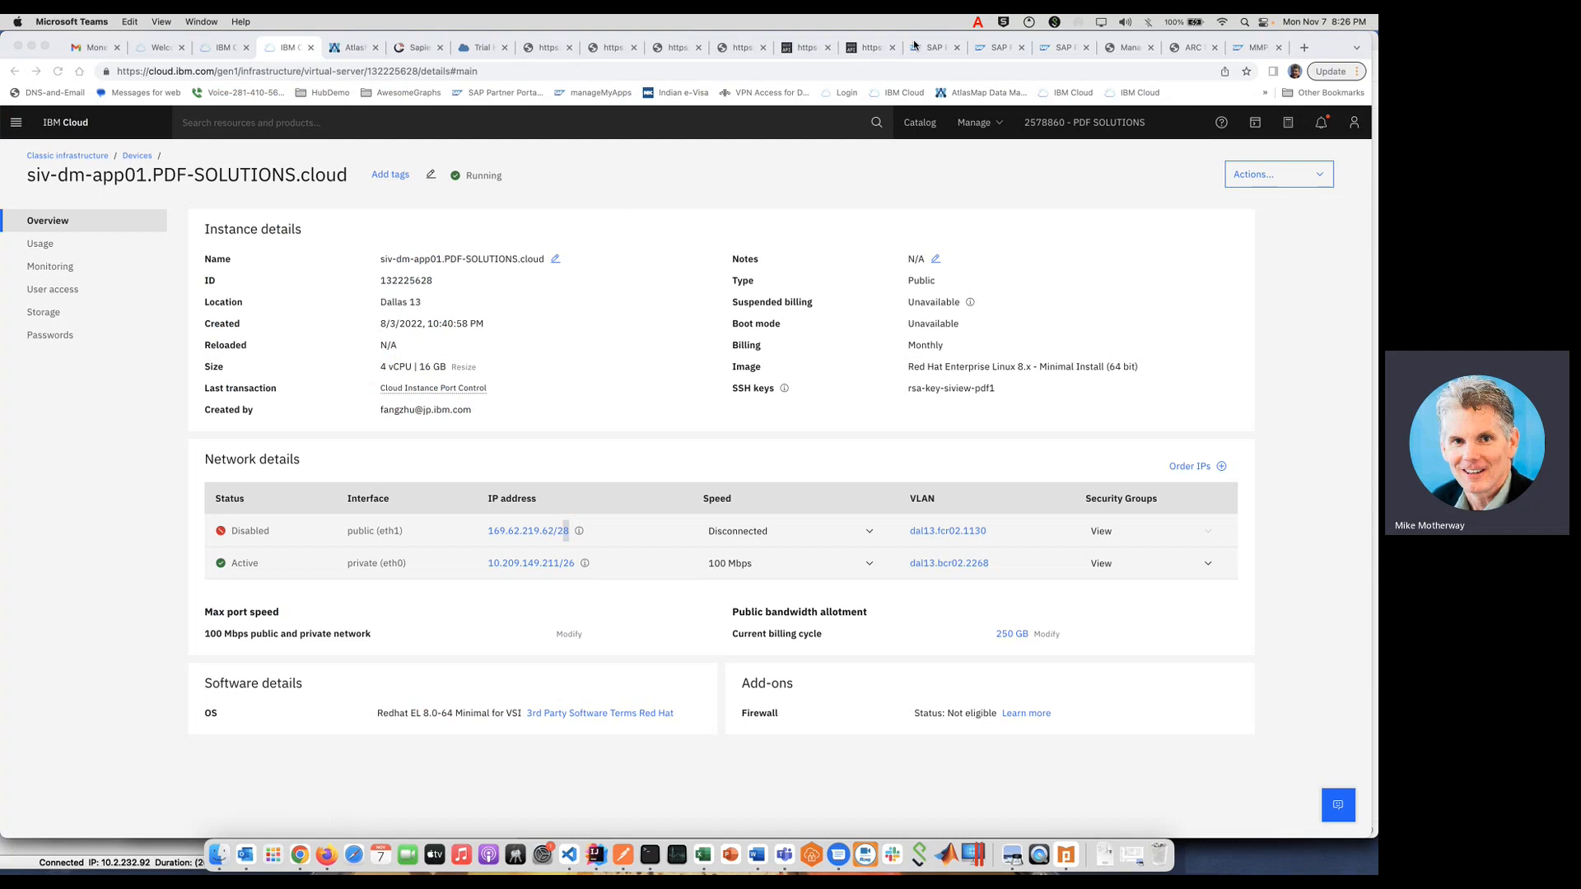
left_click(1055, 57)
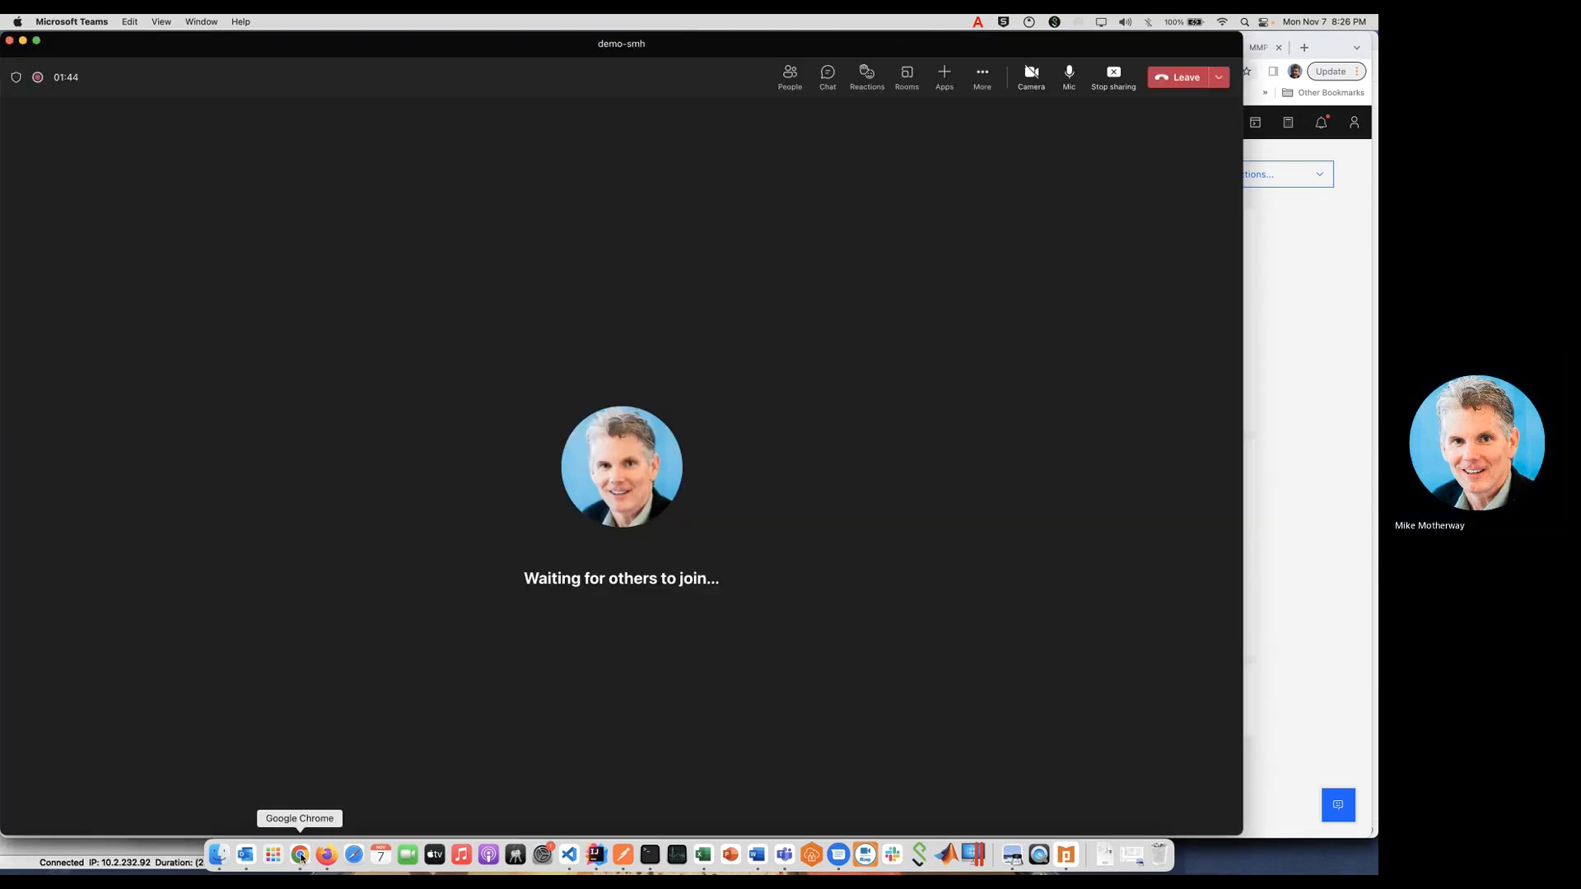
left_click(299, 854)
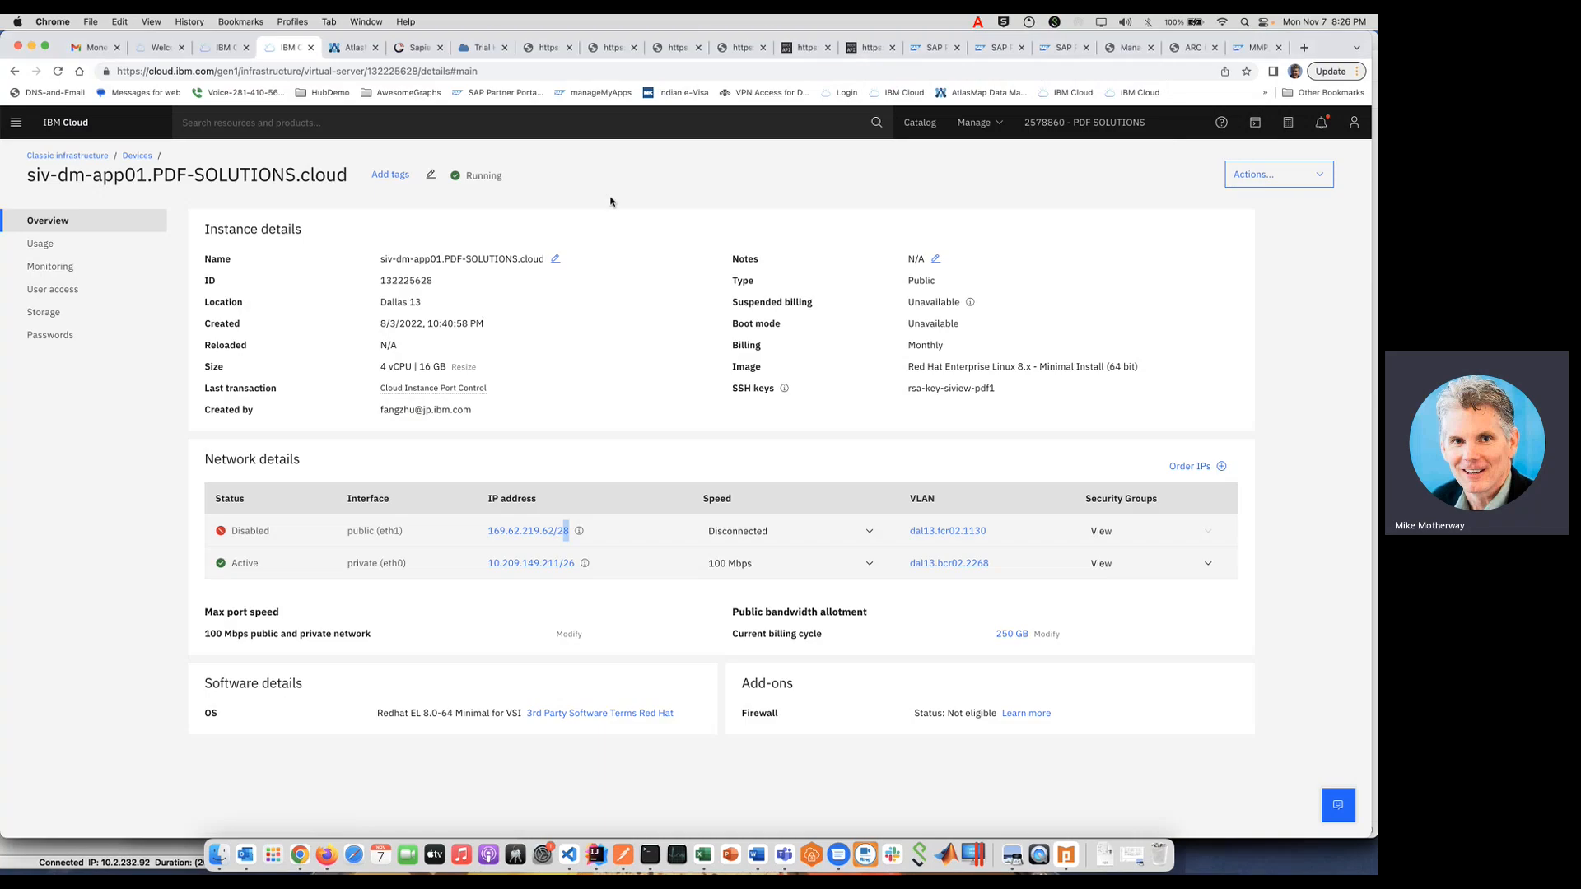
left_click(476, 48)
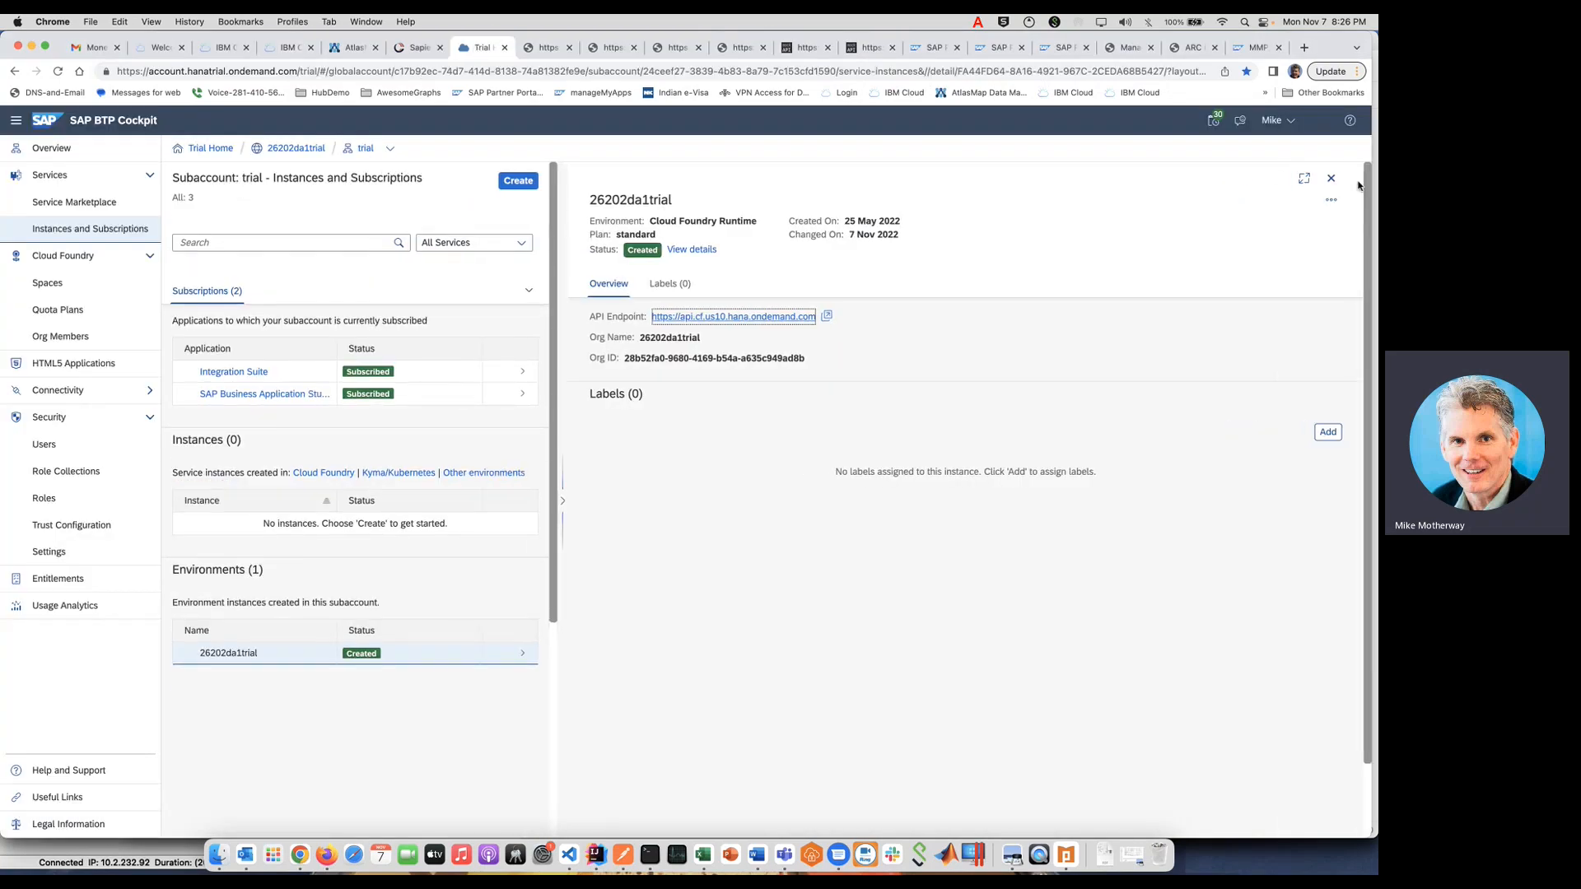
left_click(1330, 178)
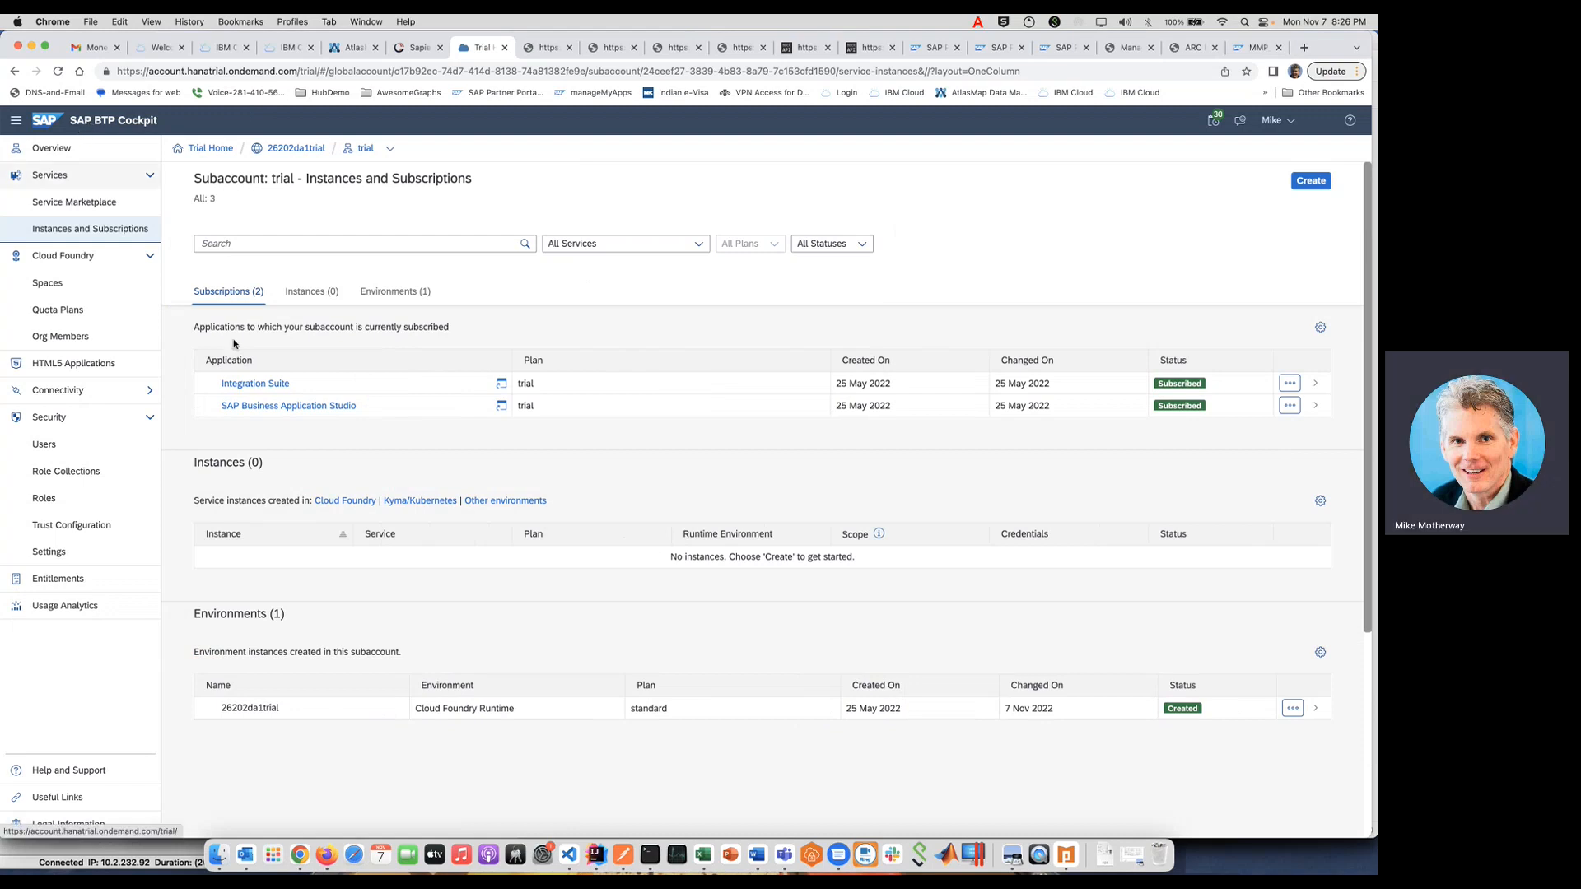
left_click_drag(238, 708, 307, 712)
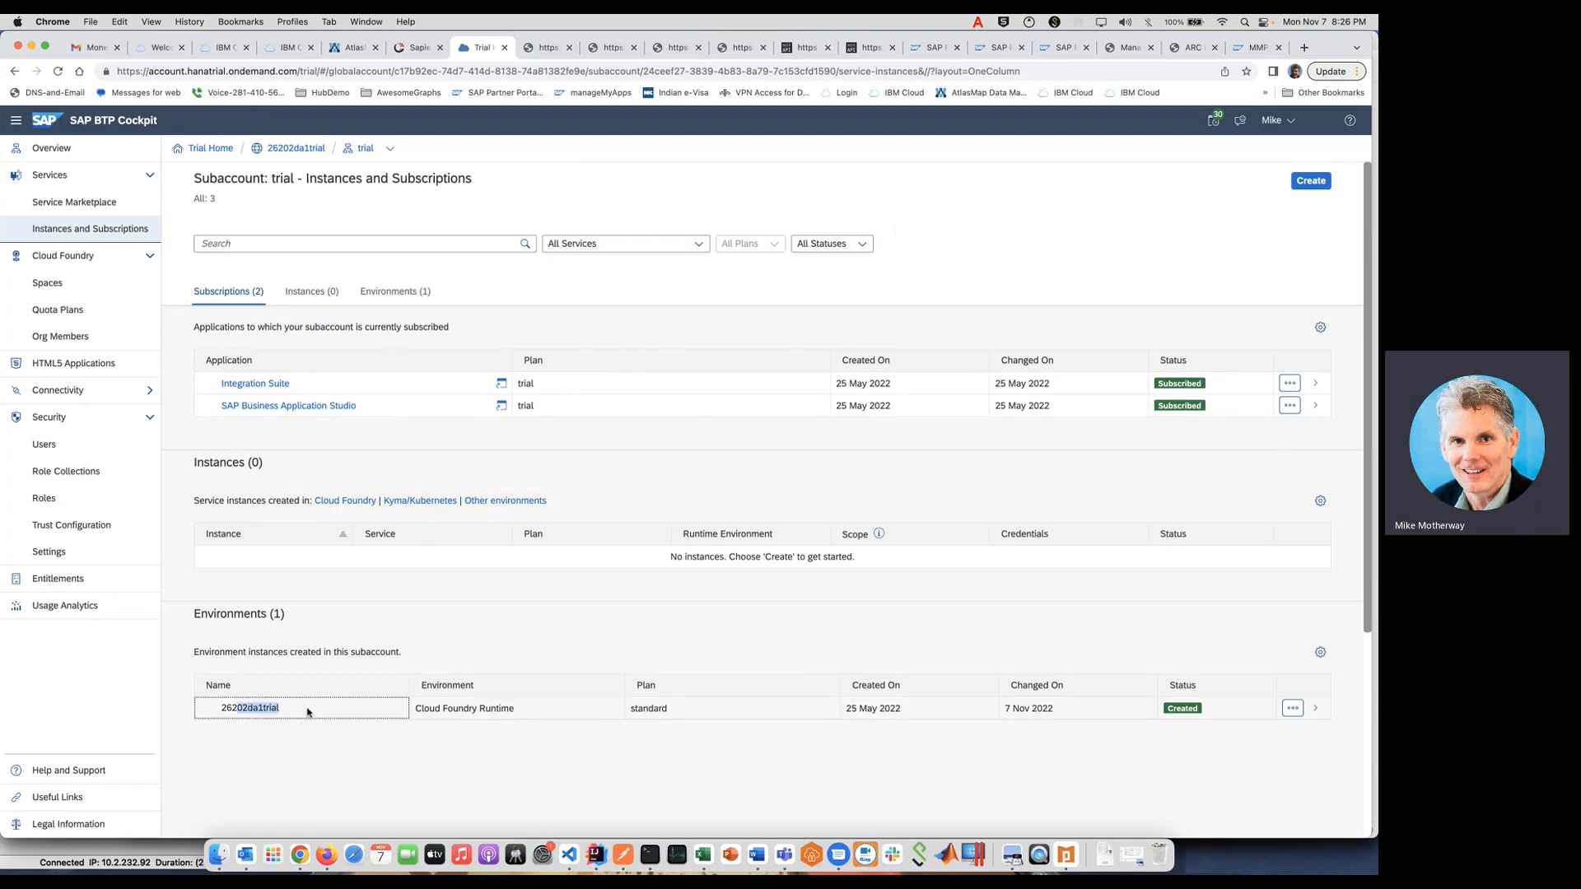
left_click(1315, 710)
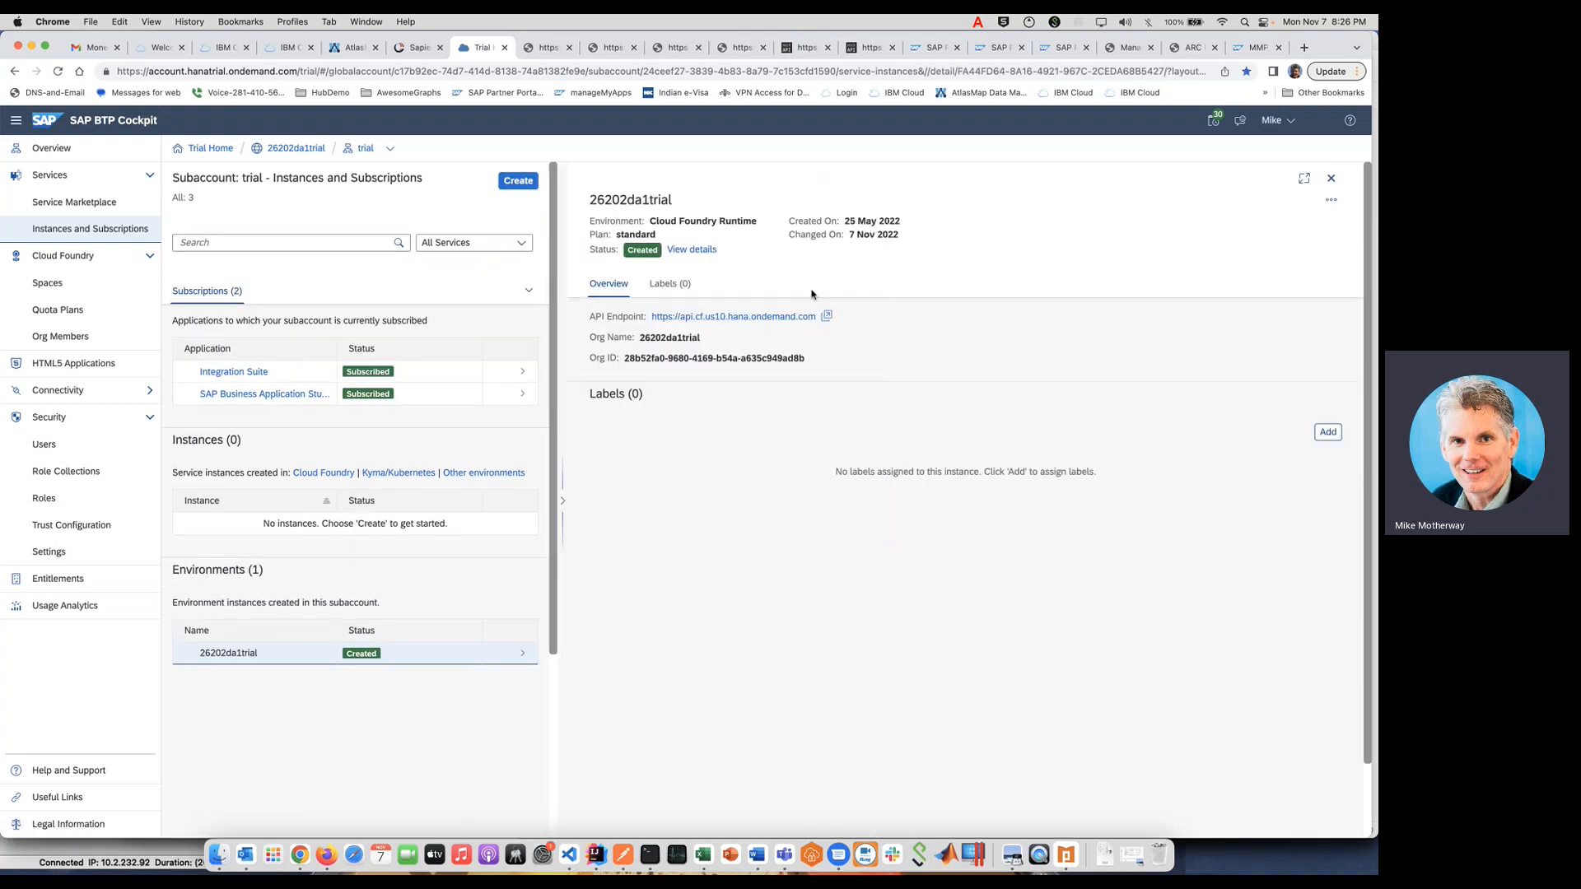
Open the Cloud Foundry environment's API endpoint and examine the service links it returns
left_click(753, 317)
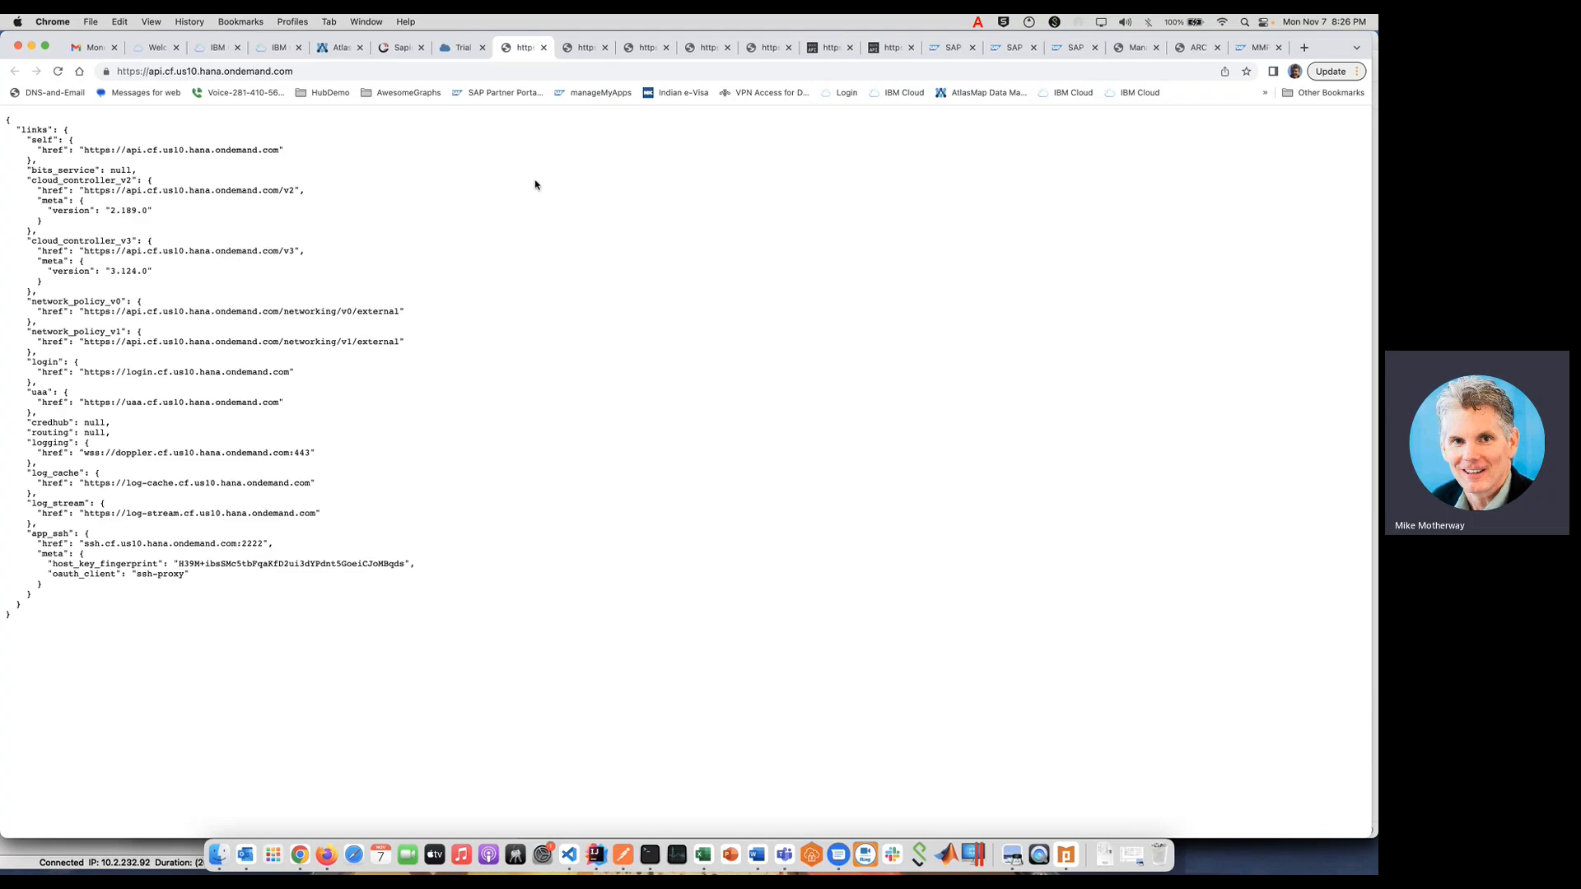
left_click_drag(36, 130, 506, 309)
double_click(200, 190)
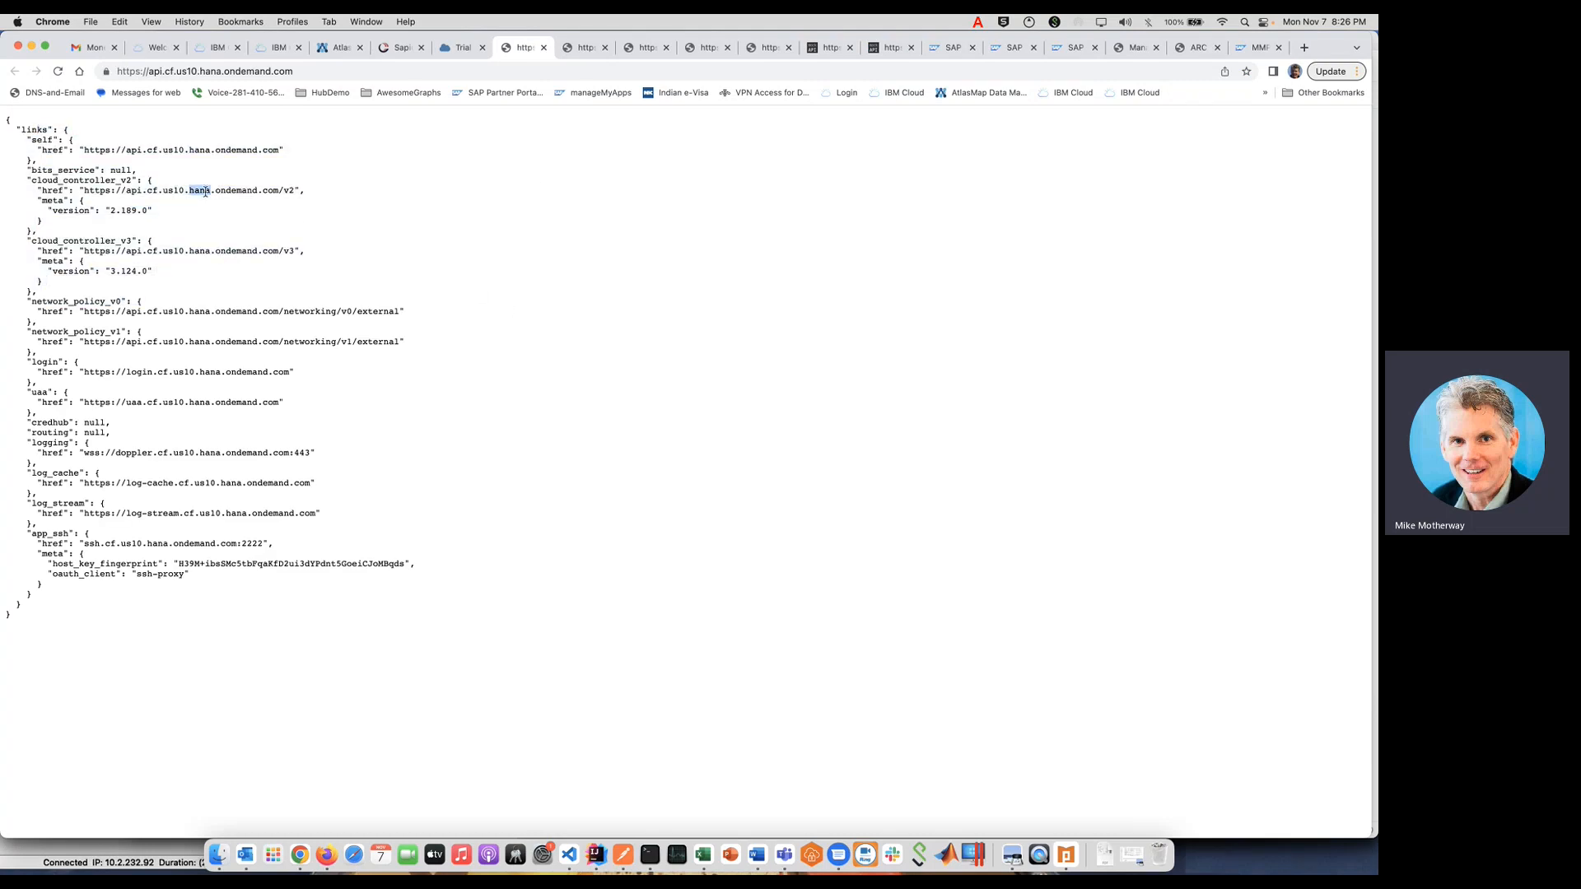
left_click(371, 238)
Open the mockapi.io lot-list page and examine both sample lot records
left_click(828, 48)
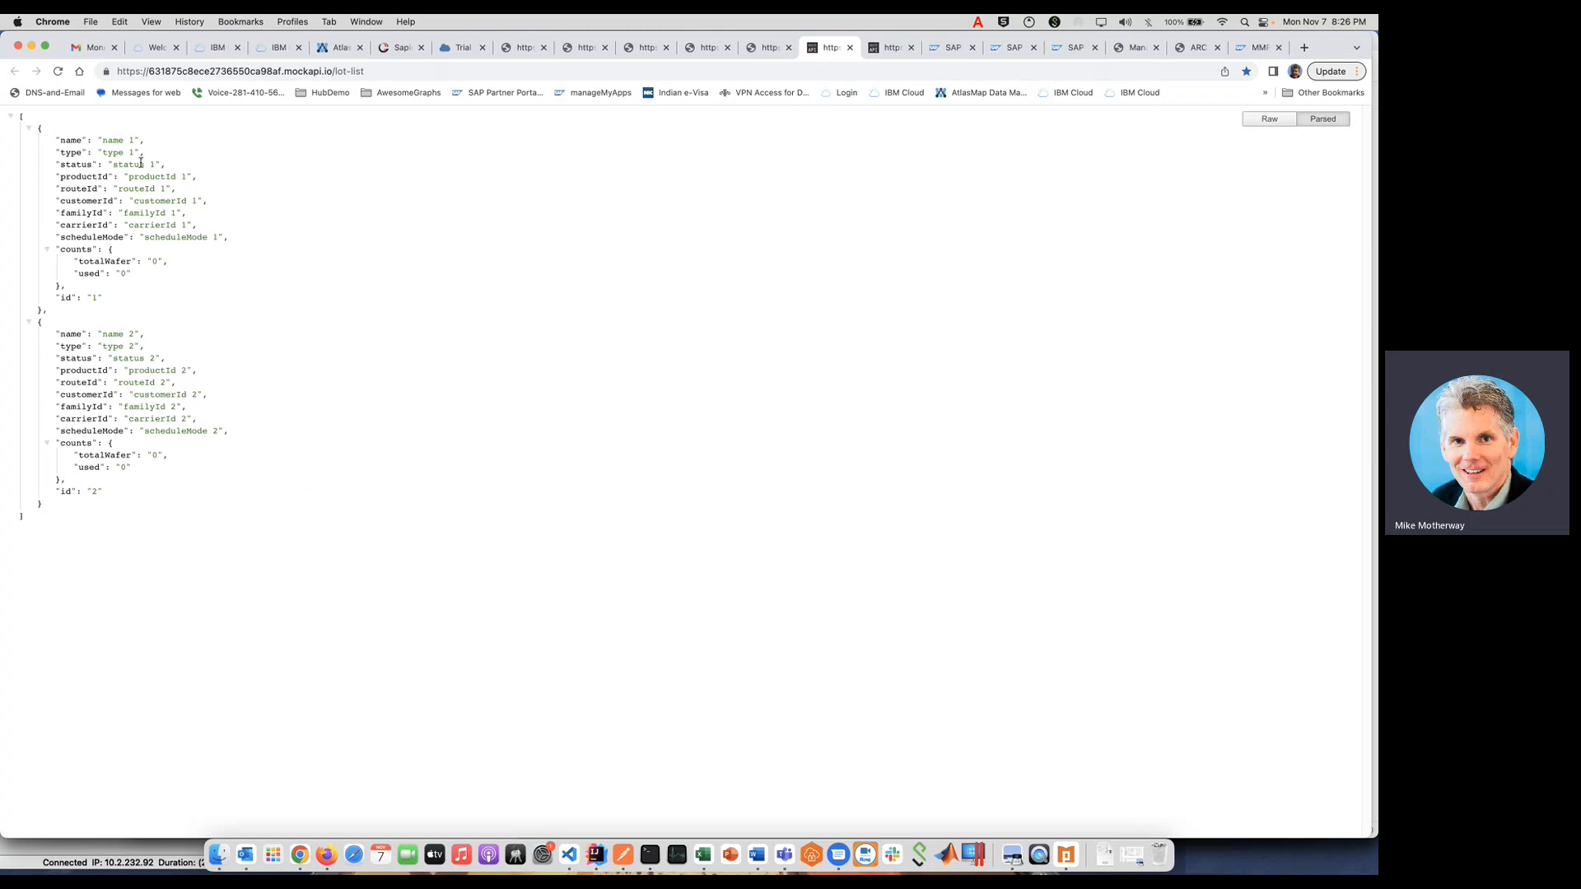
left_click_drag(292, 248, 64, 142)
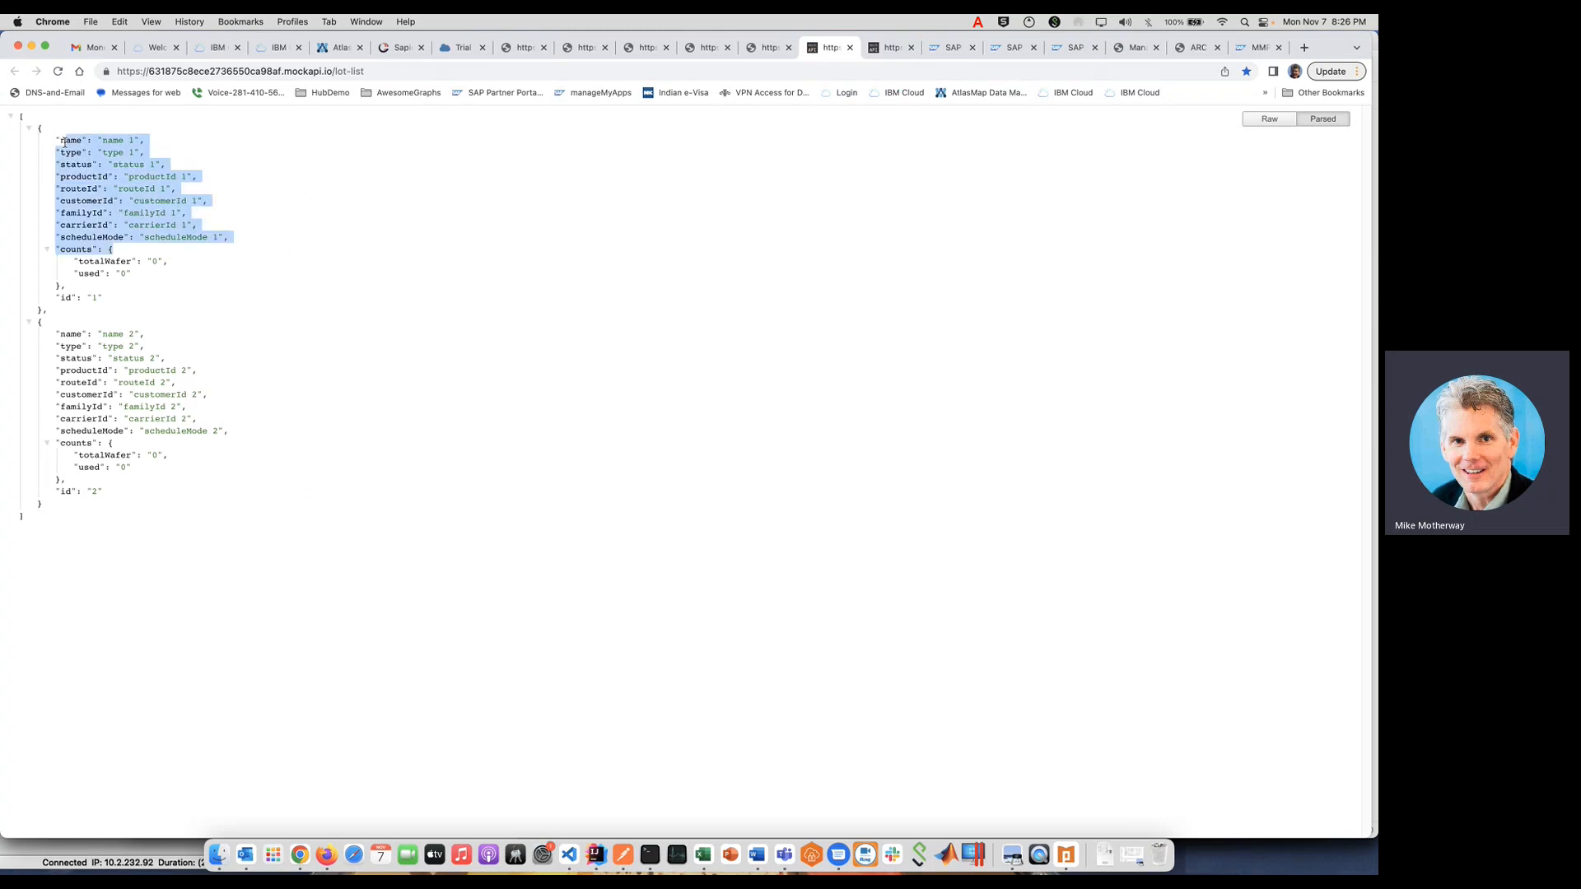
left_click_drag(217, 472, 86, 312)
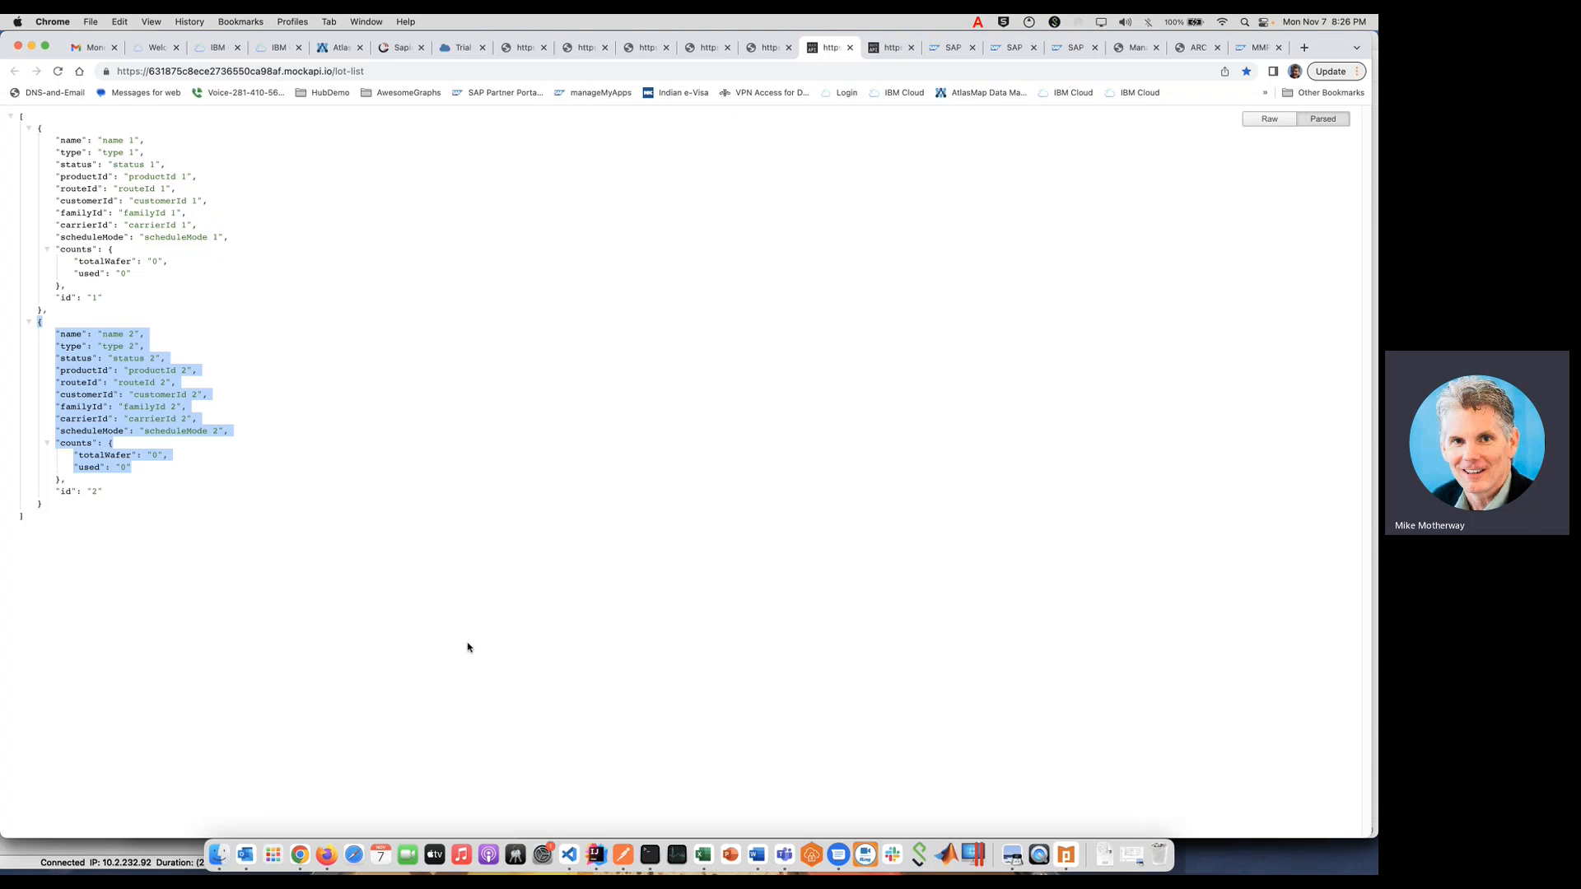
In AtlasMap, import ibm-siview-lotlist-1.json as an Instance source document and look through its fields
left_click(328, 50)
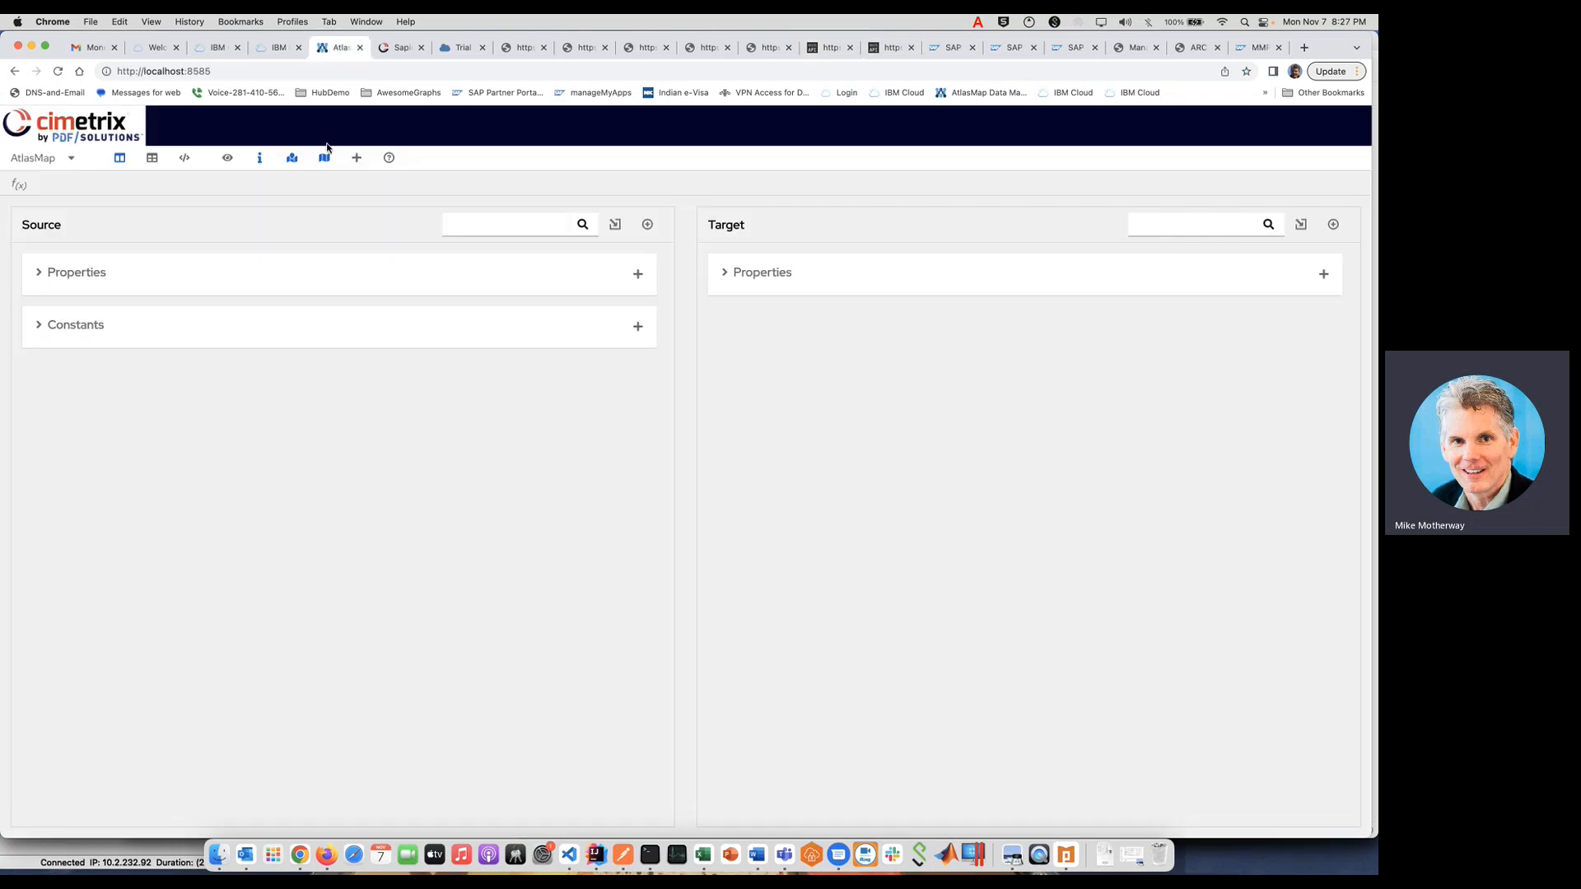
left_click(616, 225)
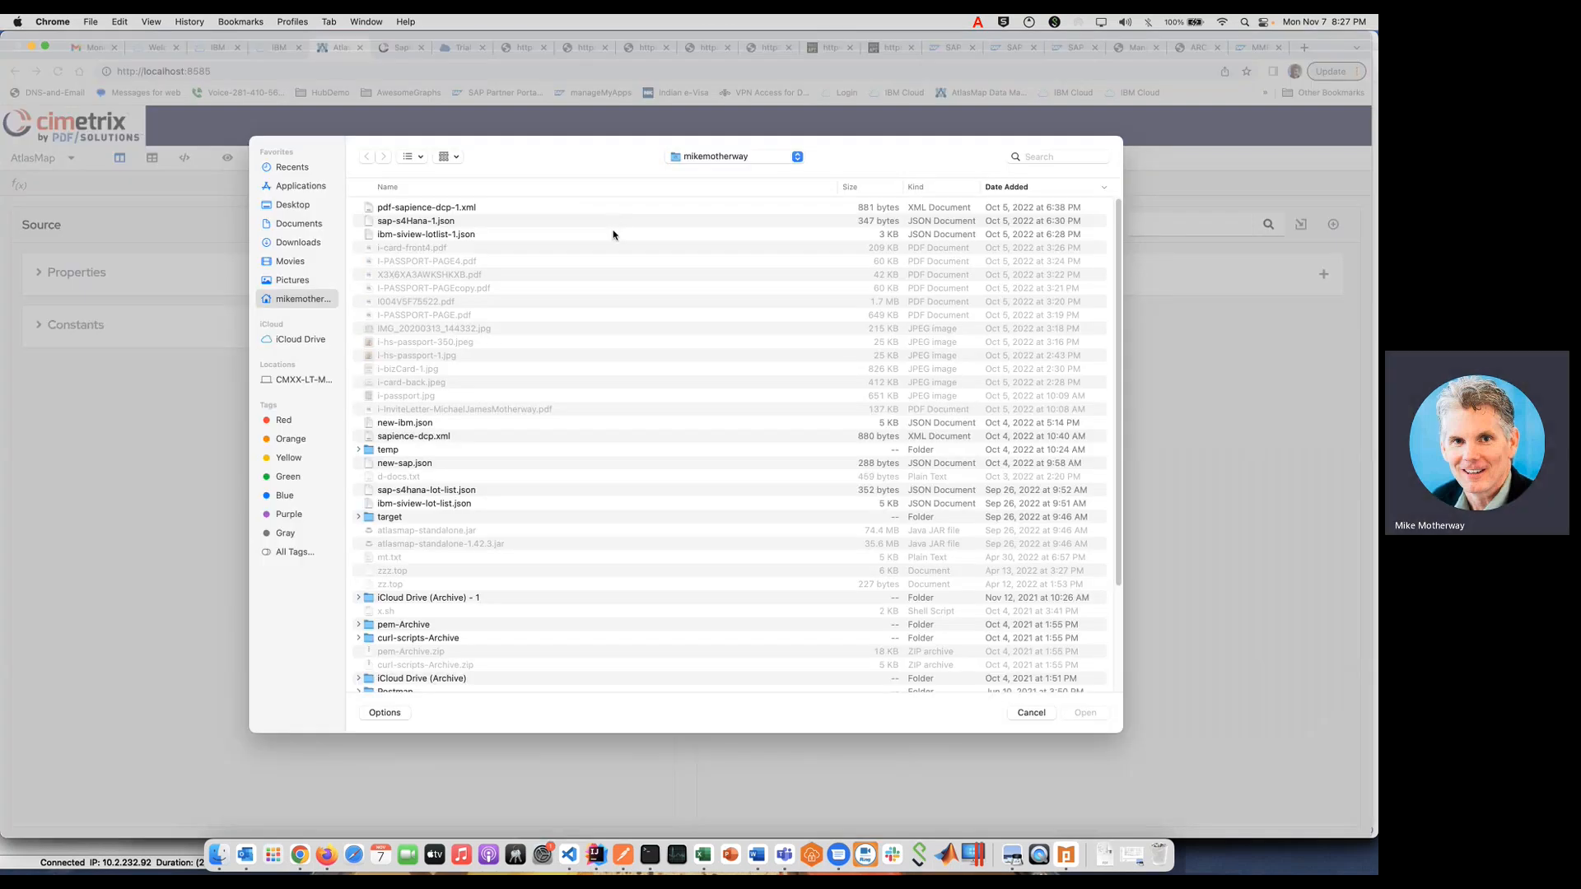
left_click(425, 236)
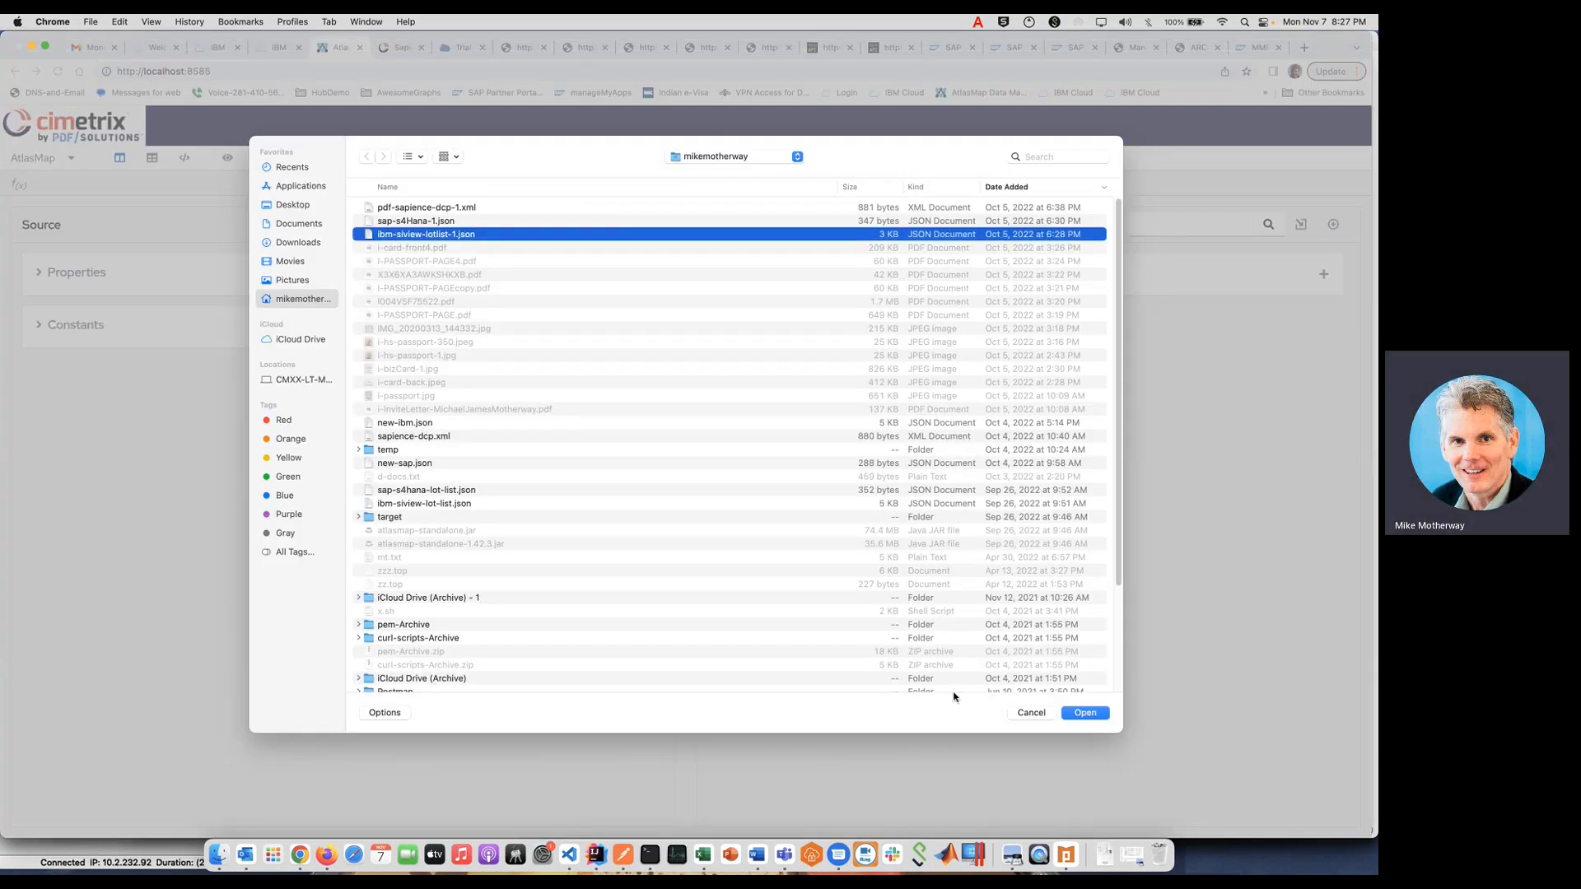
left_click(1084, 714)
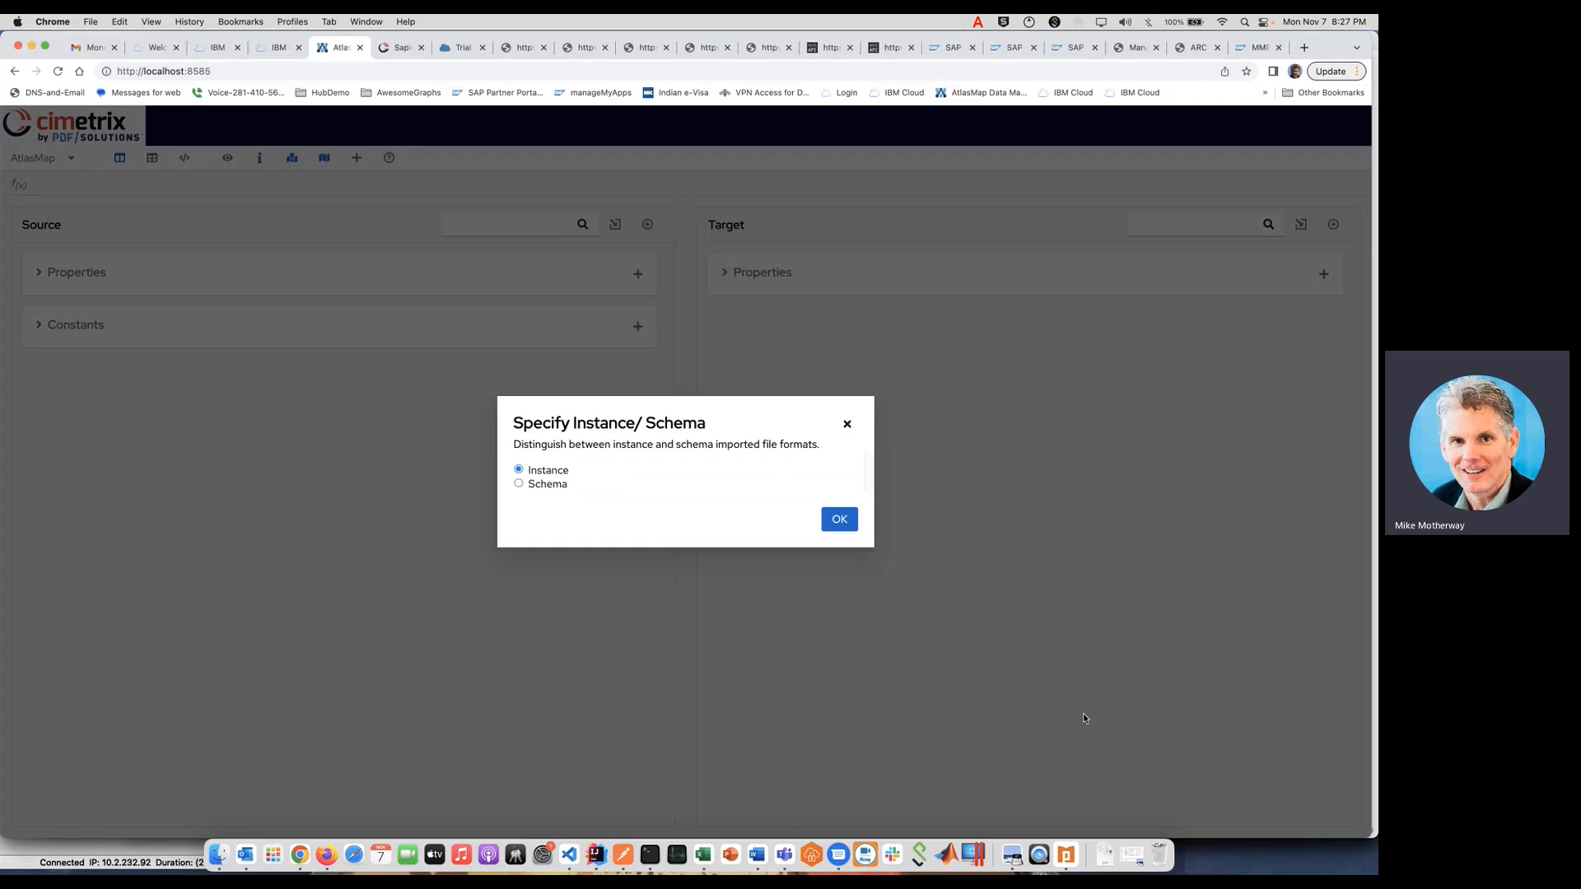
left_click(839, 521)
scroll(349, 458, "down", 10)
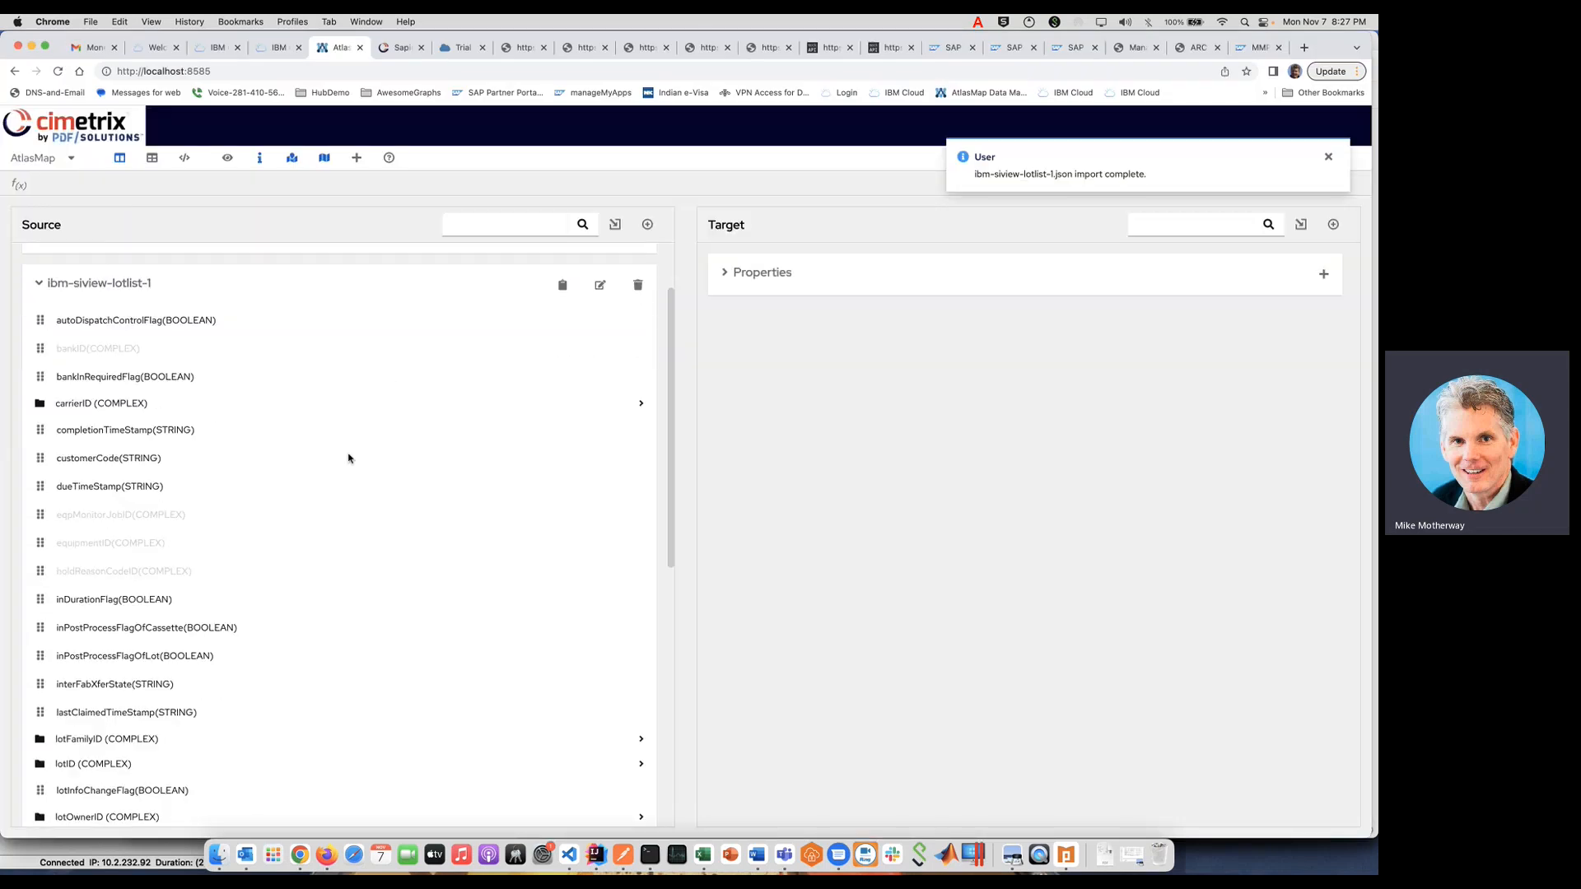
scroll(348, 458, "up", 10)
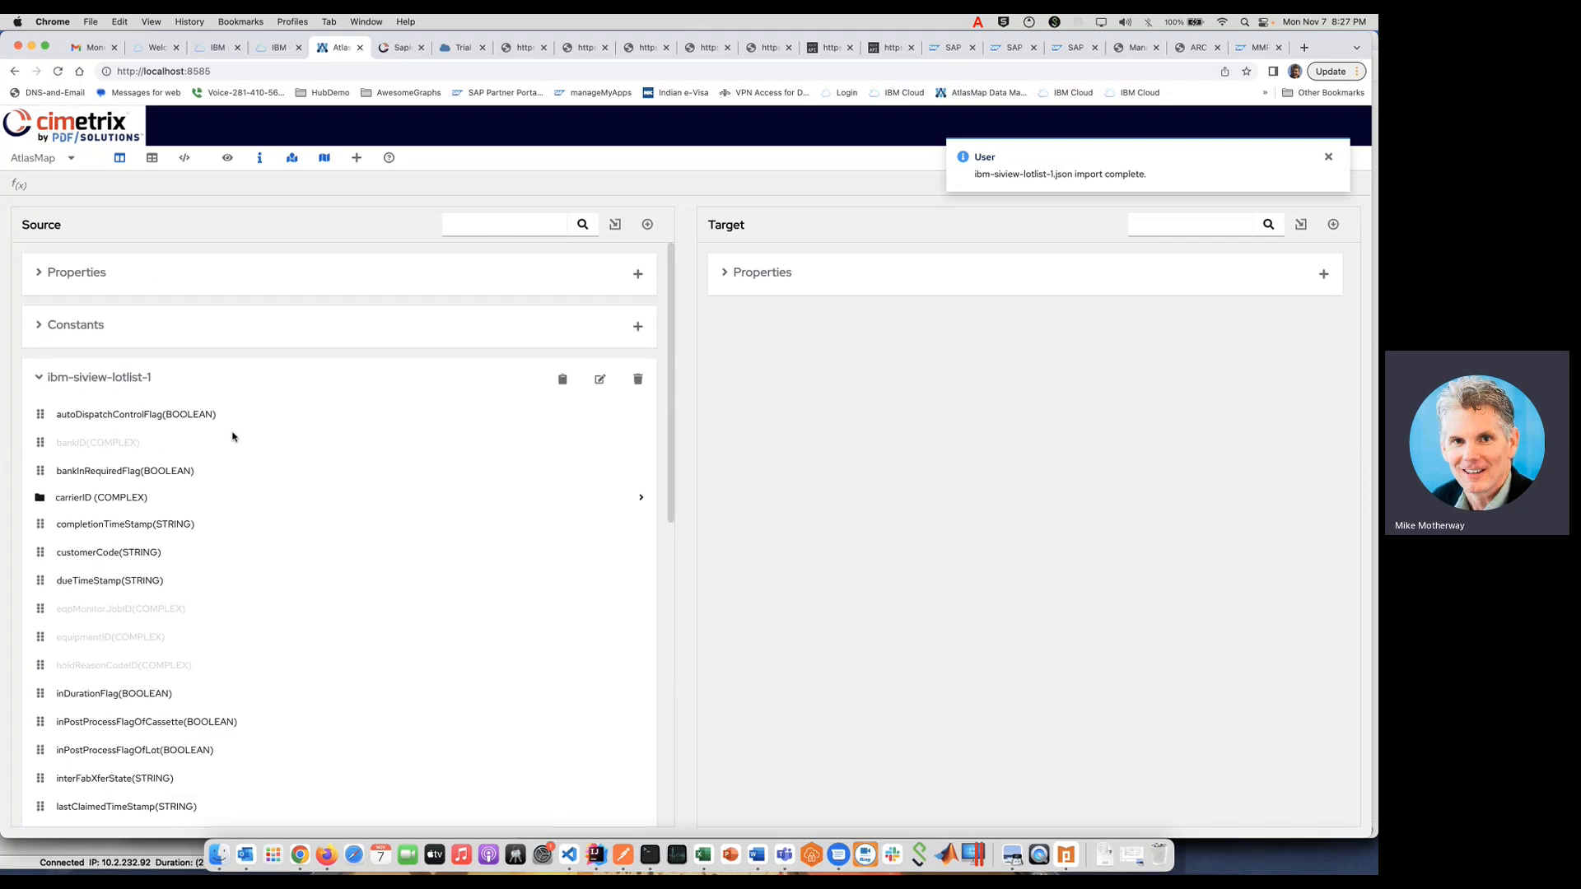
scroll(272, 442, "down", 10)
scroll(272, 442, "up", 10)
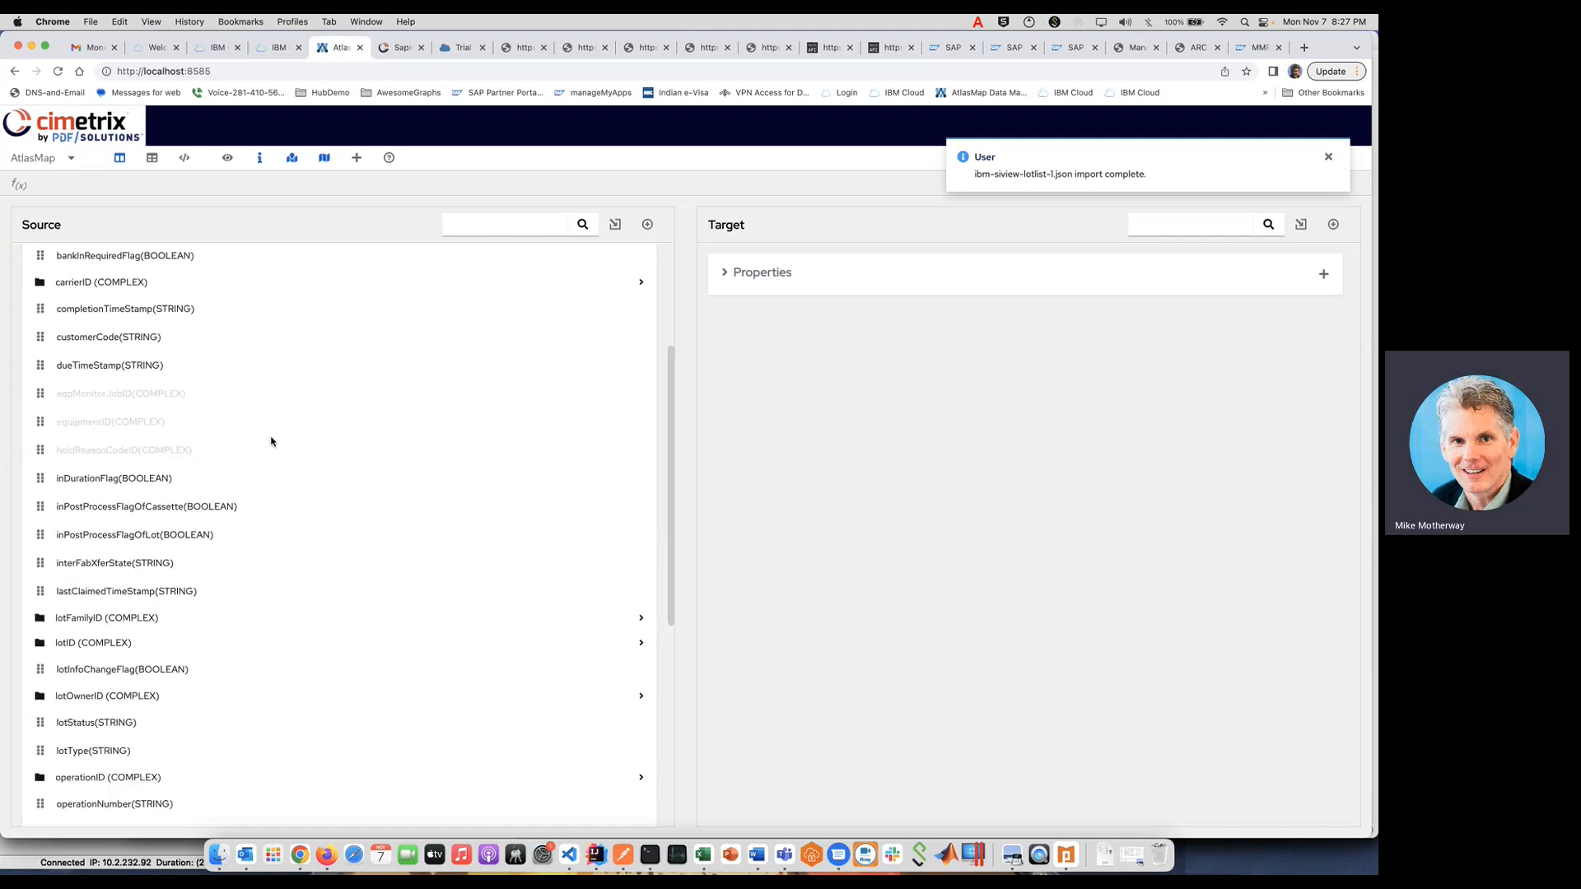
Import sap-s4Hana-1.json as an Instance target document and review the source fields against it
left_click(1302, 226)
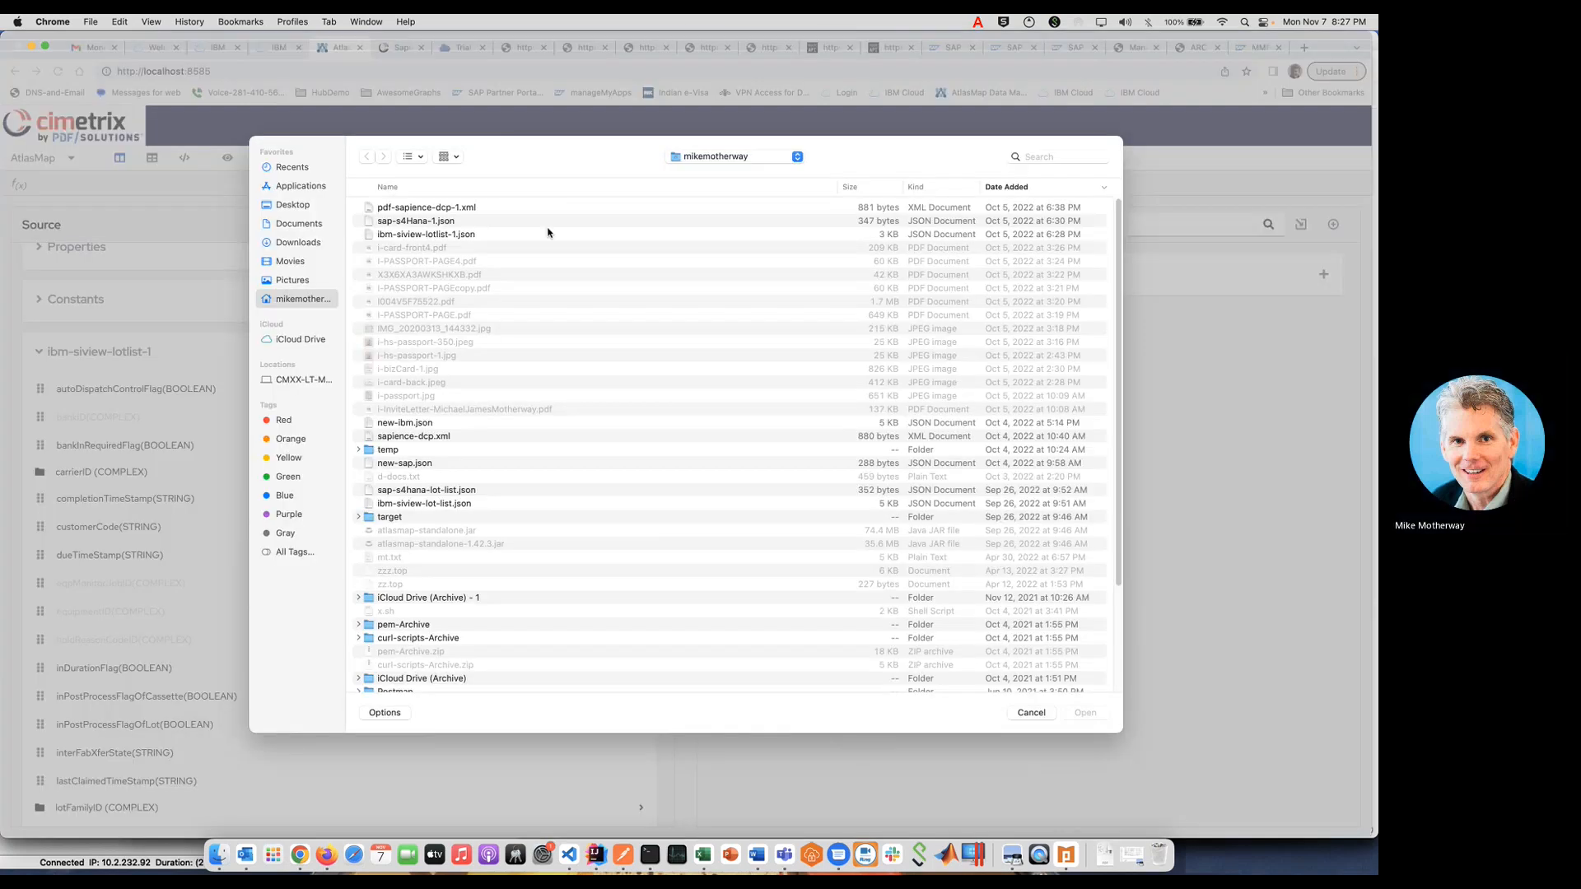
left_click(433, 222)
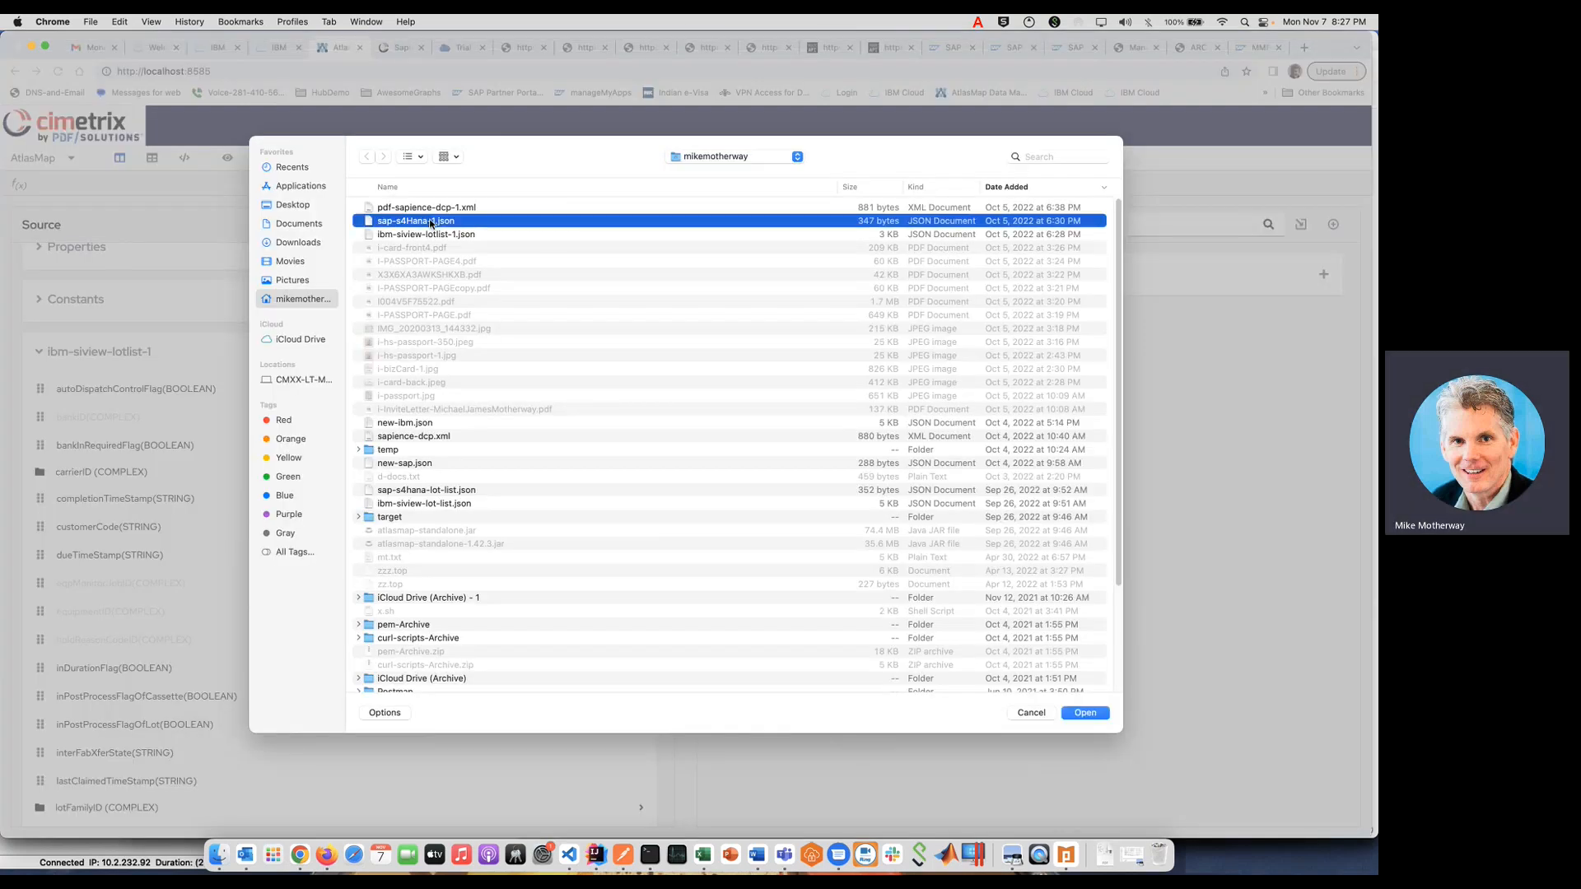
left_click(1085, 714)
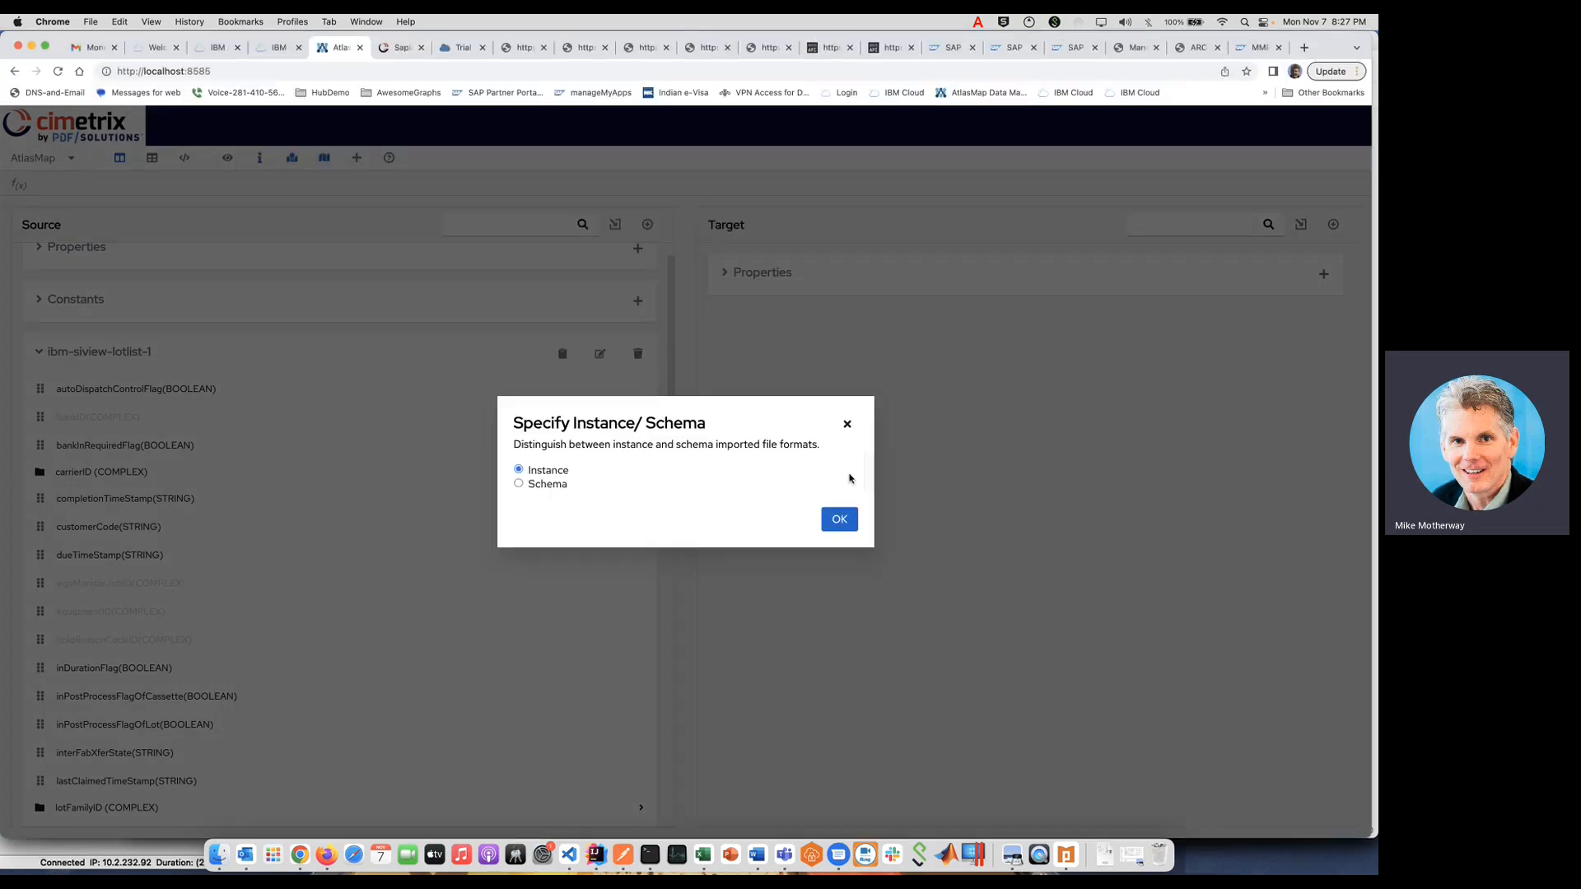
left_click(839, 519)
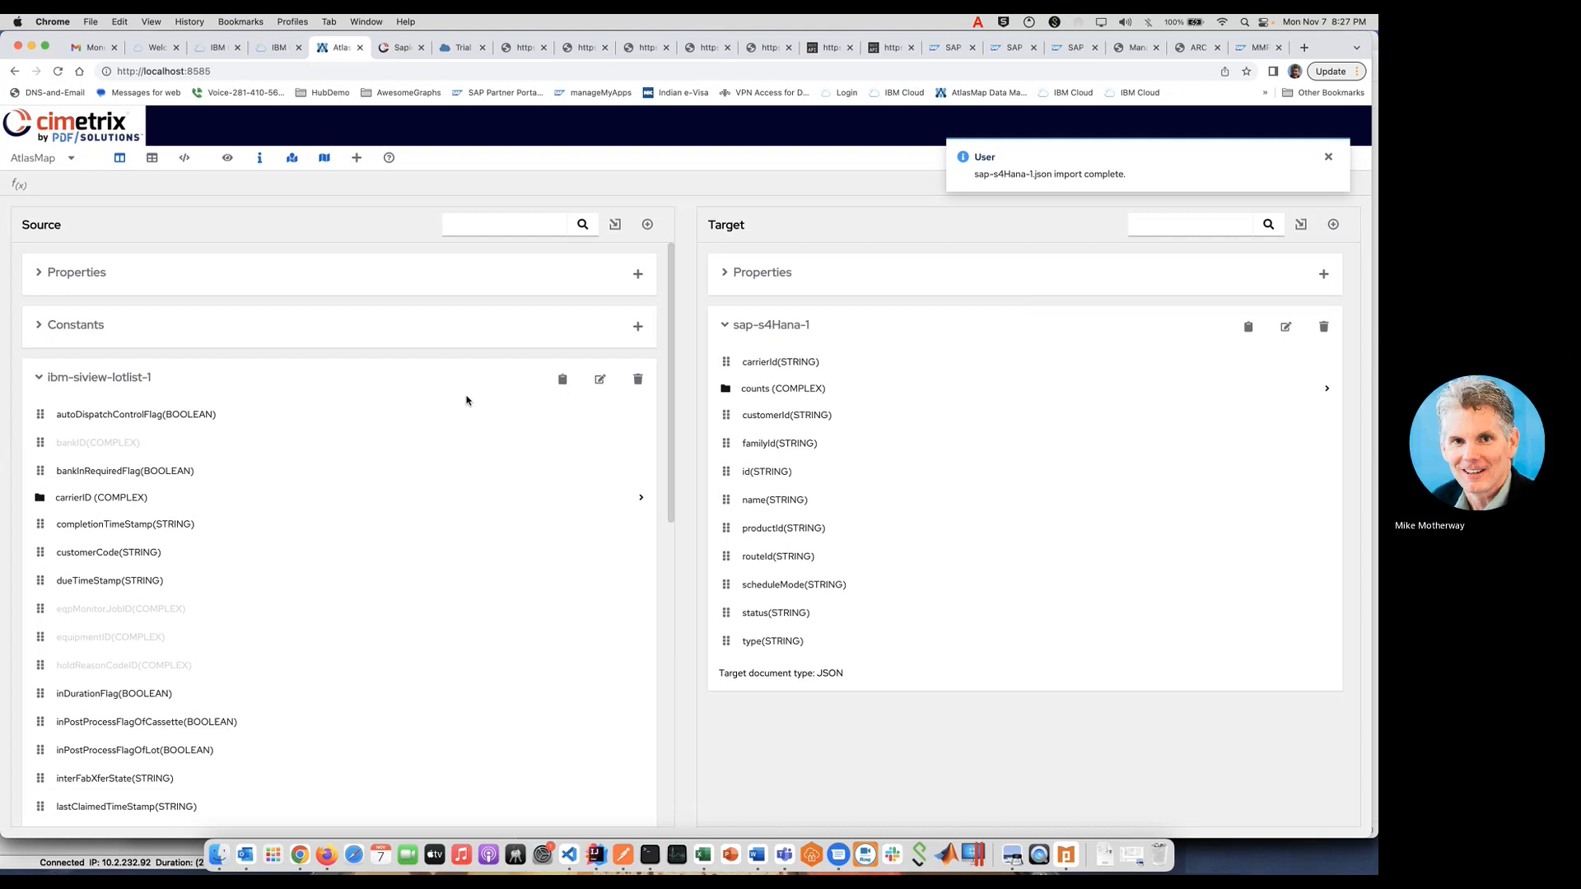
scroll(460, 484, "down", 2)
scroll(460, 484, "down", 10)
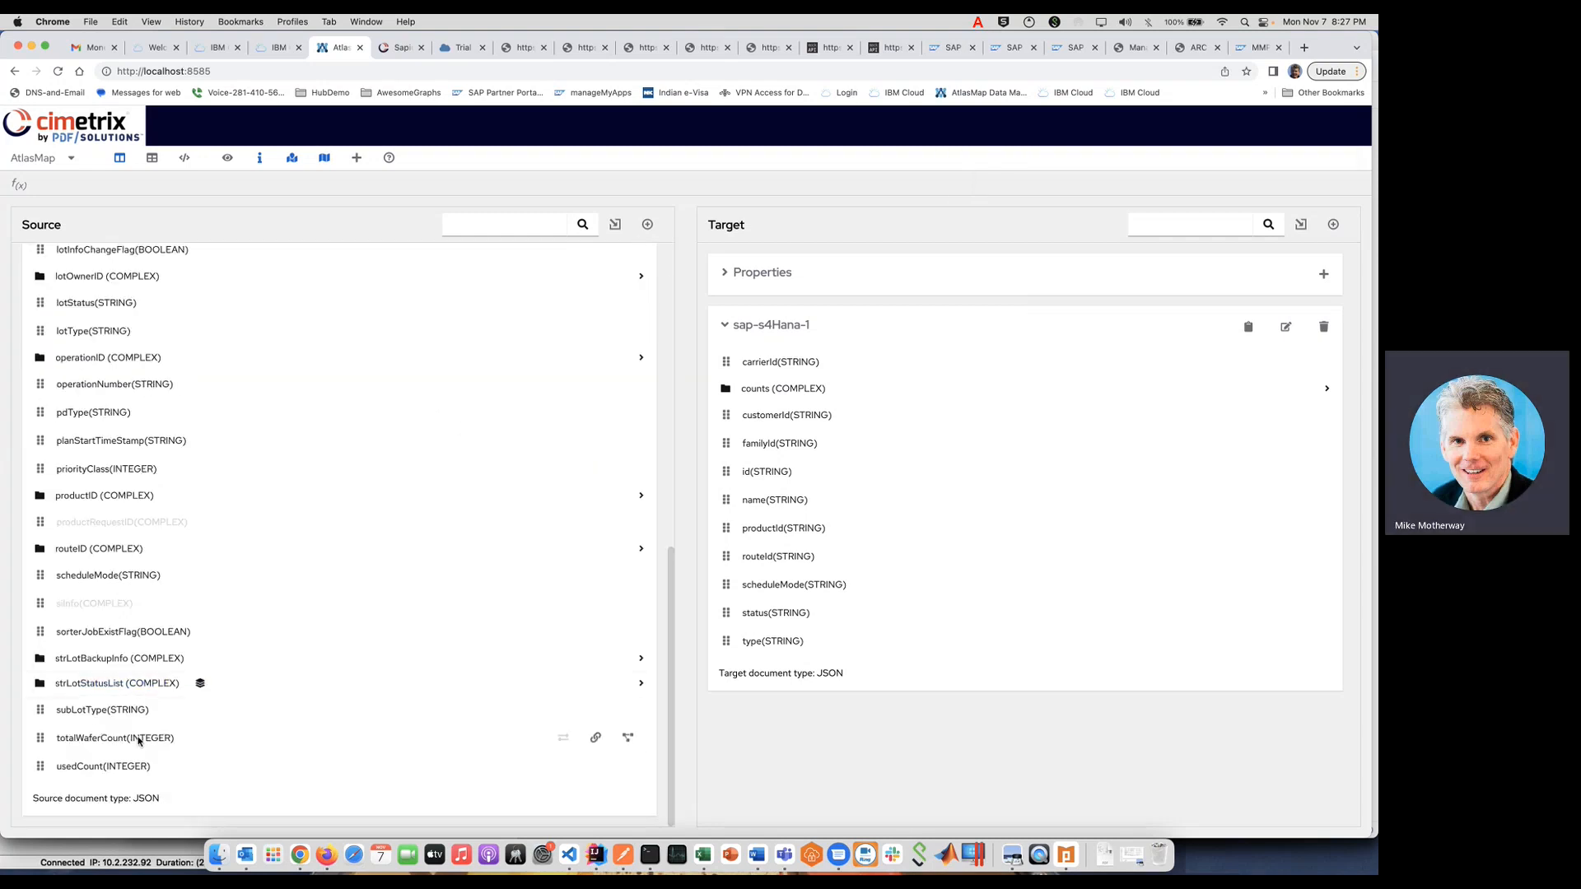
Map source totalWaferCount to totalWafer and source usedCount to used inside the target's counts group
left_click_drag(139, 740, 787, 425)
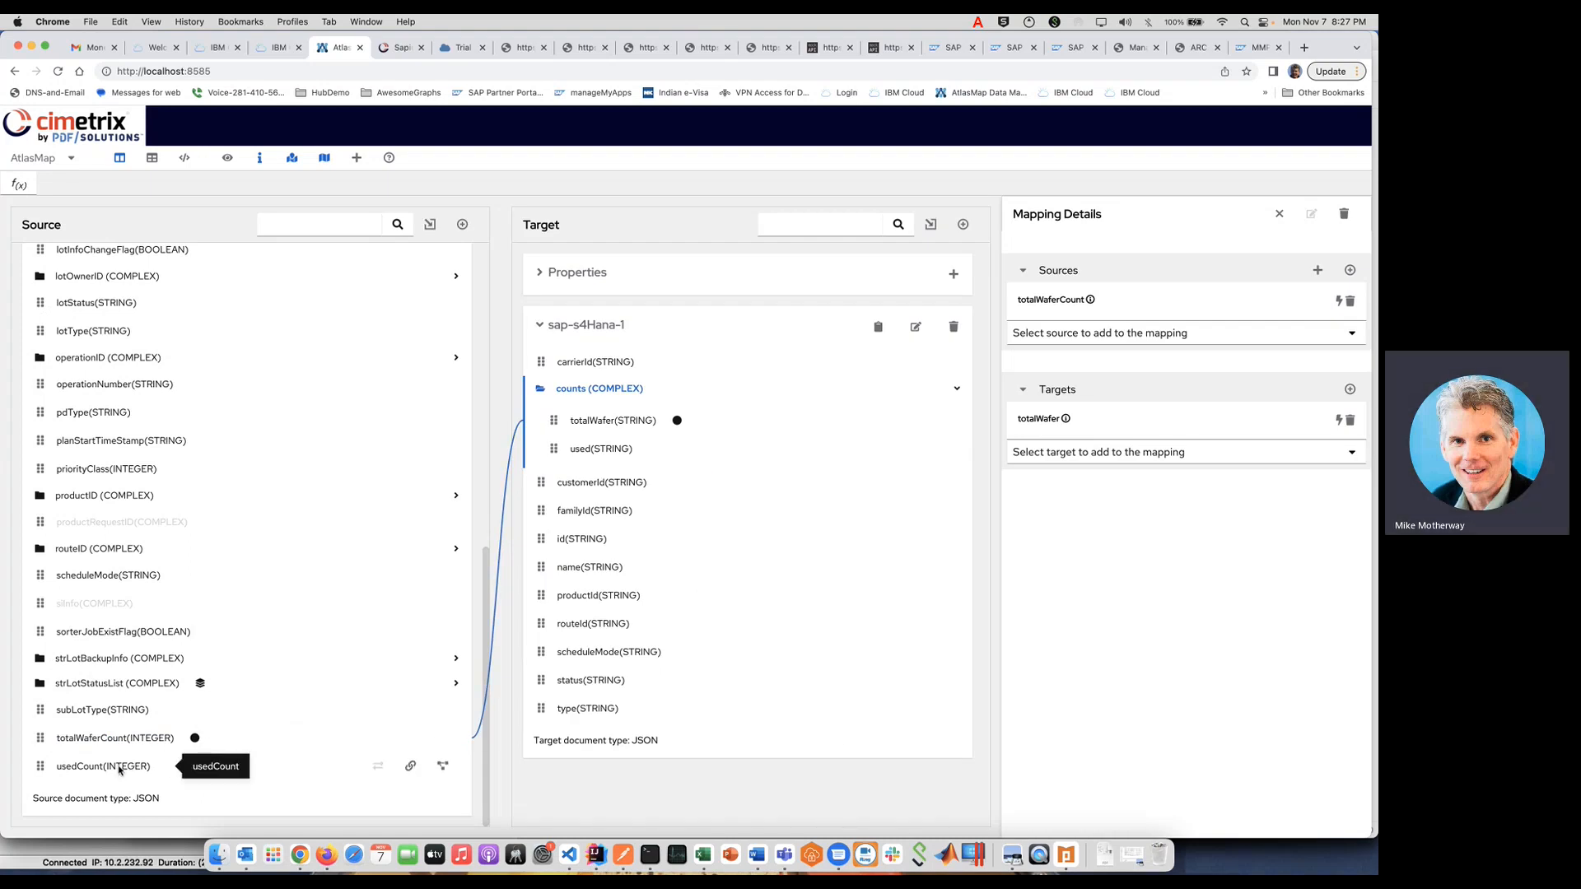
left_click_drag(119, 769, 620, 453)
Map the identifier inside the source carrierID group to the target carrierId field
scroll(349, 497, "up", 15)
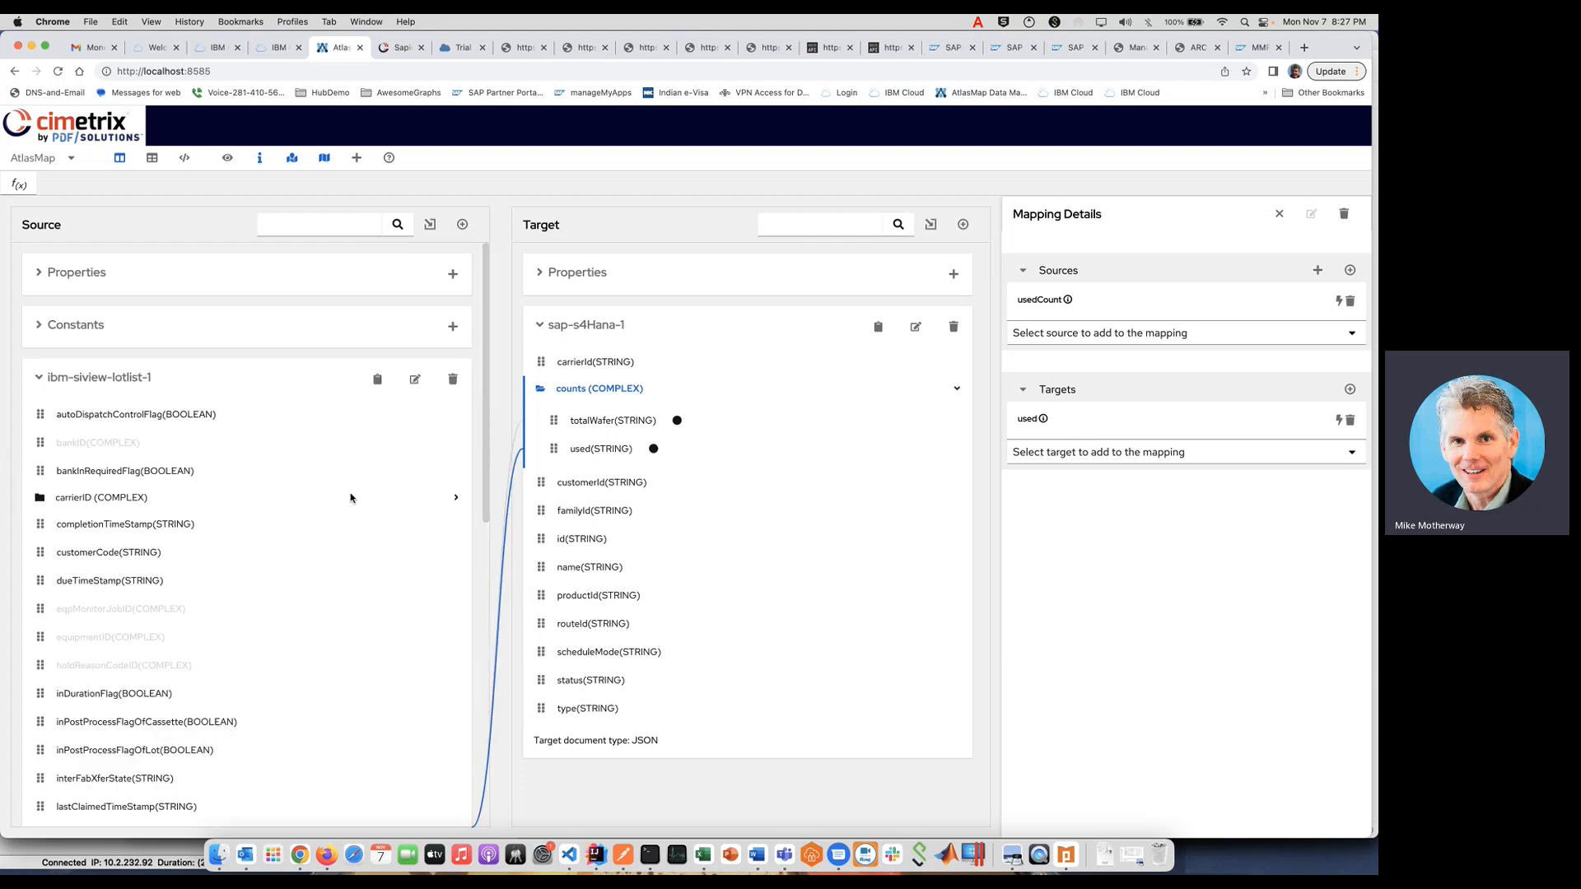
left_click_drag(125, 500, 440, 385)
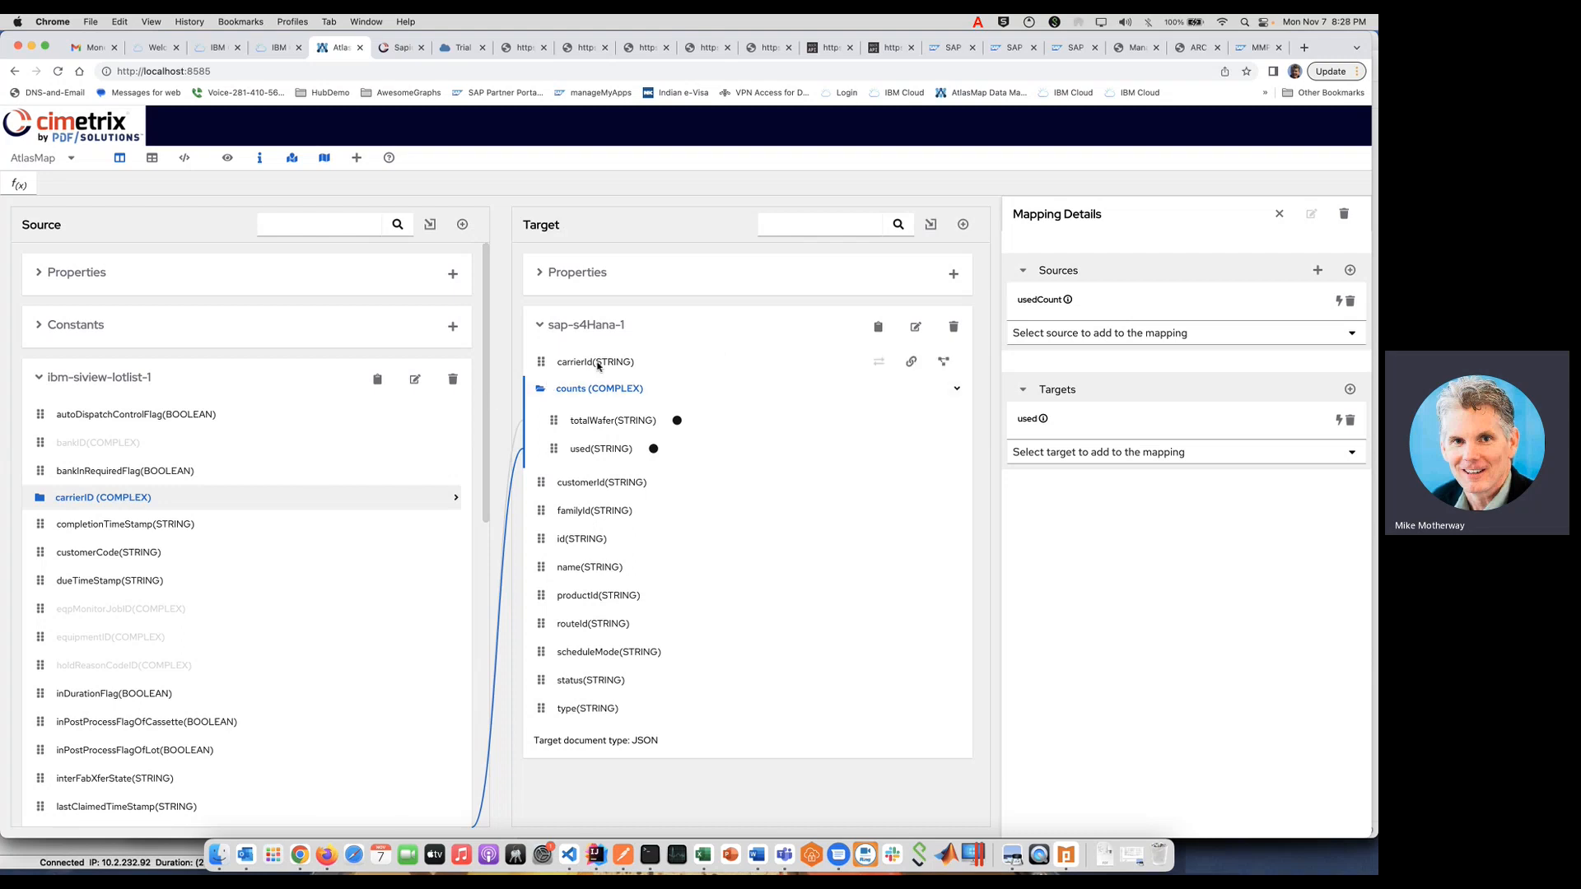
left_click(134, 499)
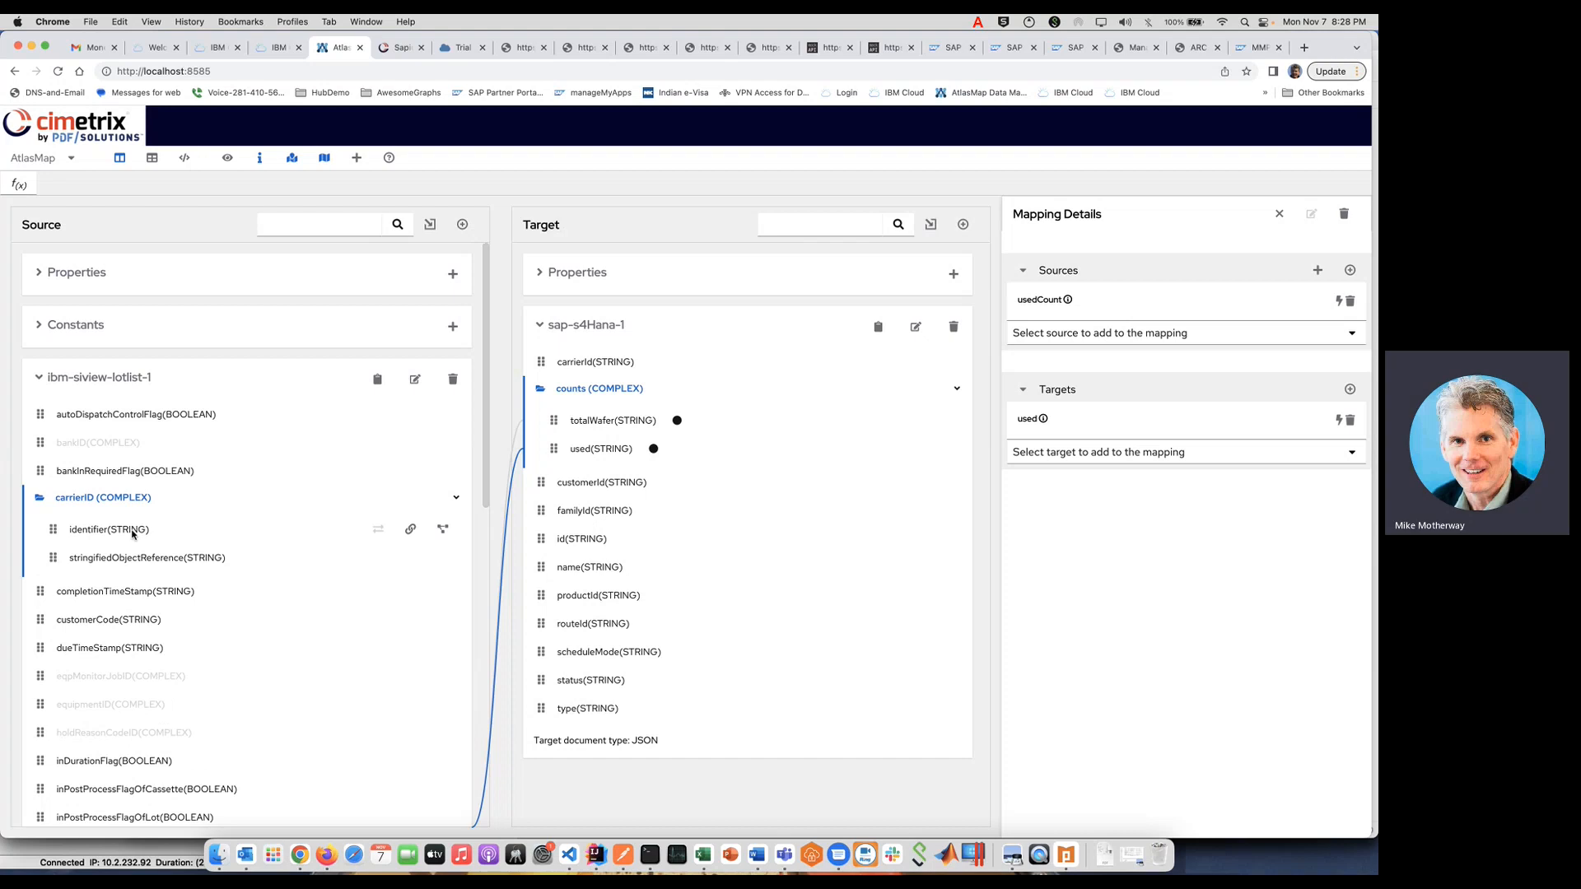
left_click_drag(149, 533, 576, 371)
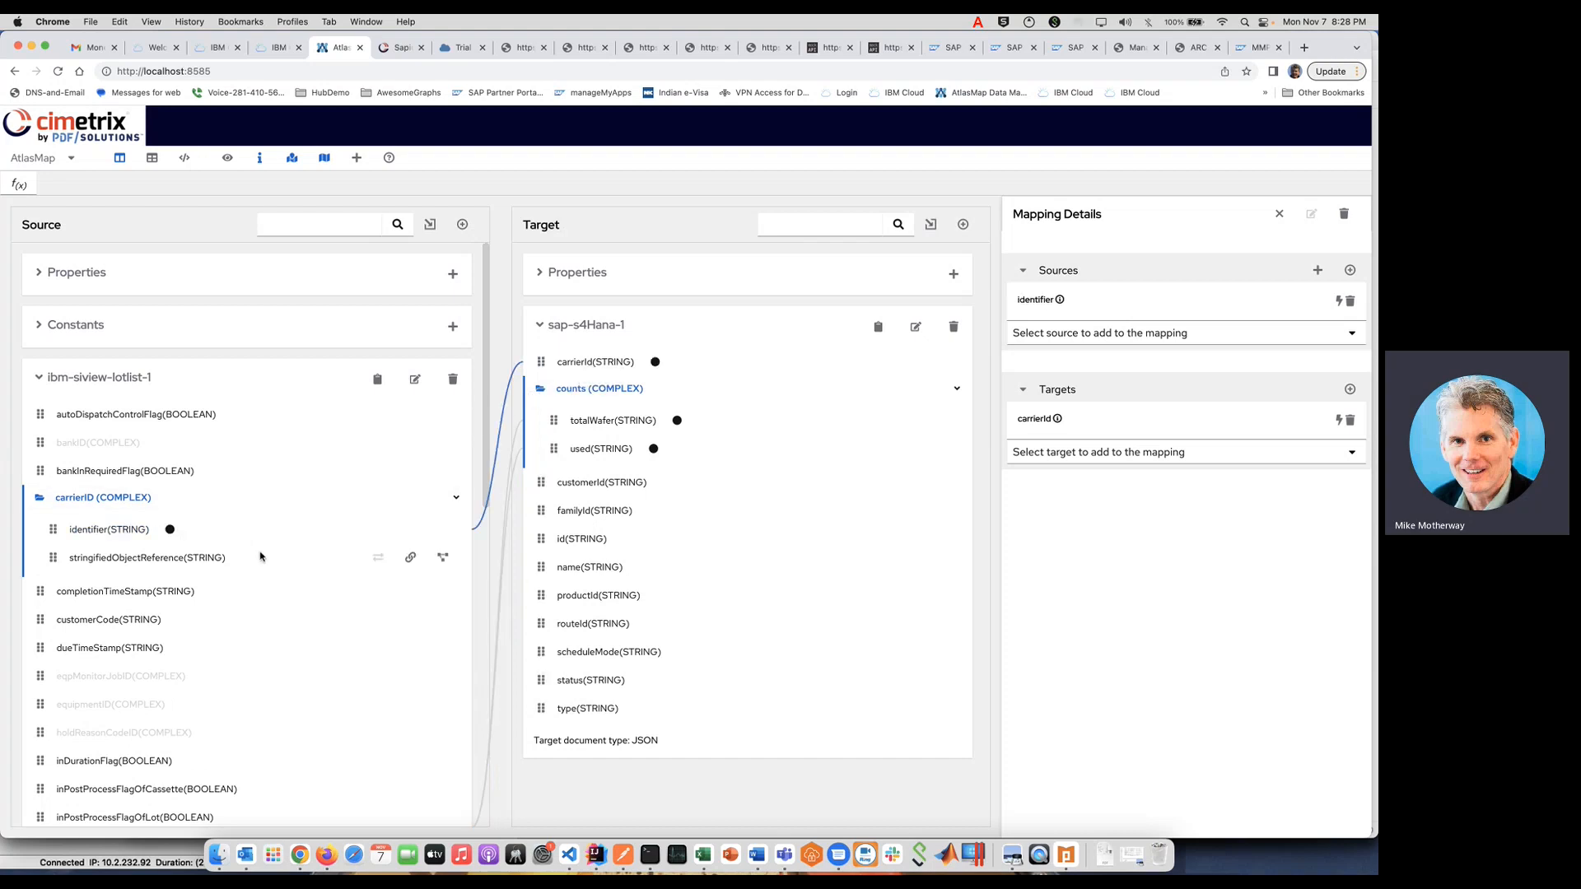
Open the totalWaferCount mapping's details and add an Absolute Value transformation to its source field
scroll(259, 556, "down", 1)
scroll(259, 556, "down", 5)
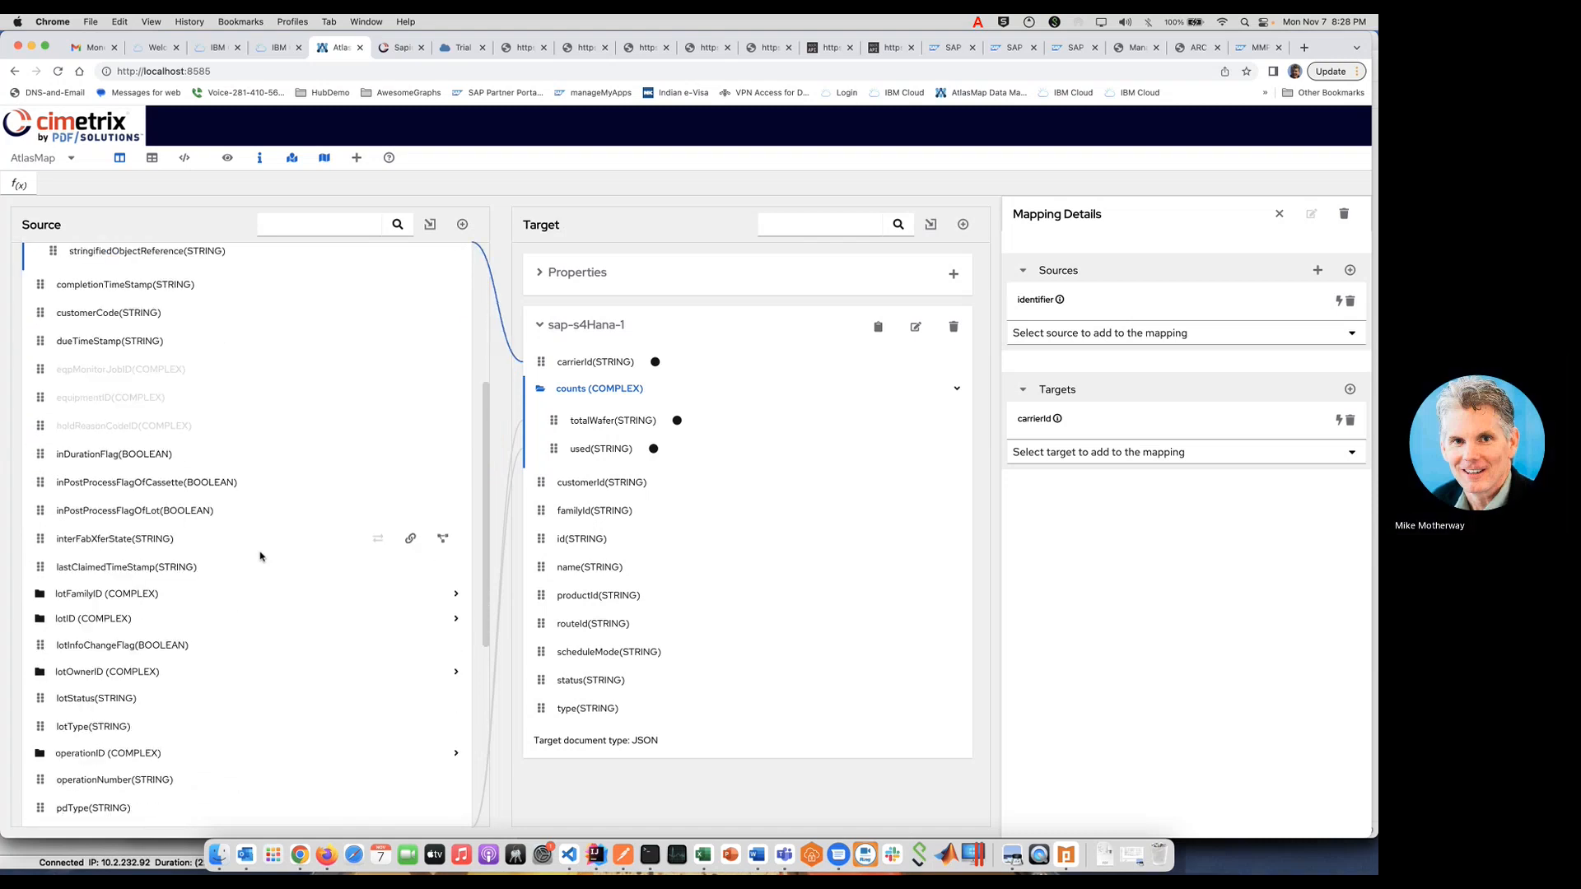
scroll(259, 557, "down", 7)
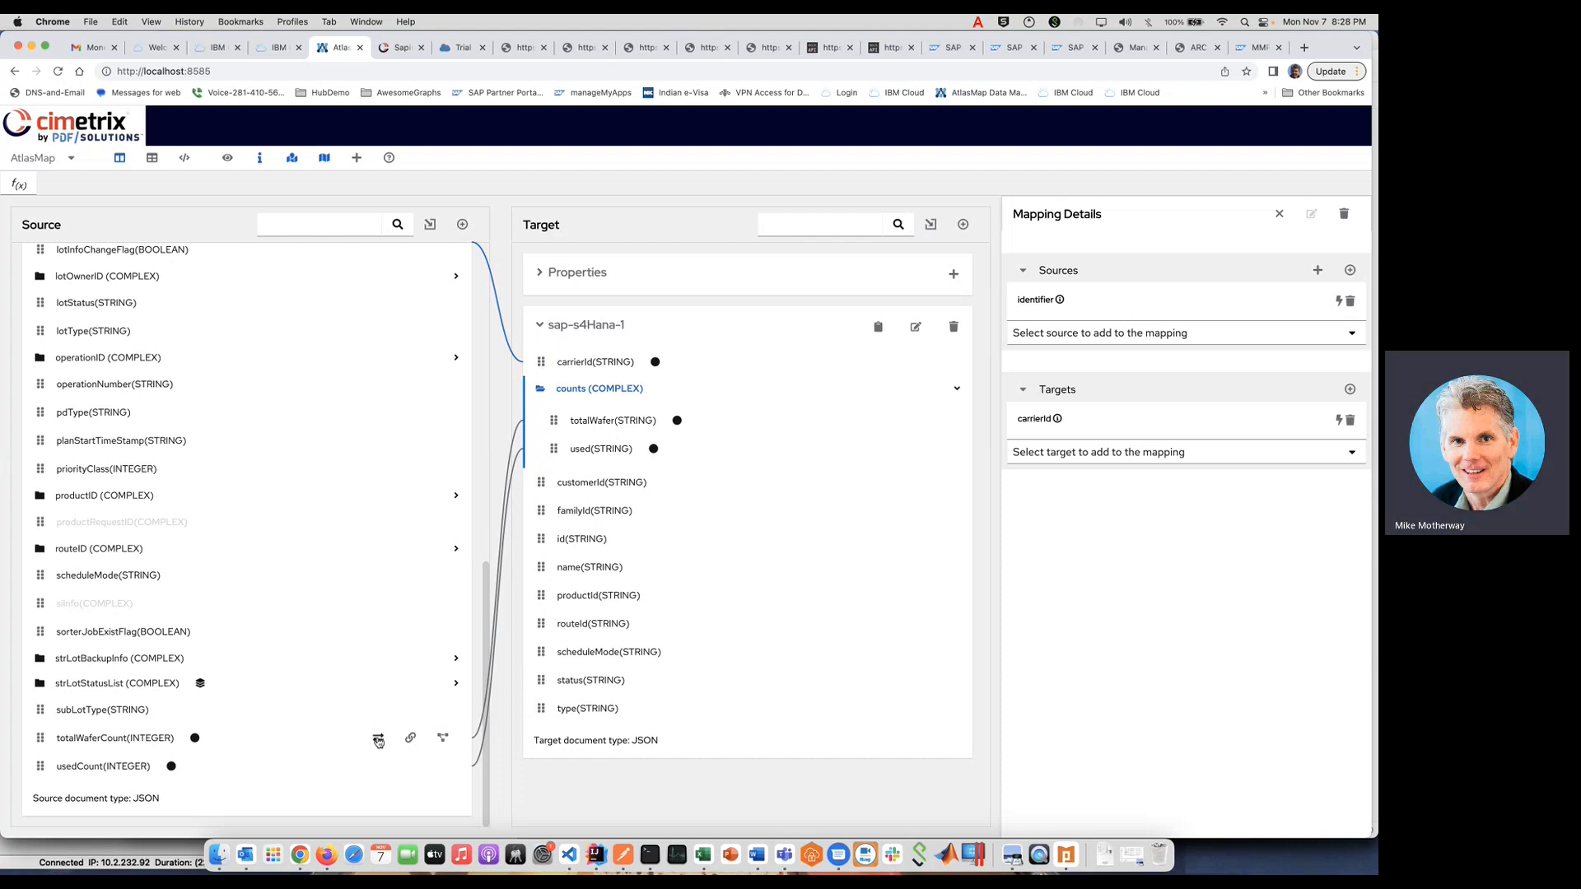
left_click(410, 738)
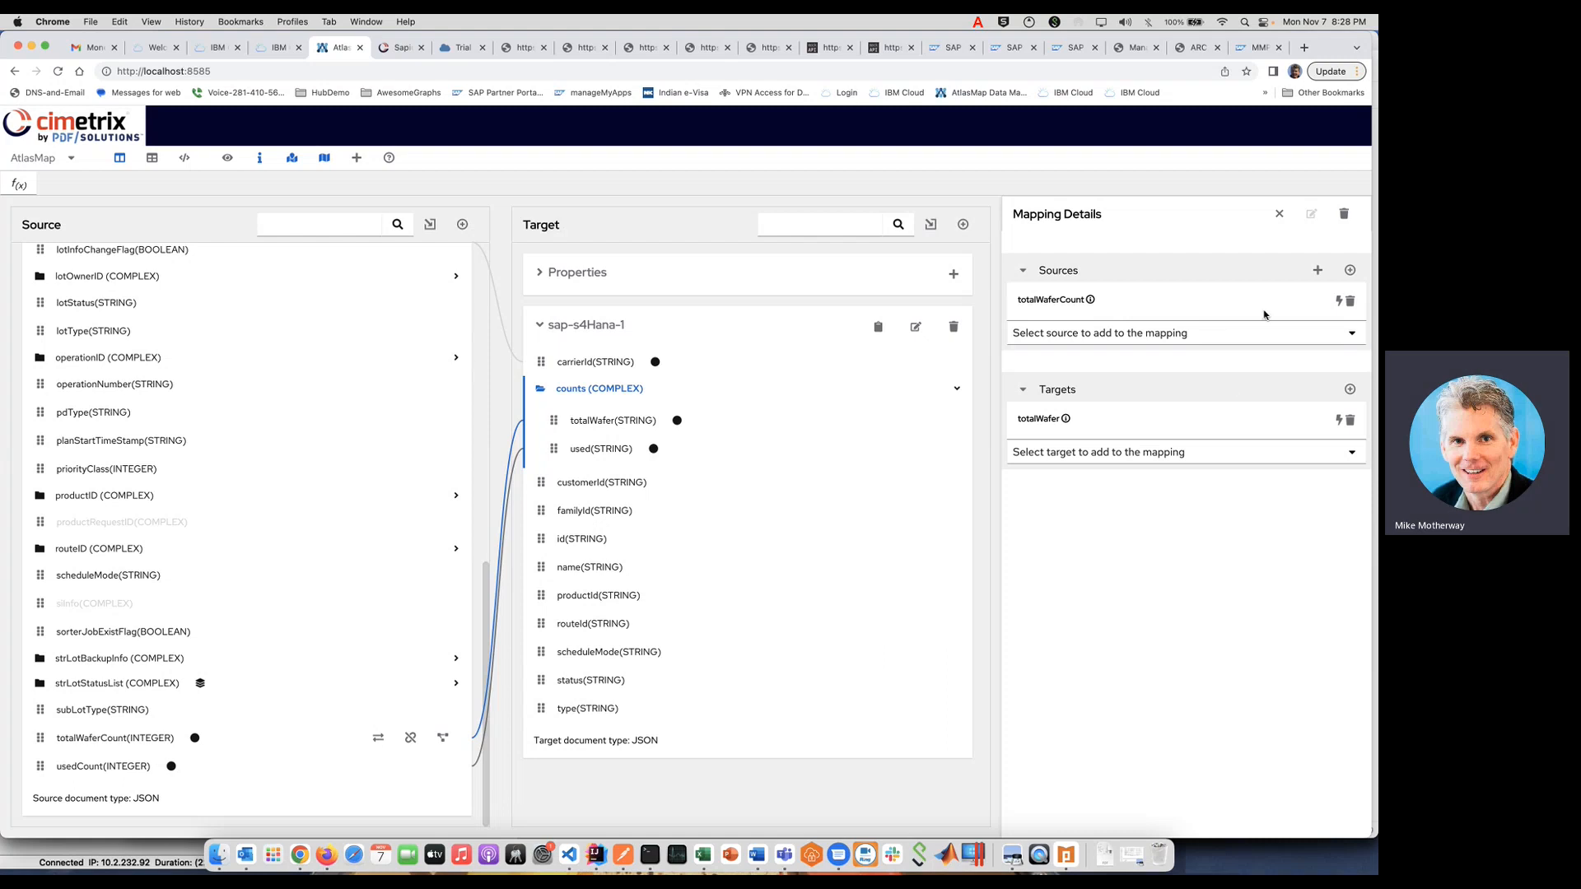
left_click(1338, 301)
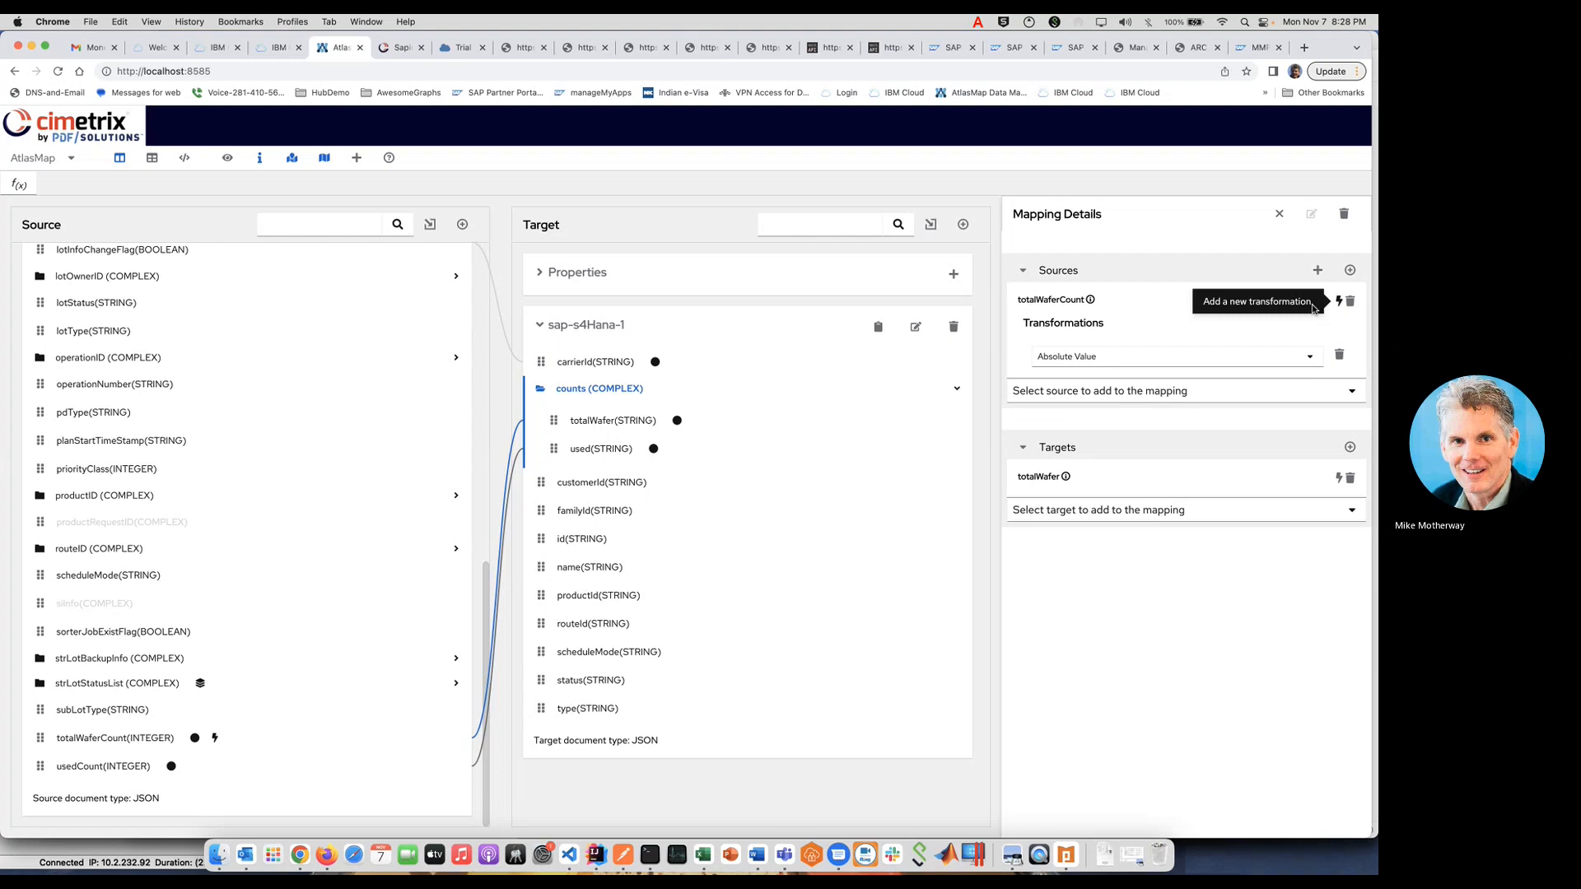
left_click(1153, 357)
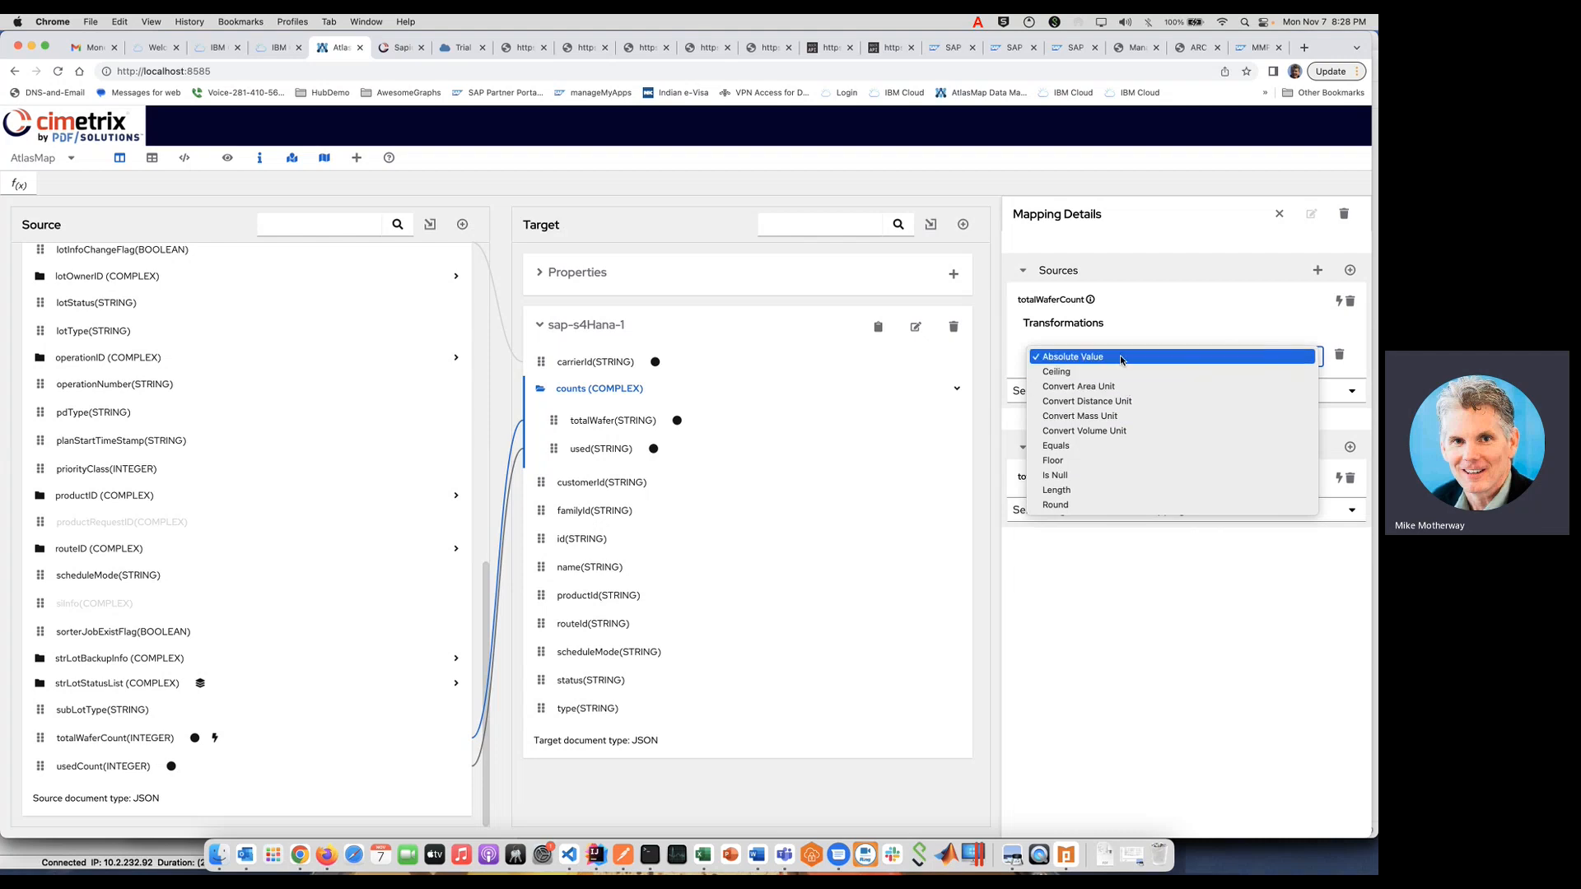
left_click(1168, 273)
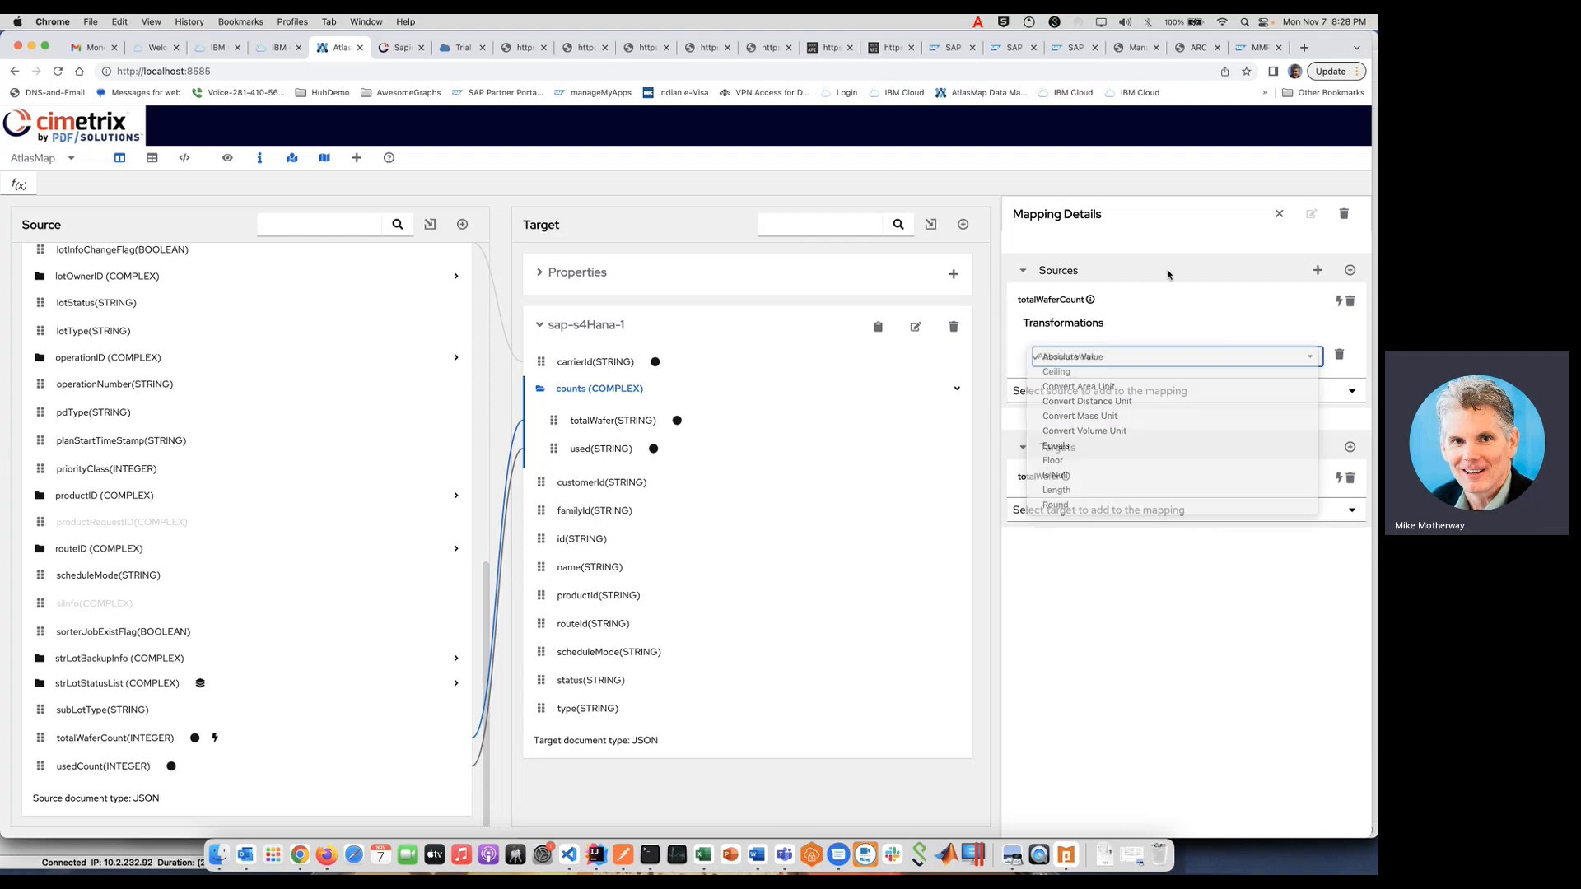
Add an Append transformation to the mapping's totalWafer target and look through the available string transformations
left_click(1338, 478)
left_click(1168, 541)
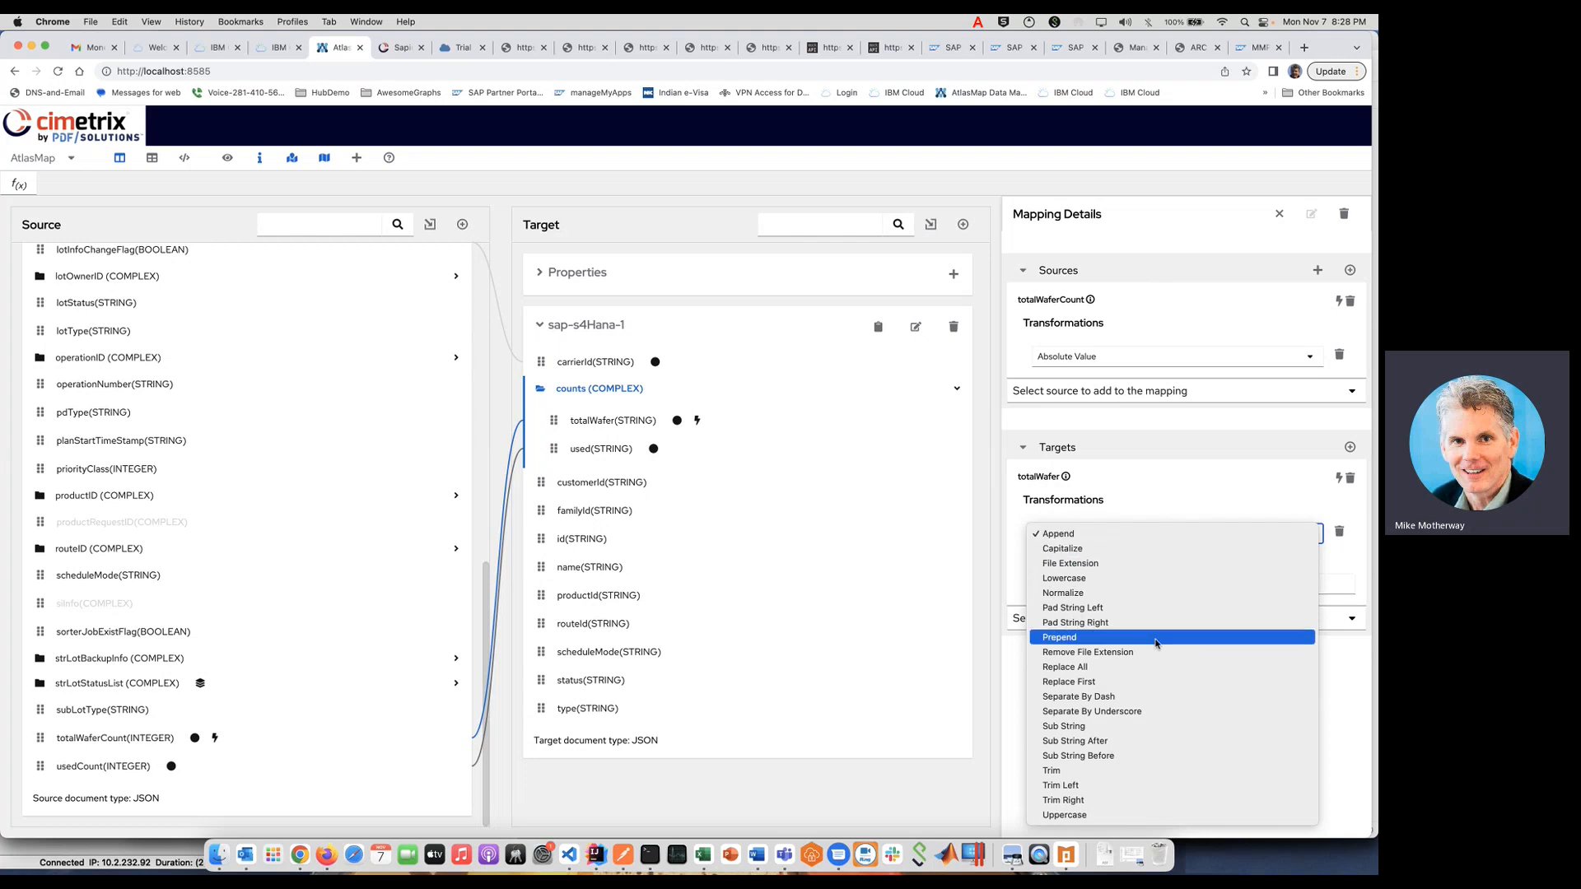
left_click(1176, 459)
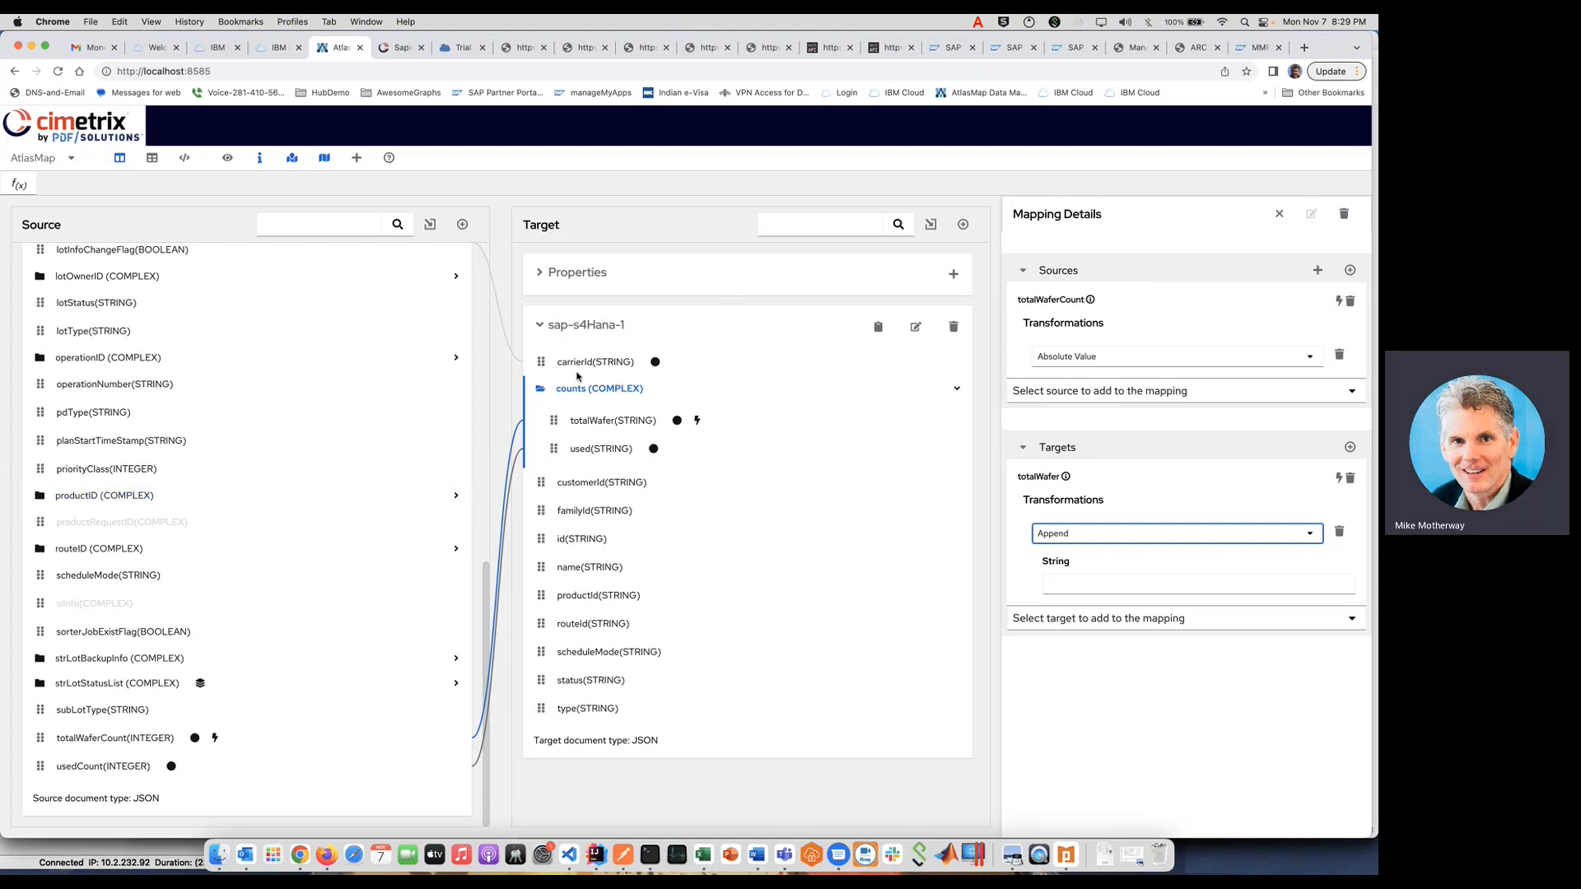
Look at AtlasMap's catalog import and export options, and view the manufacturing-hub application's run log in IntelliJ IDEA
left_click(37, 157)
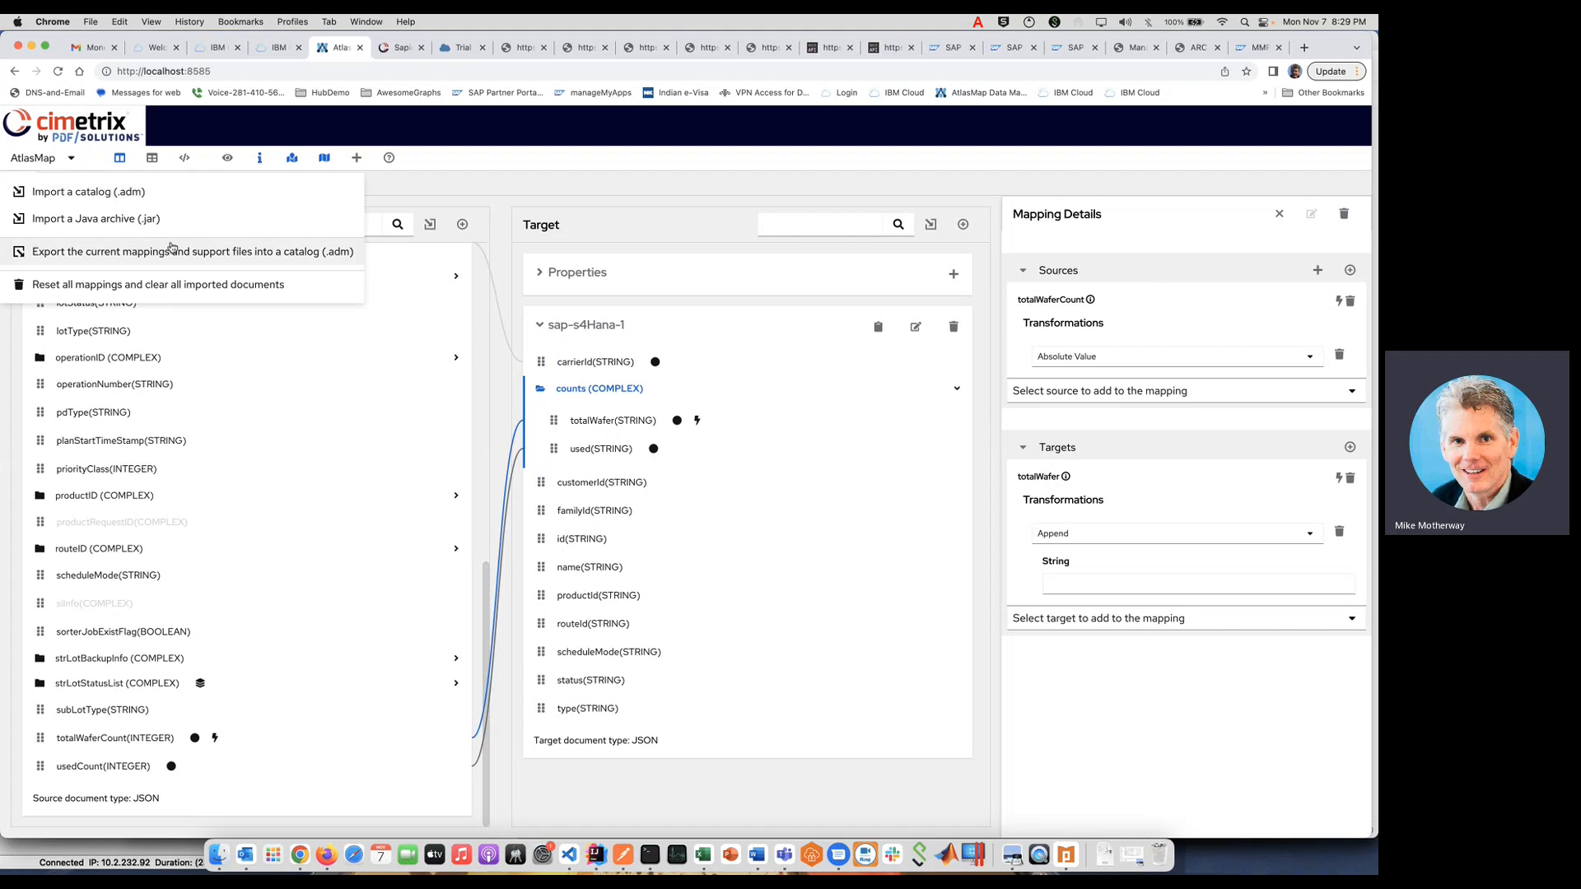
left_click(473, 187)
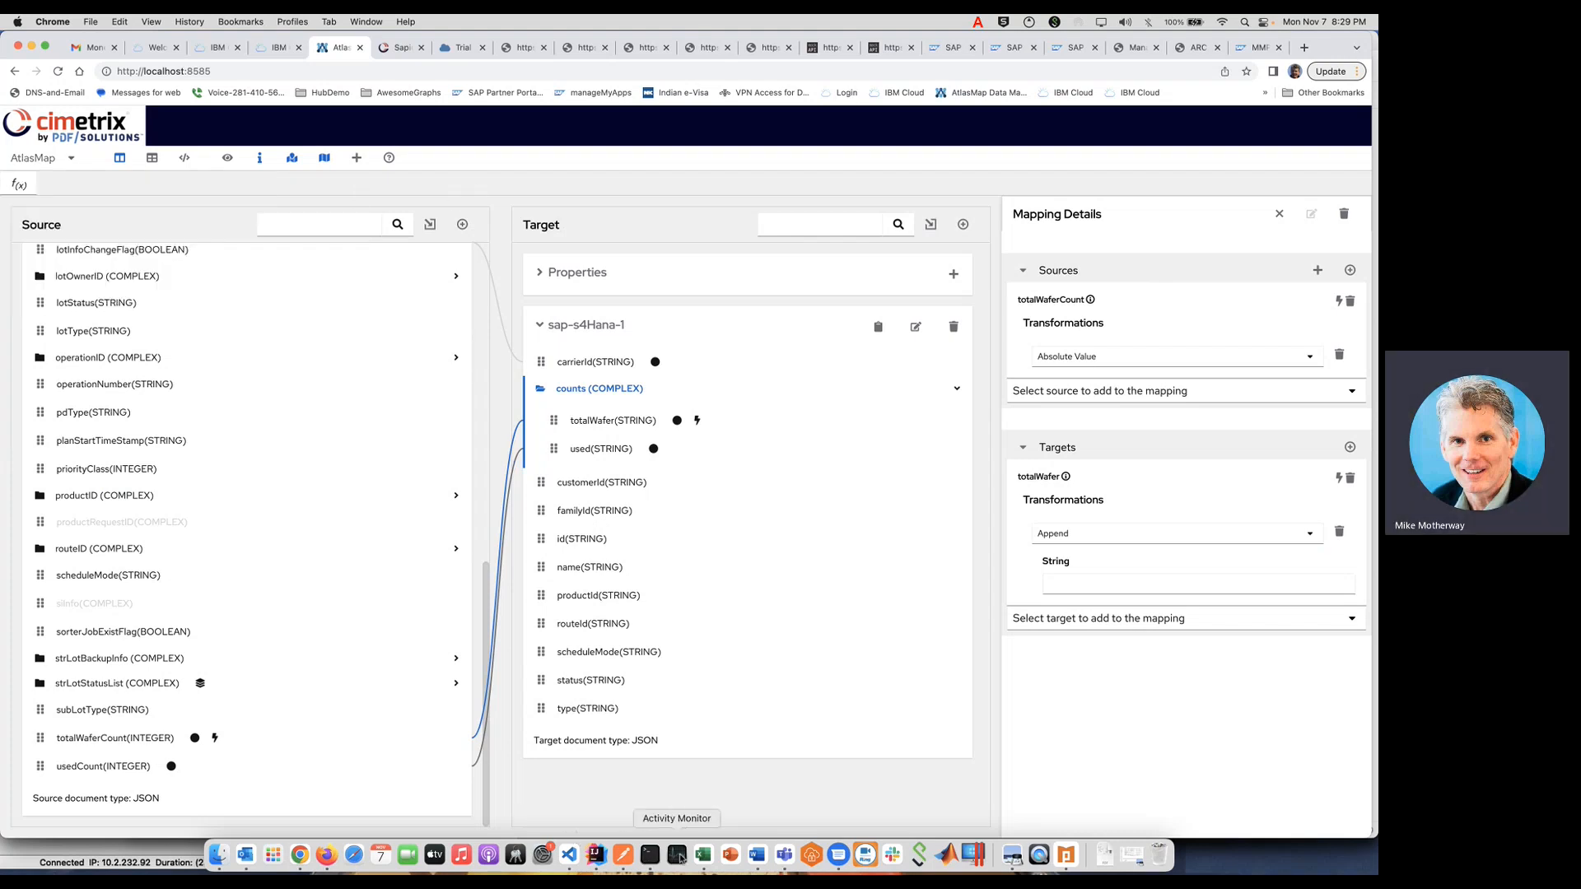
left_click(599, 859)
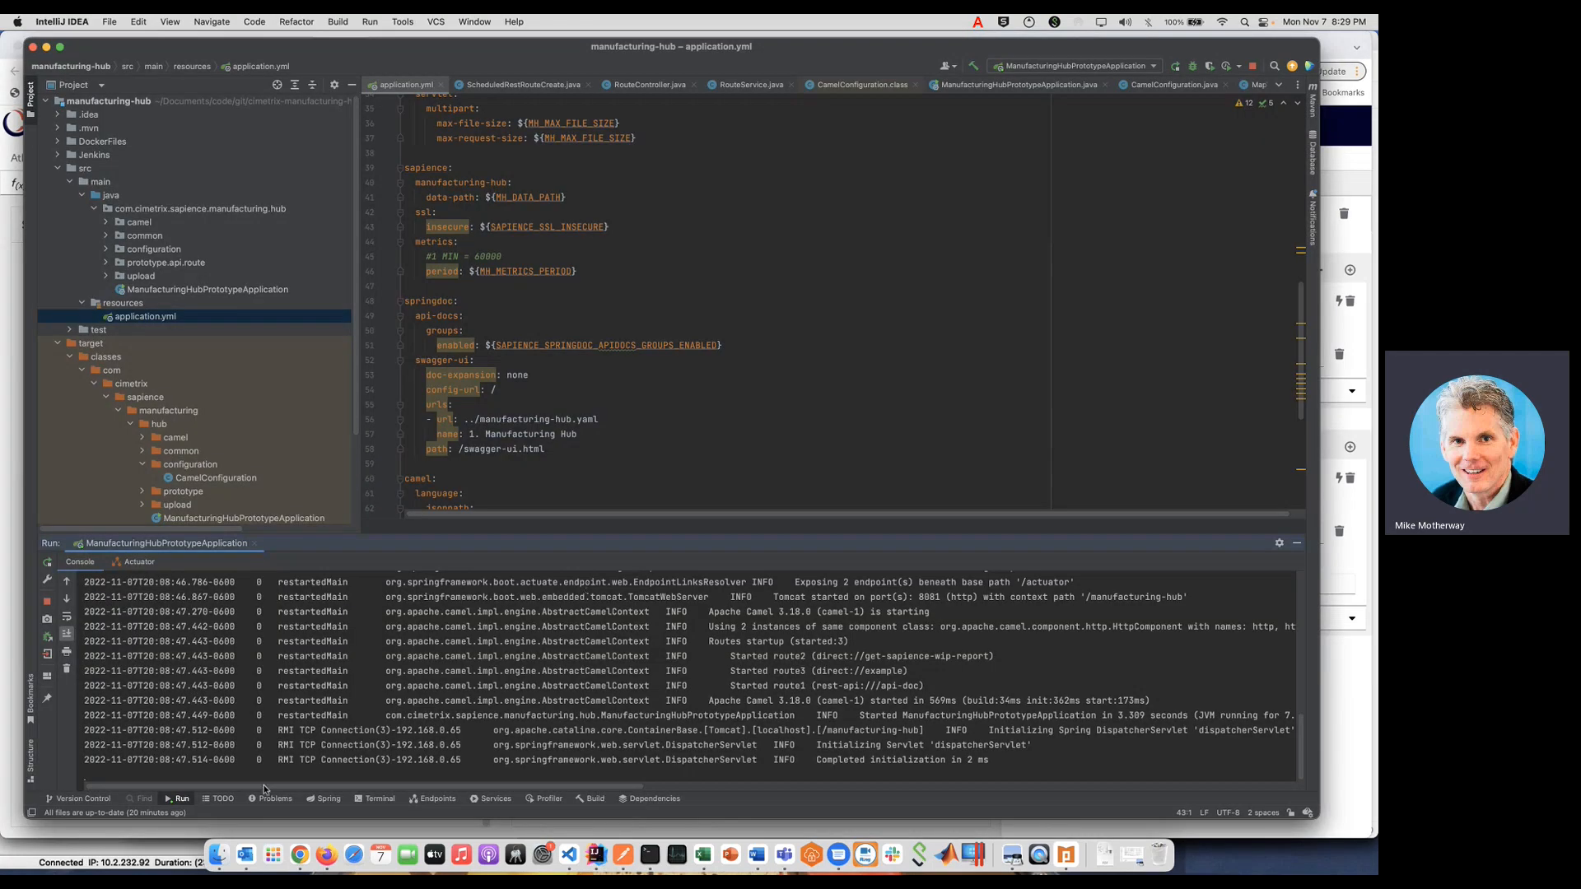
left_click(301, 858)
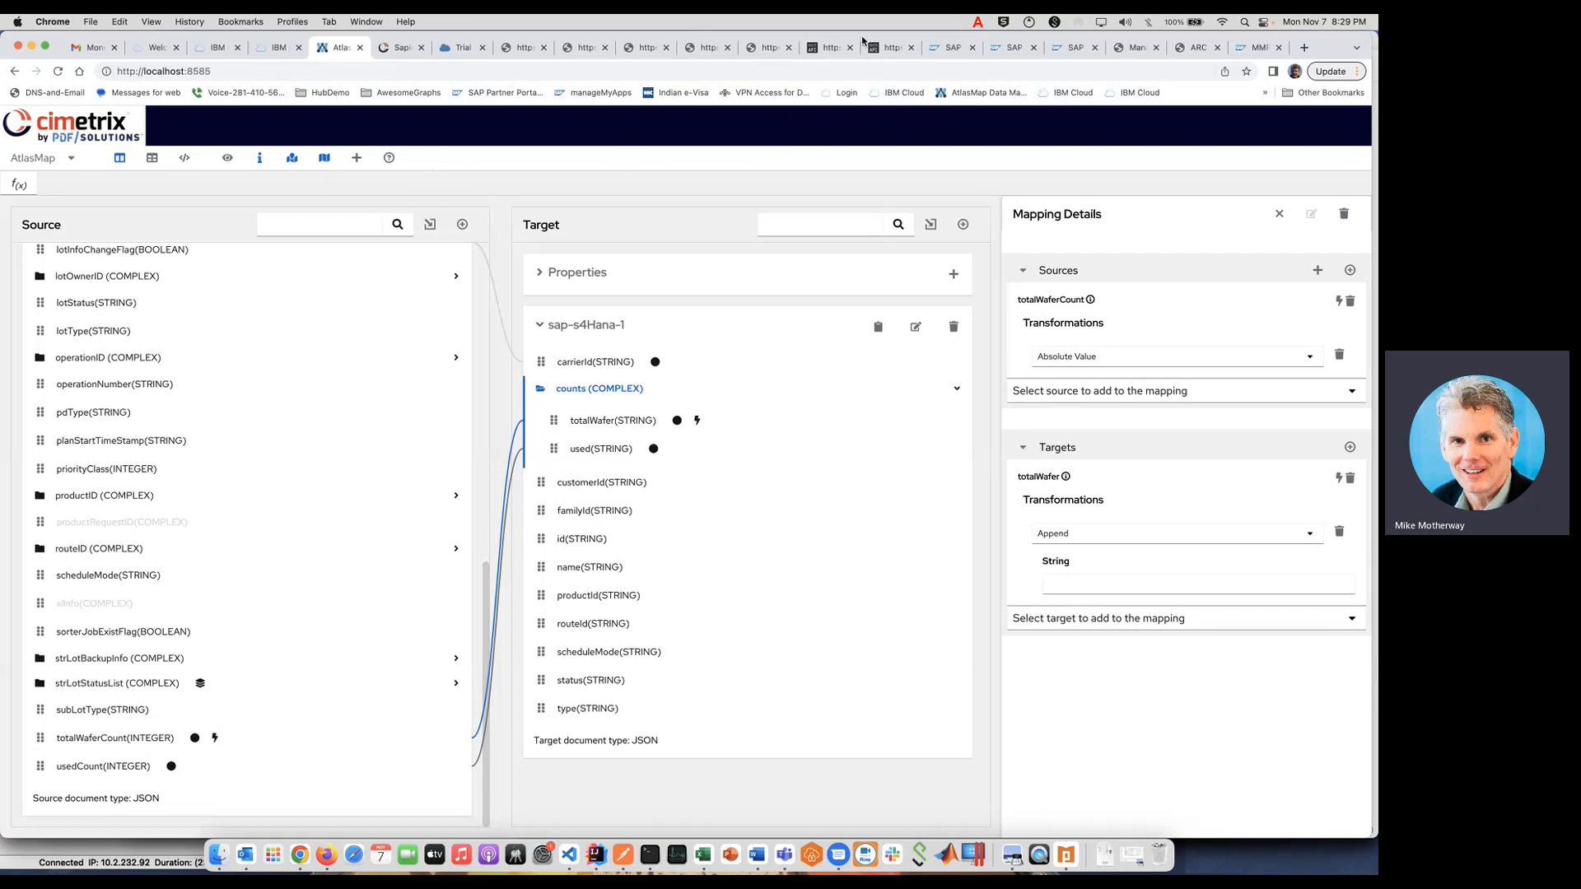
Open the mockapi.io lot-list page, look through its lot records, and return to AtlasMap
left_click(890, 48)
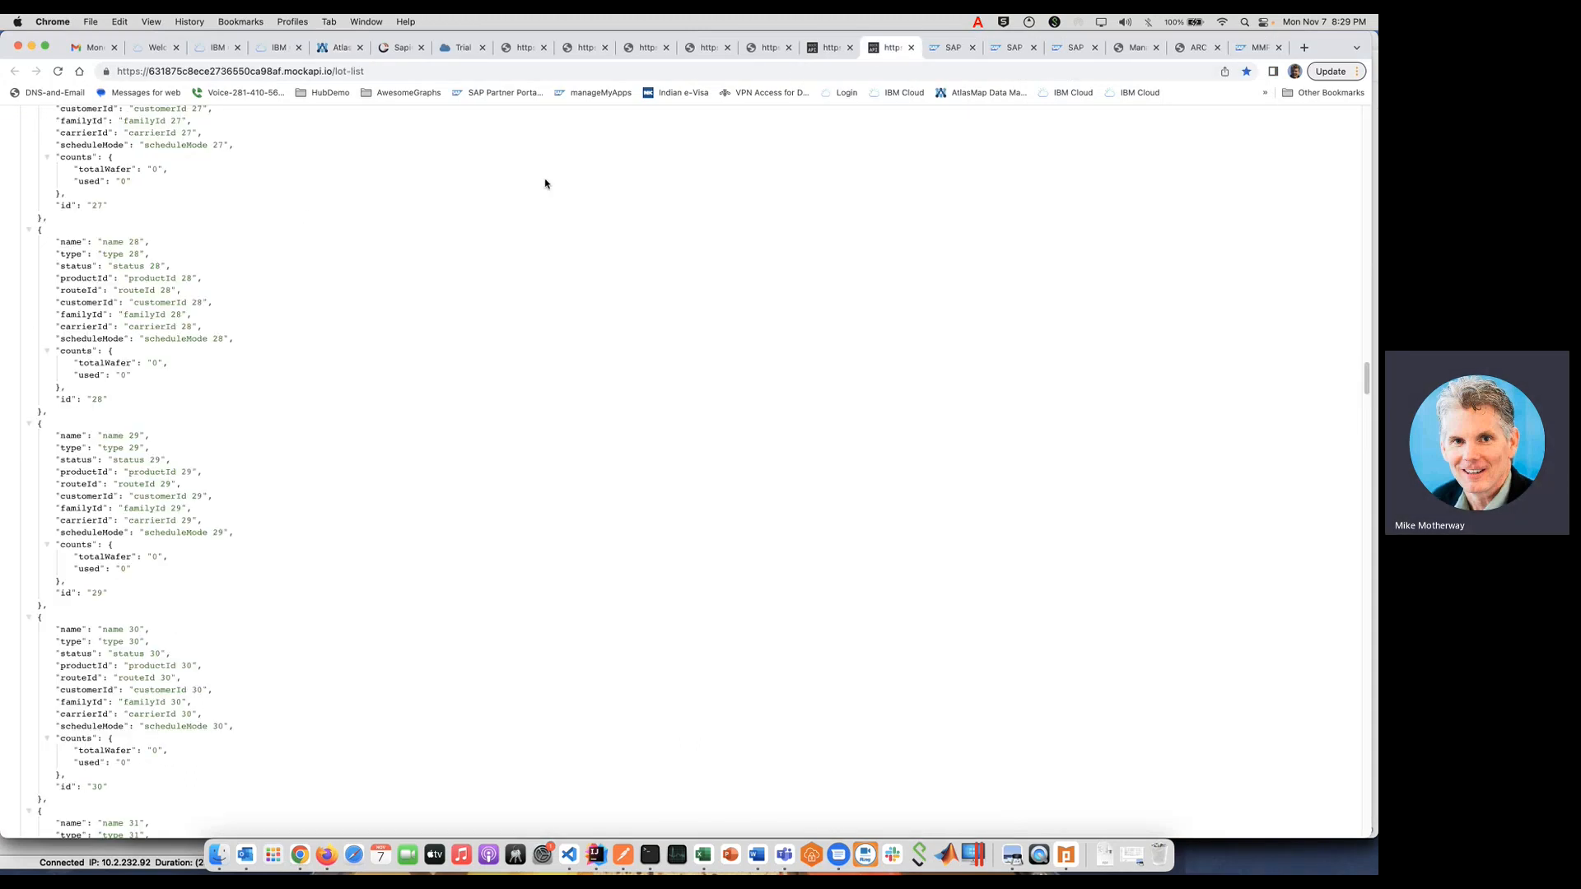
left_click_drag(108, 240, 414, 550)
scroll(415, 553, "down", 1)
scroll(415, 553, "down", 3)
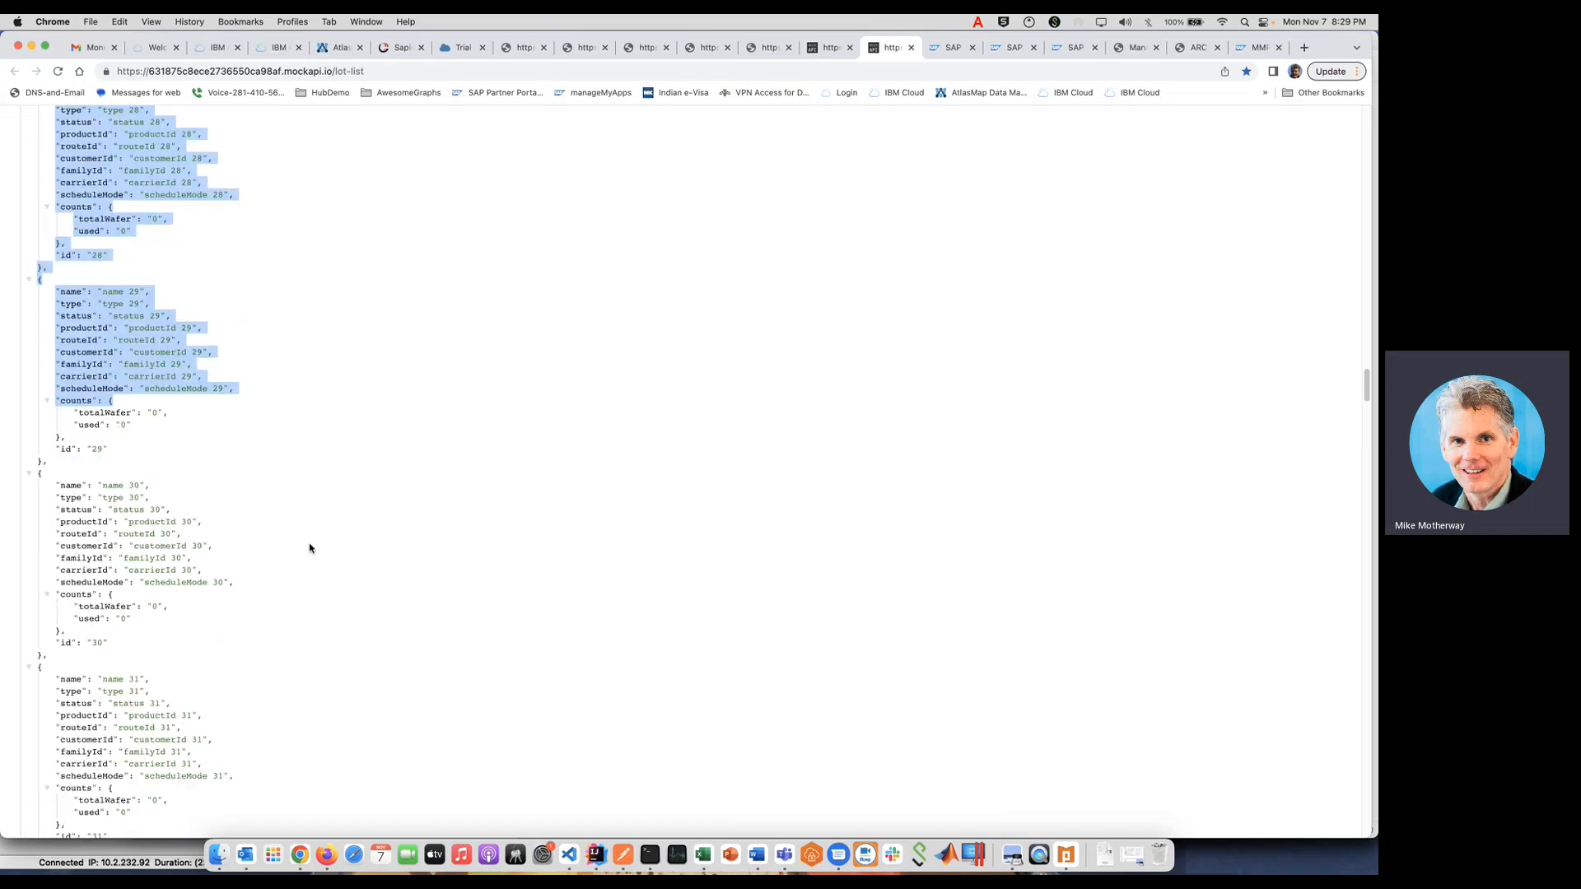
left_click(319, 517)
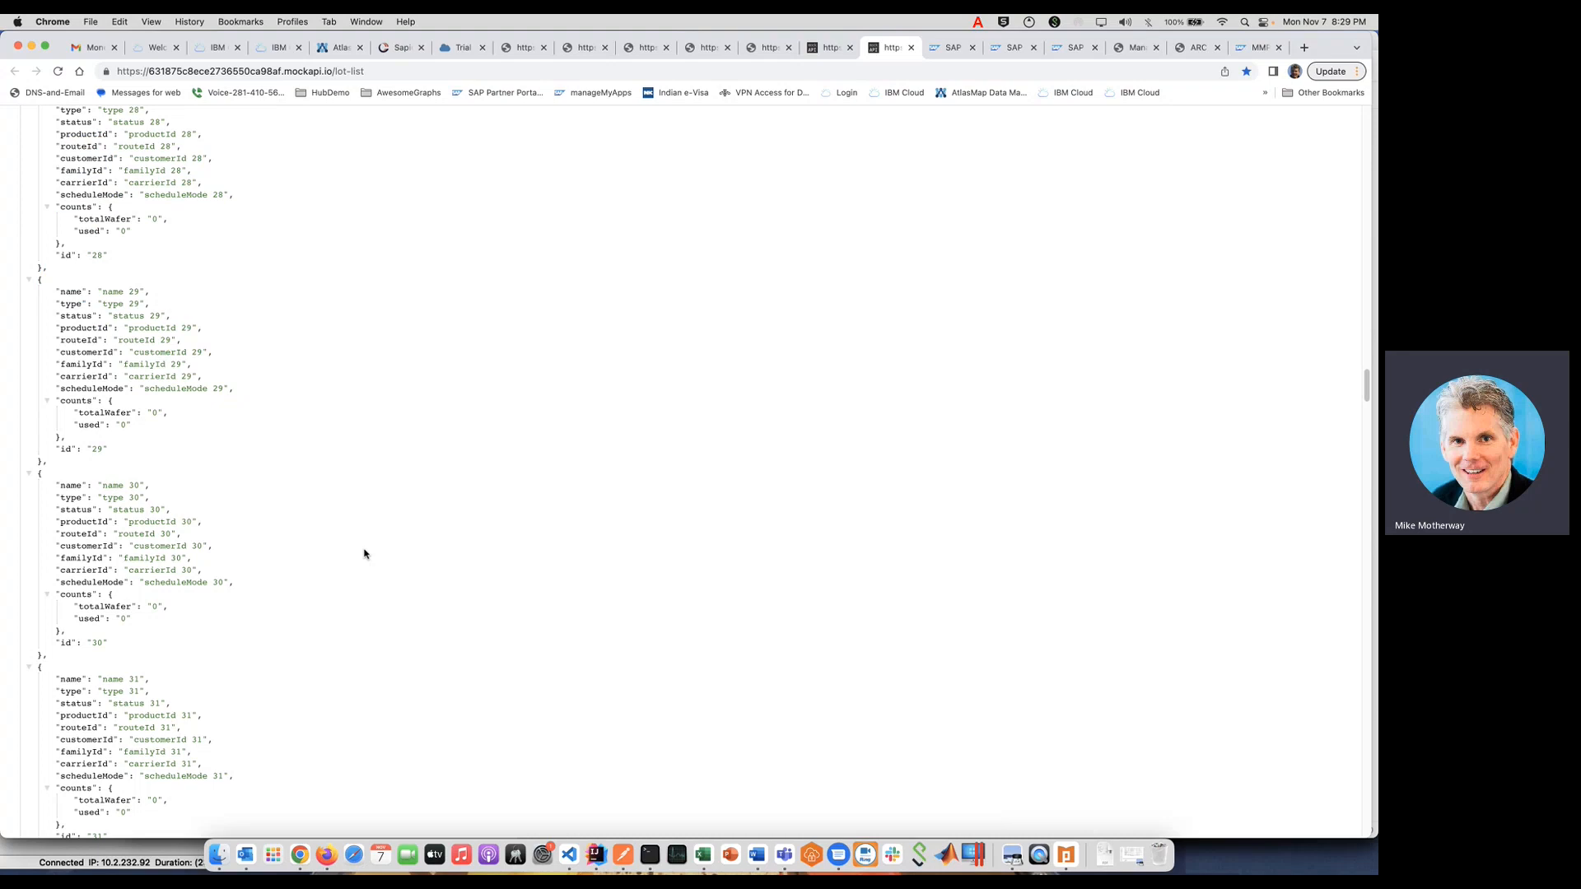
scroll(365, 553, "down", 14)
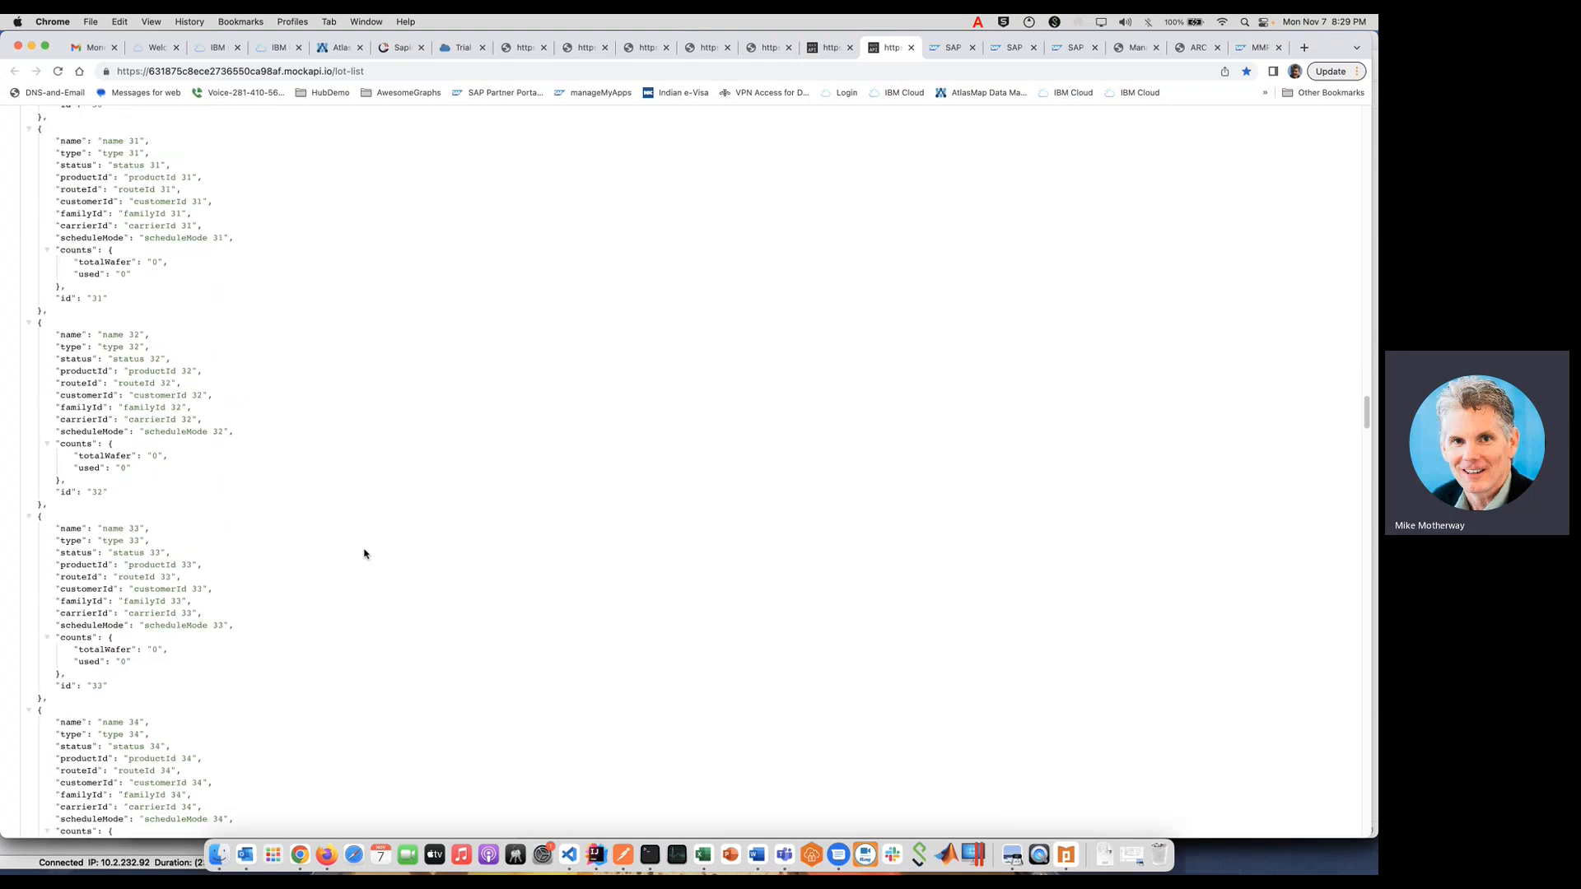
scroll(364, 553, "down", 14)
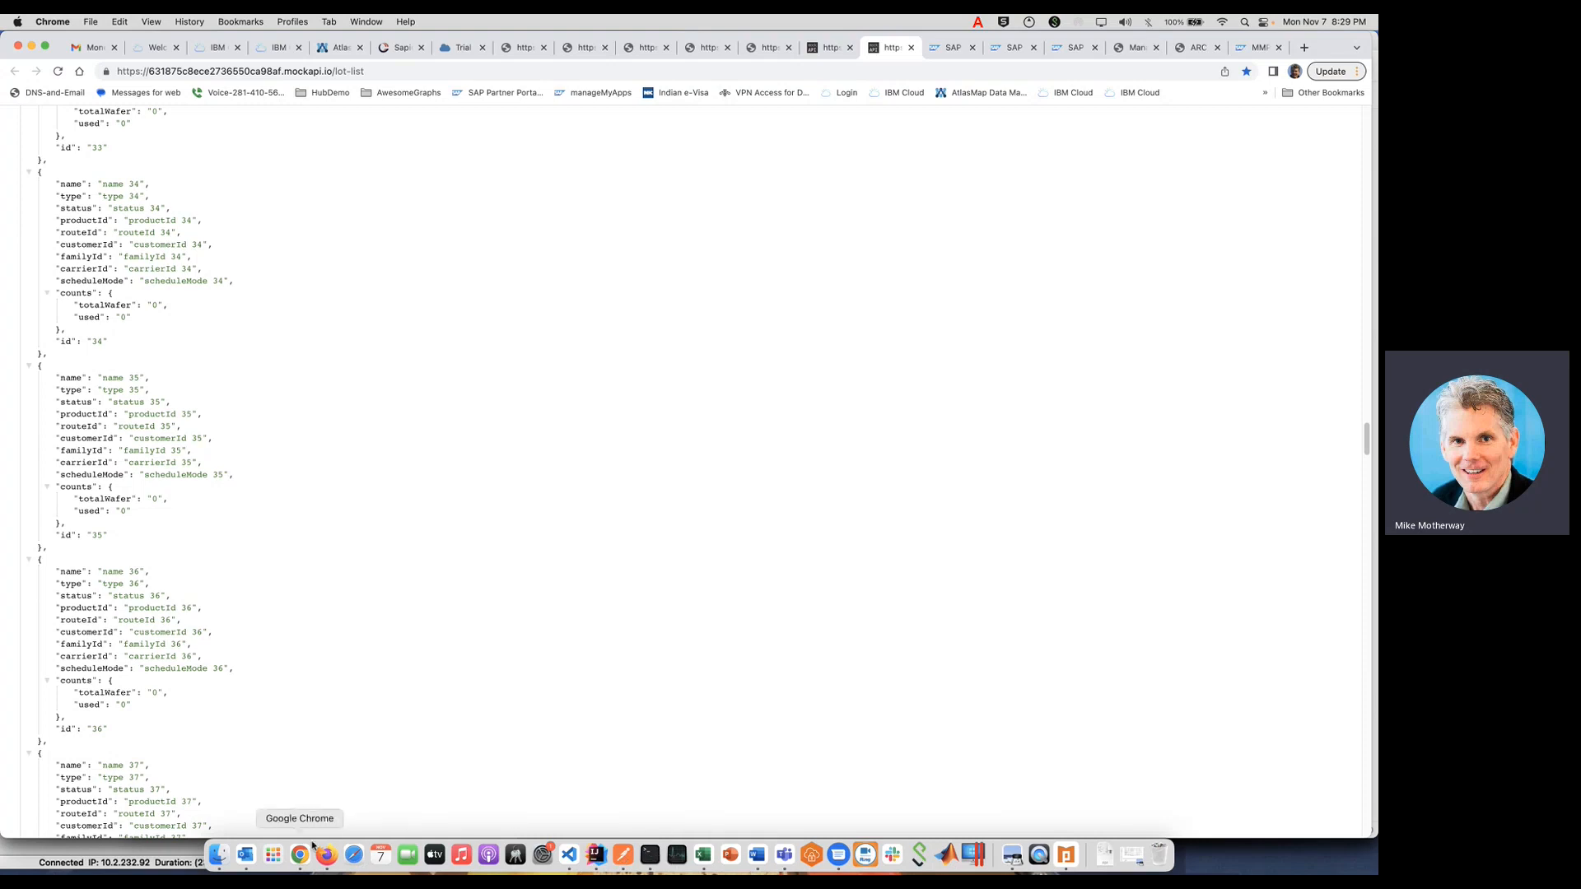
left_click(322, 51)
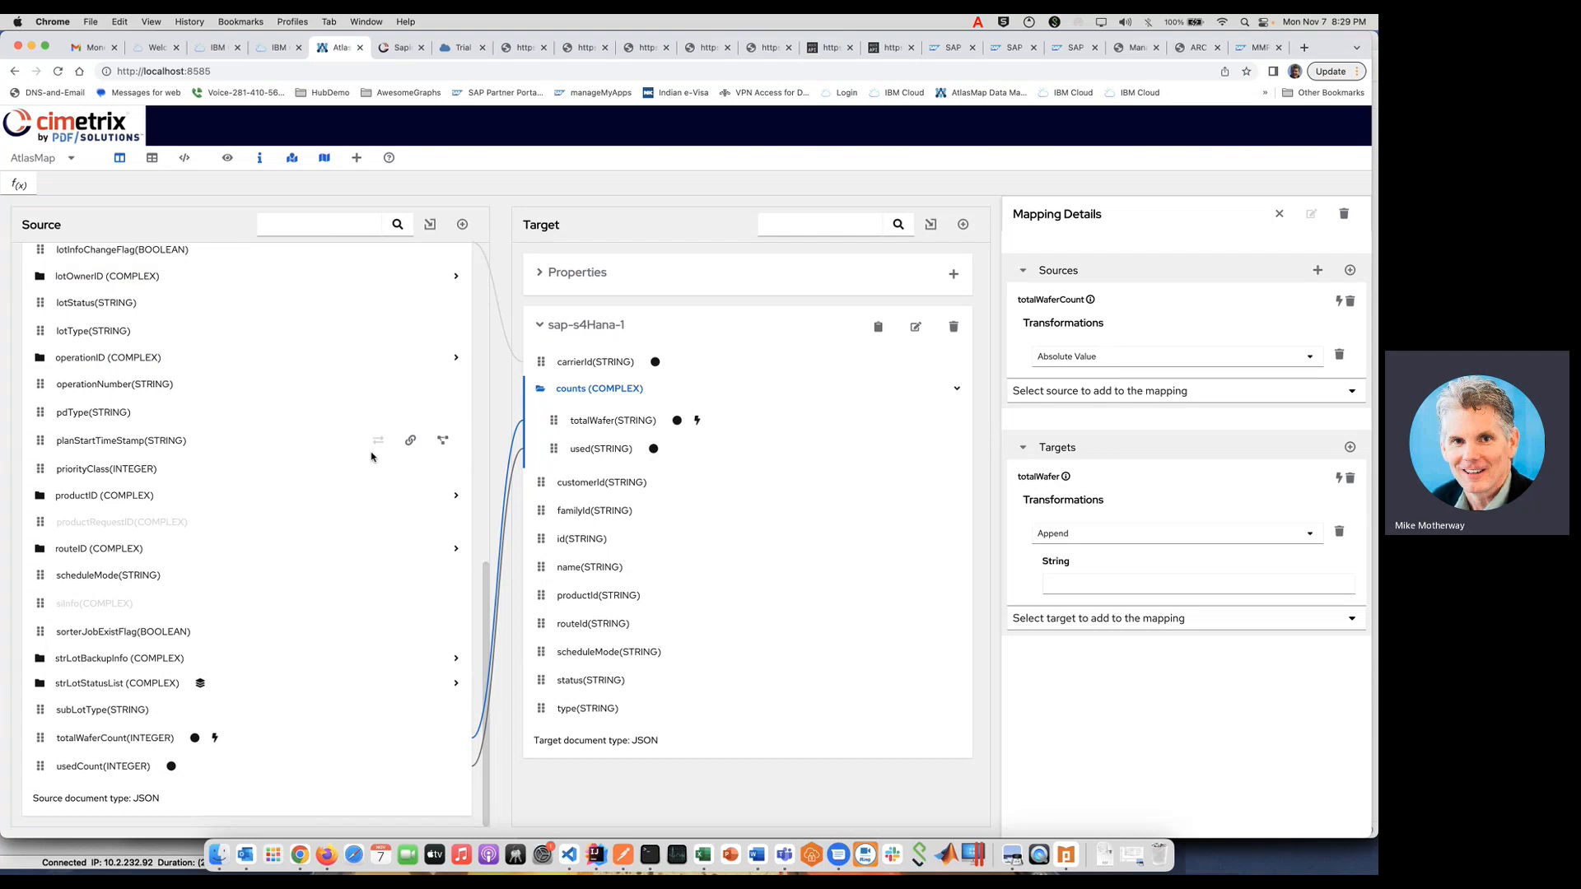
On the EDA APIs page, expand the GET request that retrieves a dcp definition and examine its example XML response
left_click(401, 47)
scroll(669, 362, "up", 6)
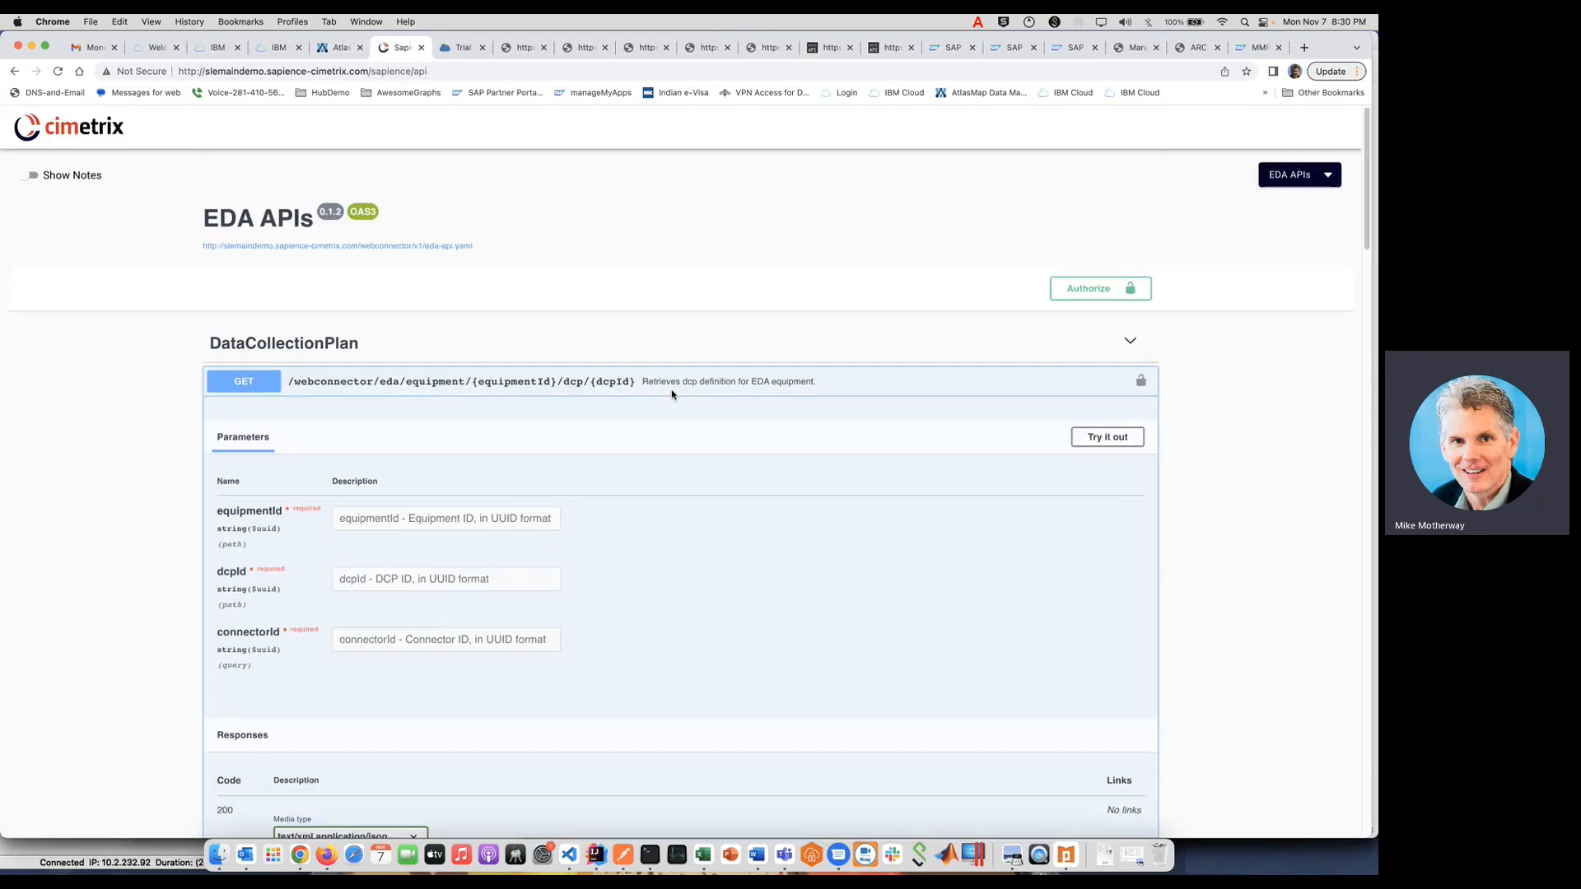
left_click(596, 379)
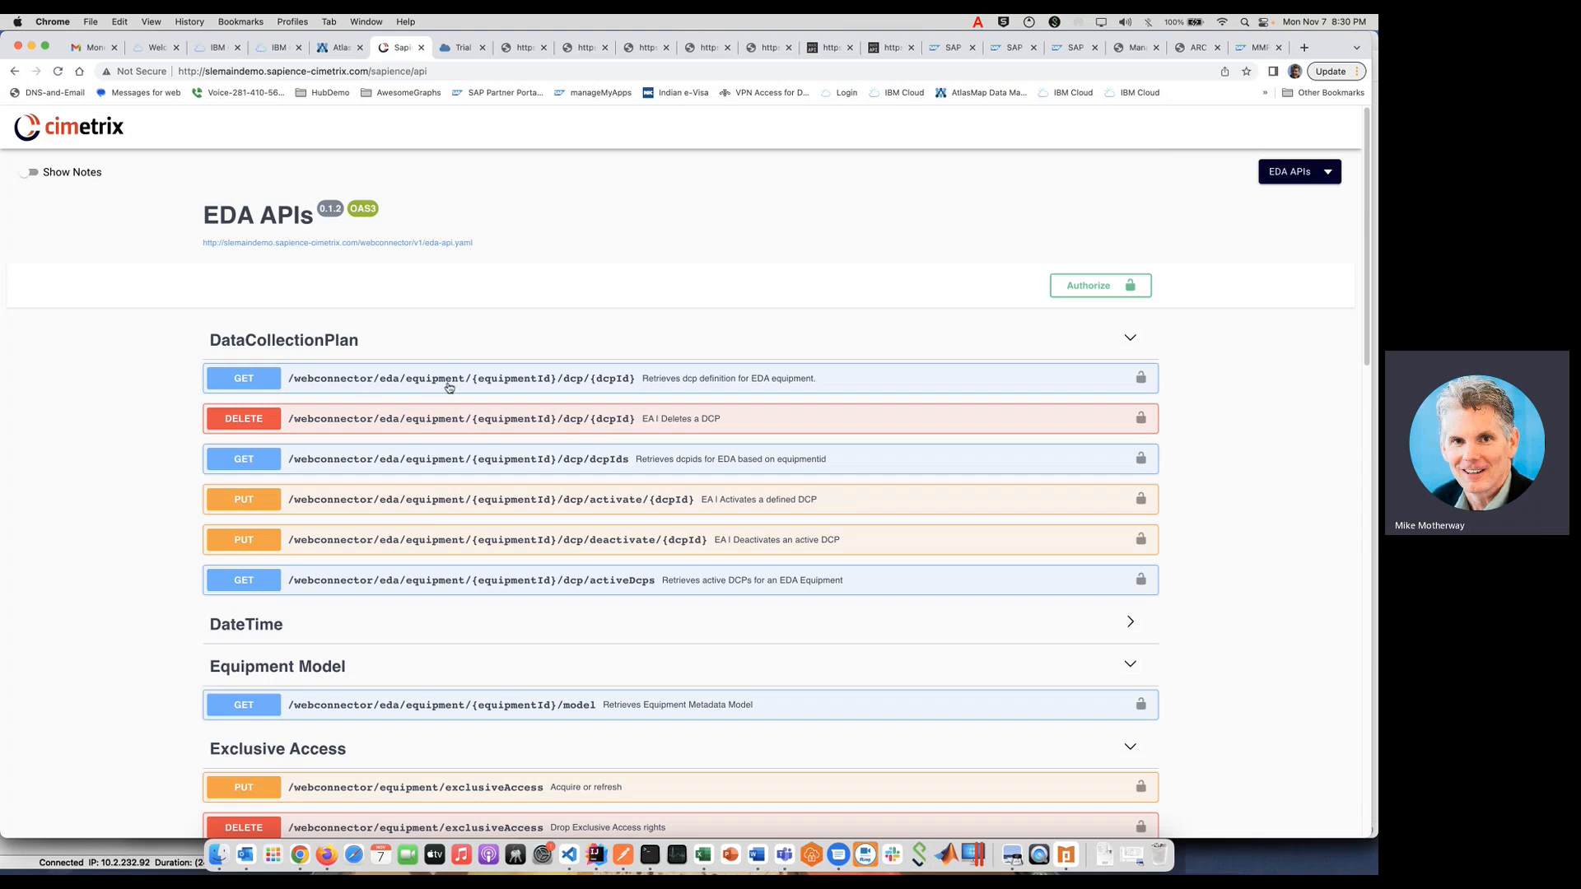
left_click(484, 378)
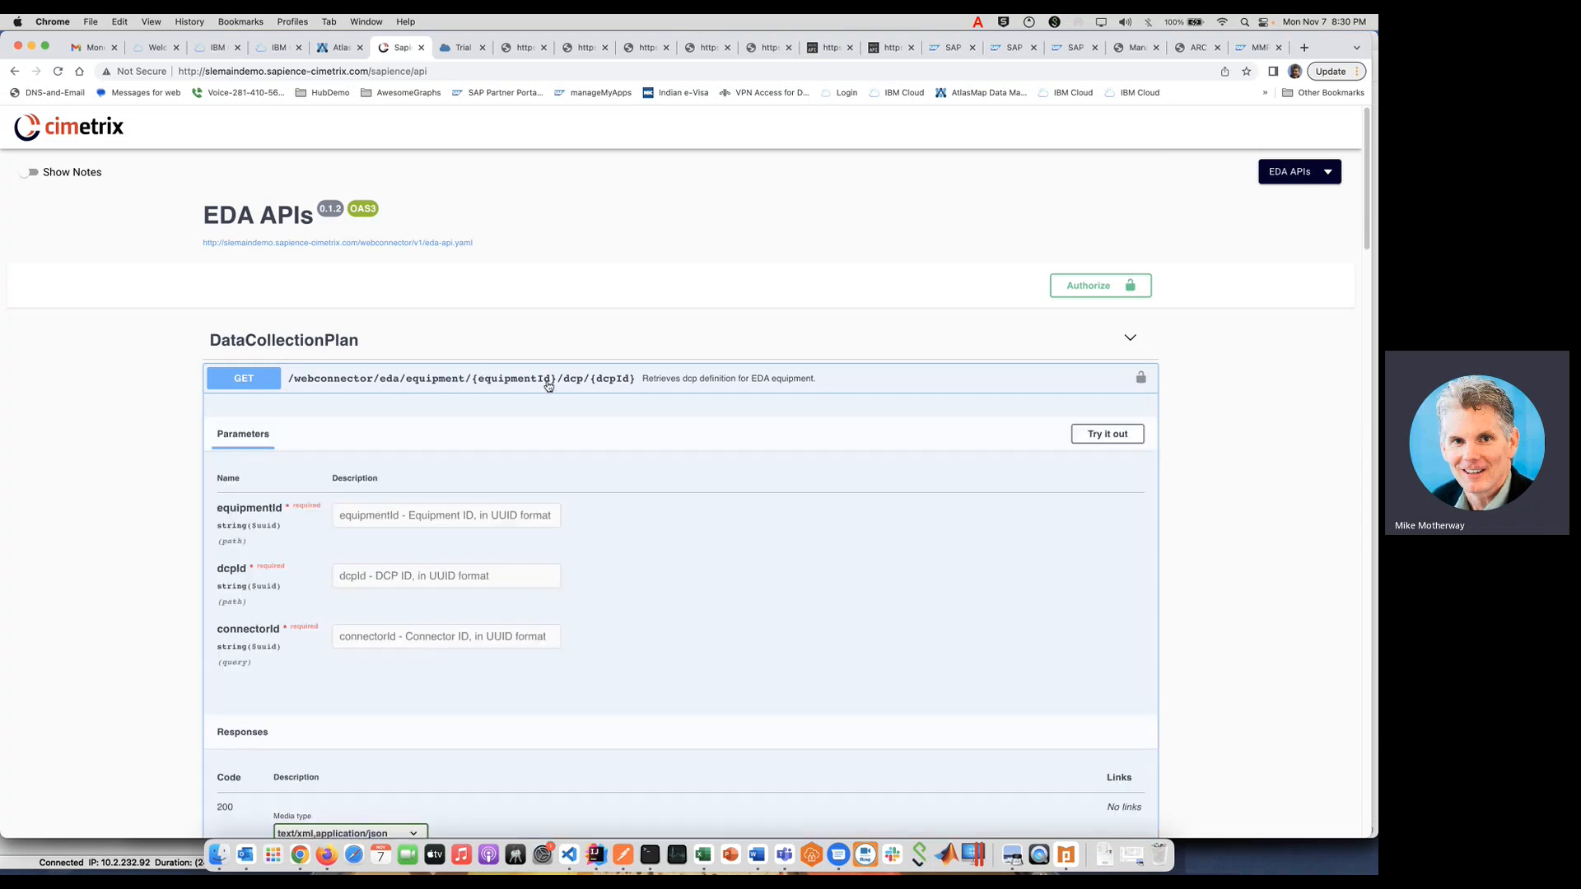
scroll(548, 387, "down", 1)
scroll(548, 387, "down", 5)
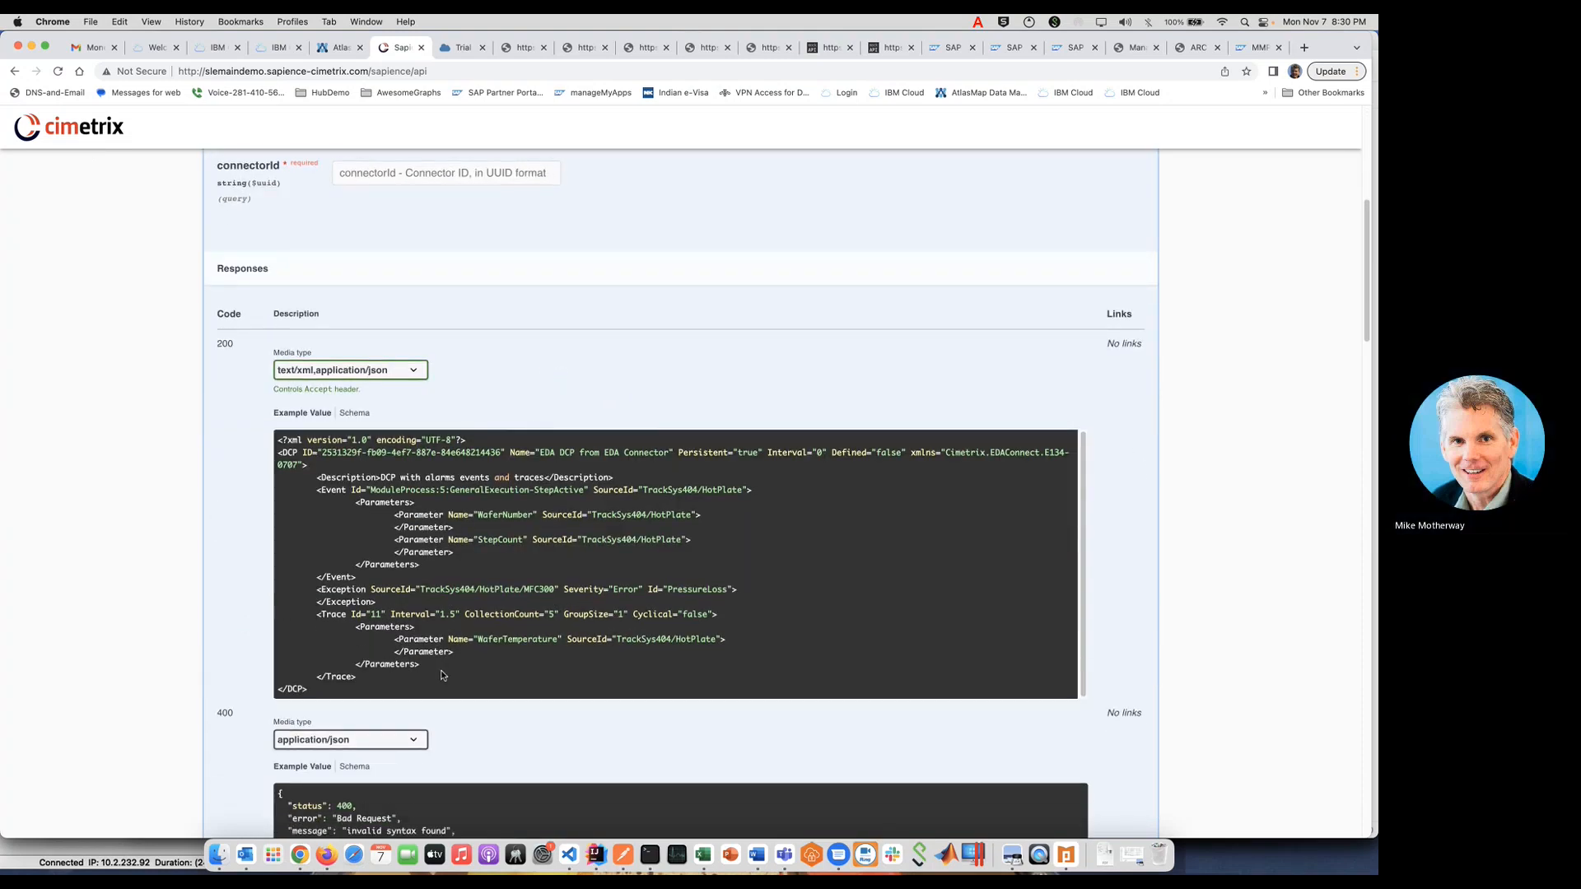
left_click_drag(431, 688, 276, 447)
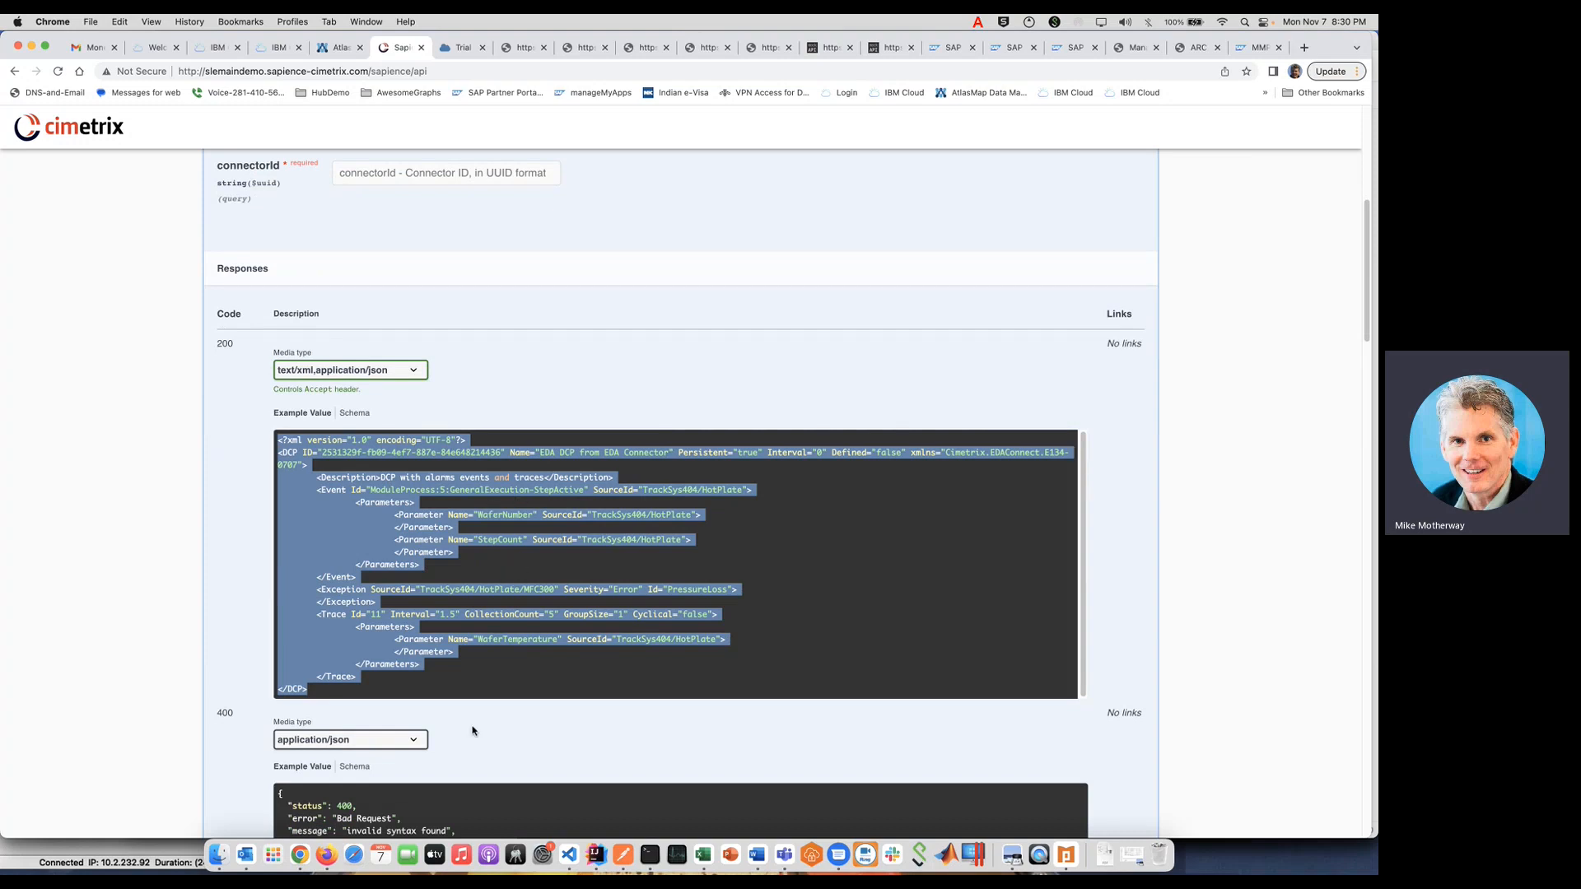
In AtlasMap, import pdf-sapience-dcp-1.xml as an additional source document
left_click(331, 47)
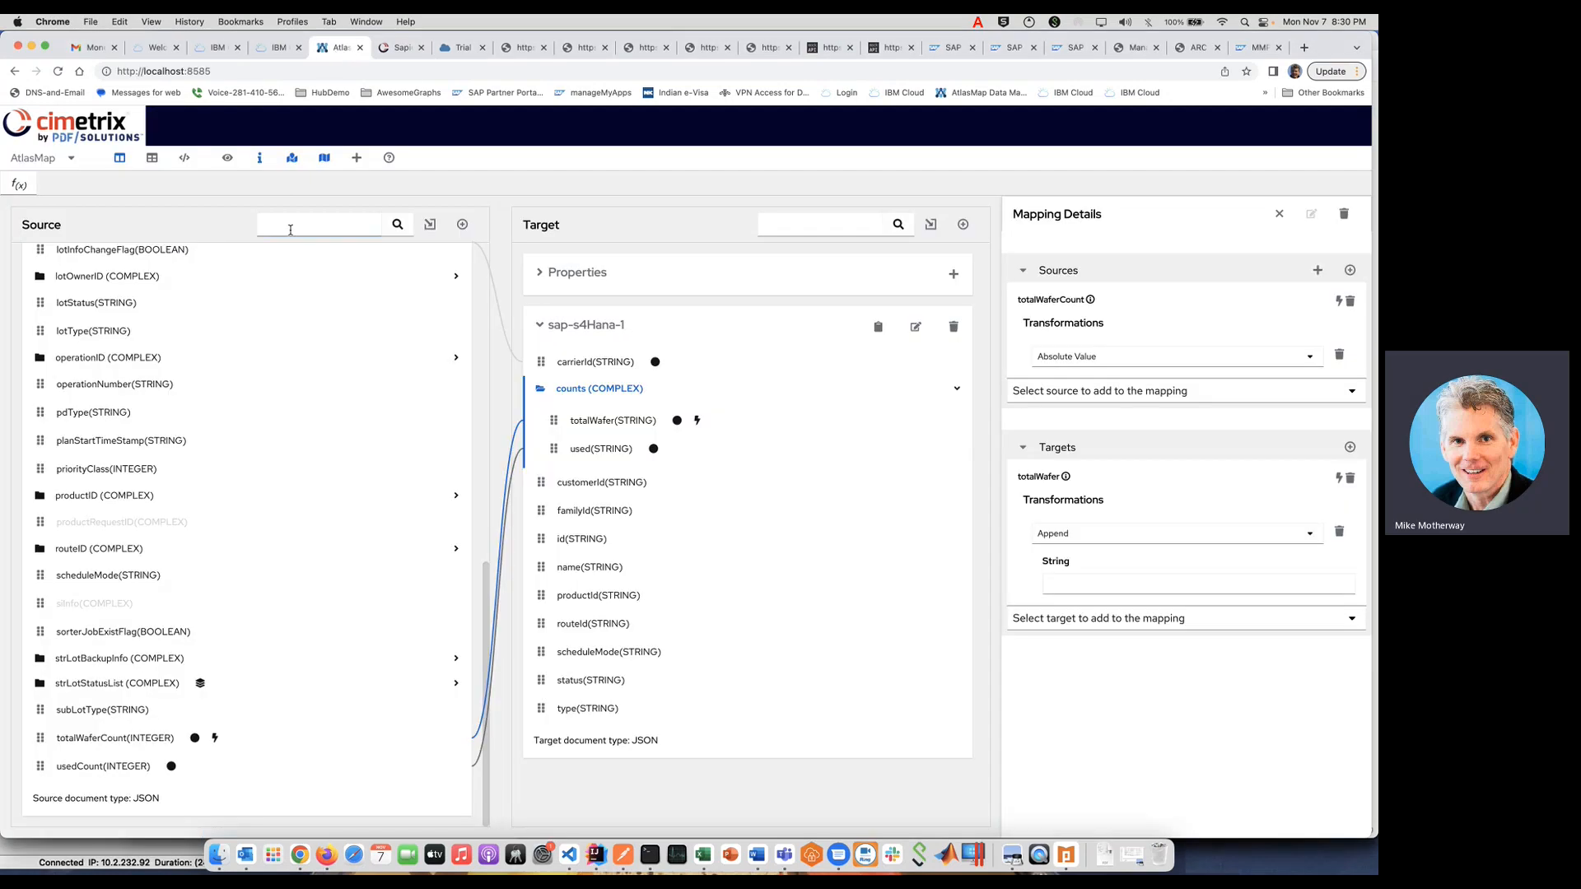
left_click(431, 224)
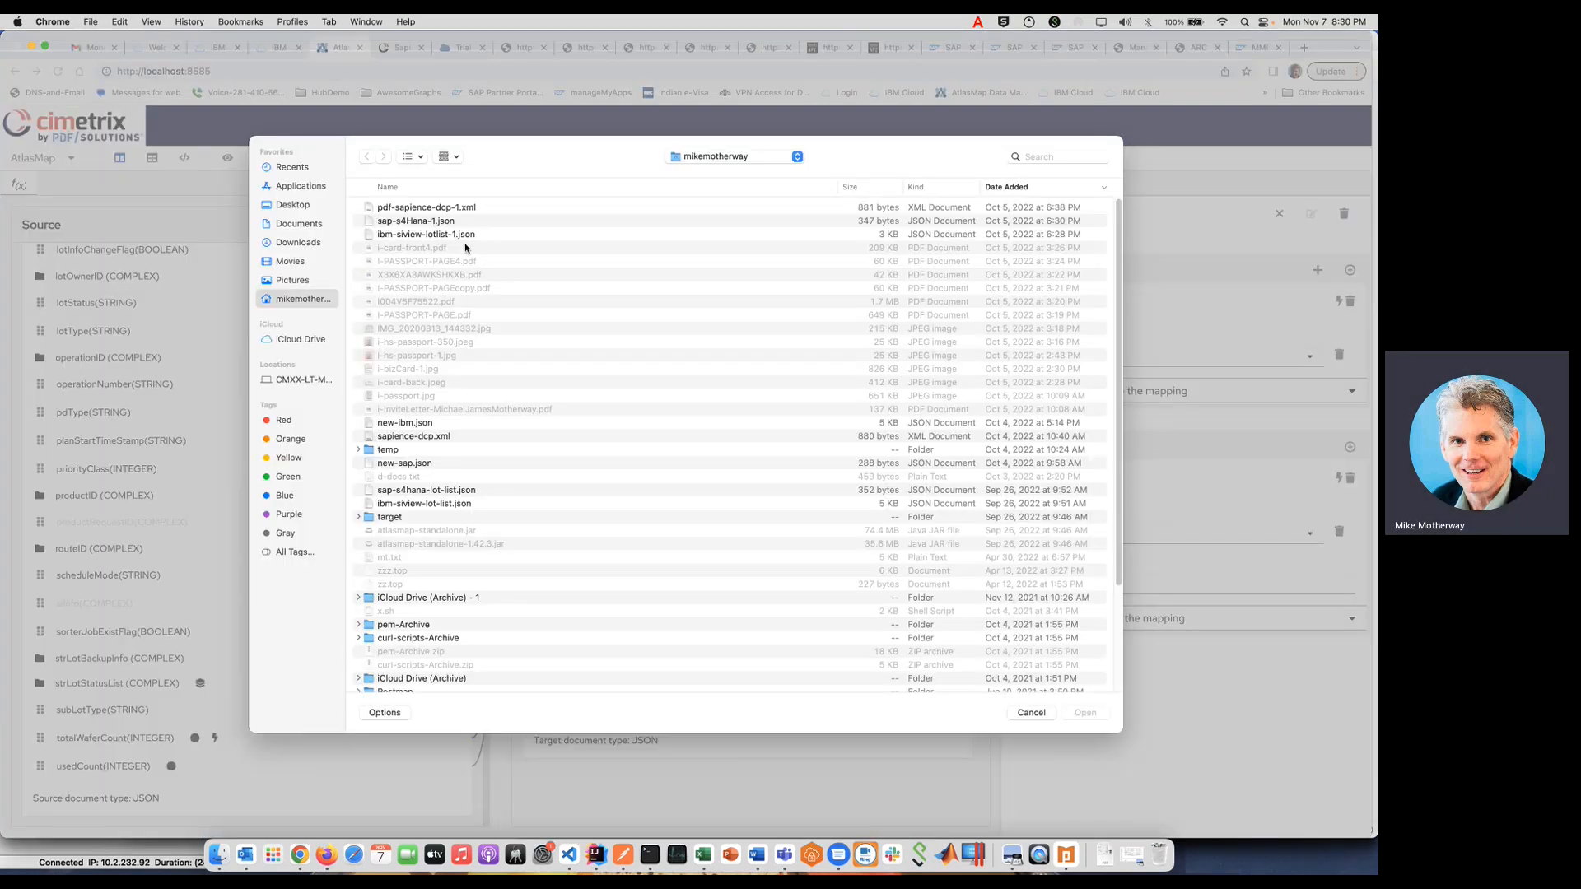
left_click(425, 209)
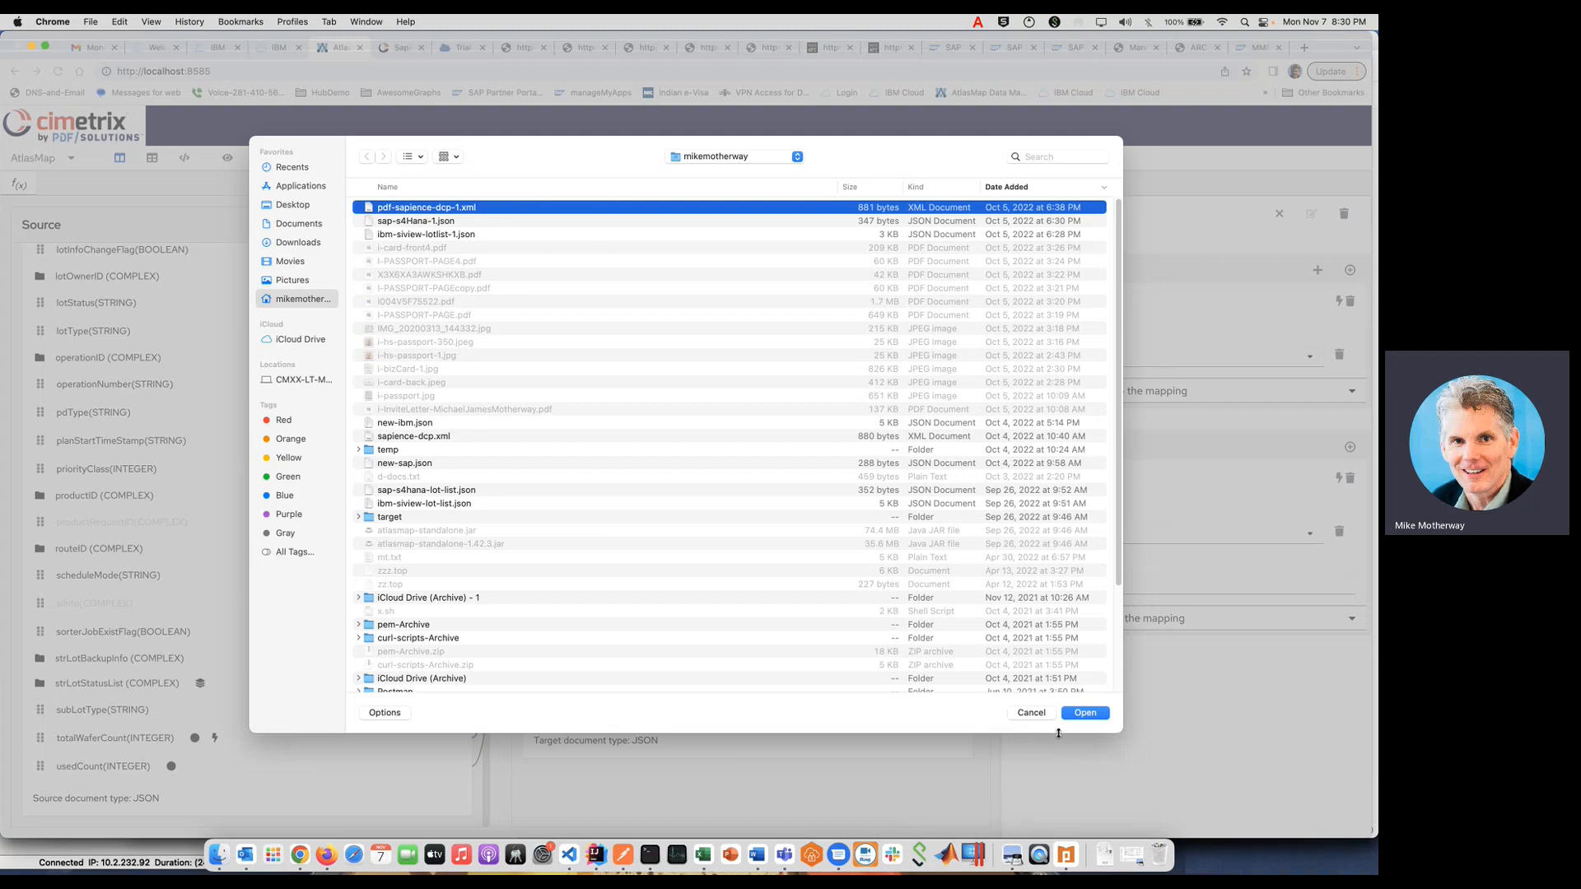
left_click(1075, 712)
left_click(839, 519)
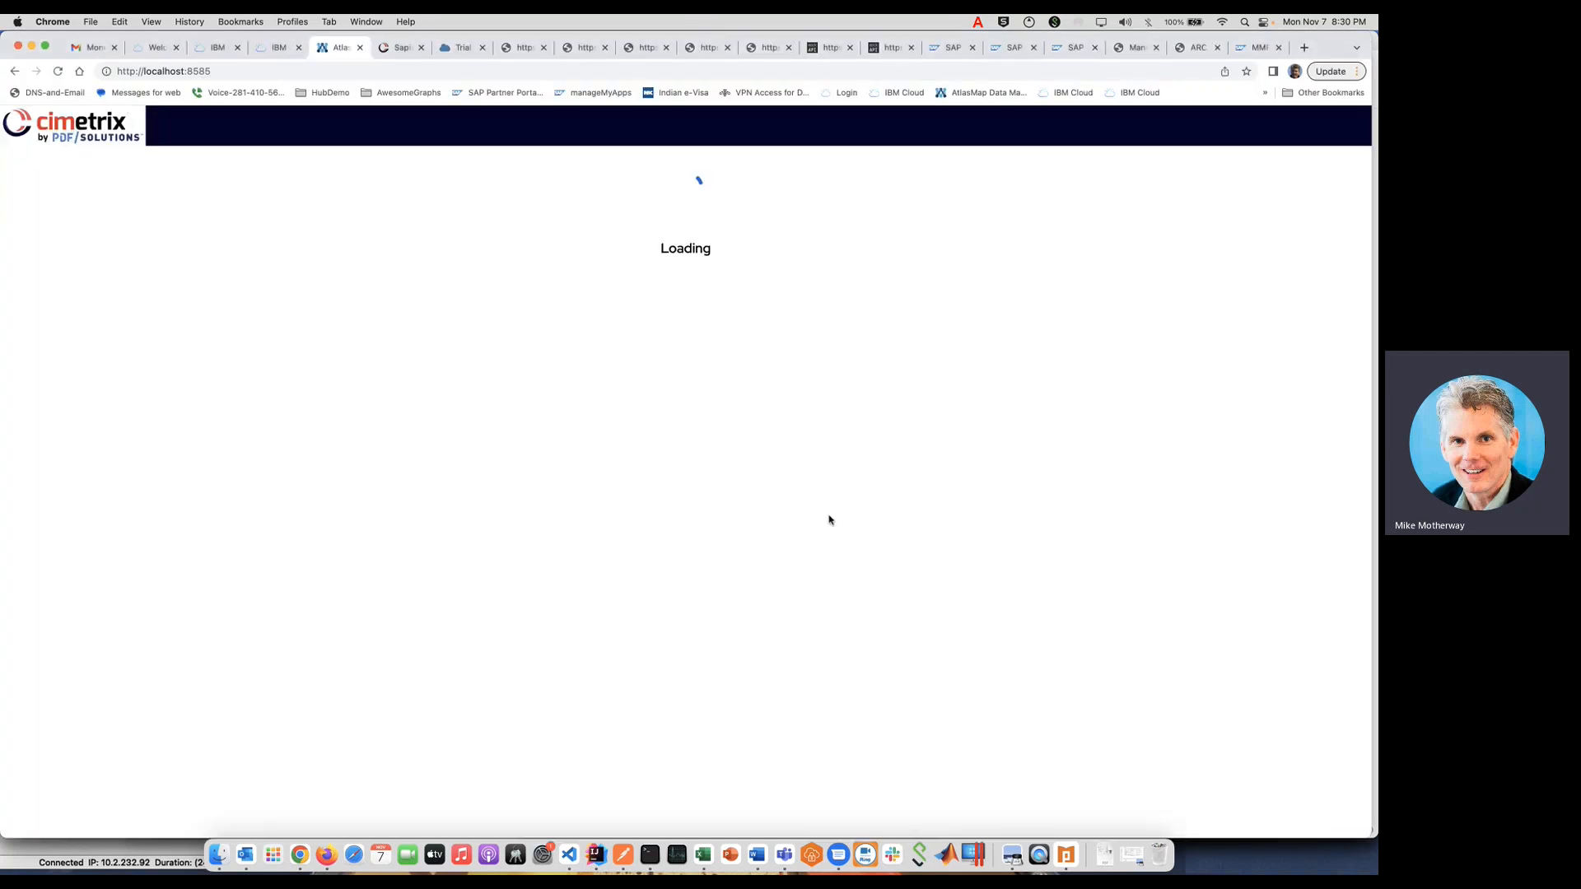
Expand the DCP, Event and Trace groups of pdf-sapience-dcp-1 and look through their fields
scroll(385, 517, "down", 6)
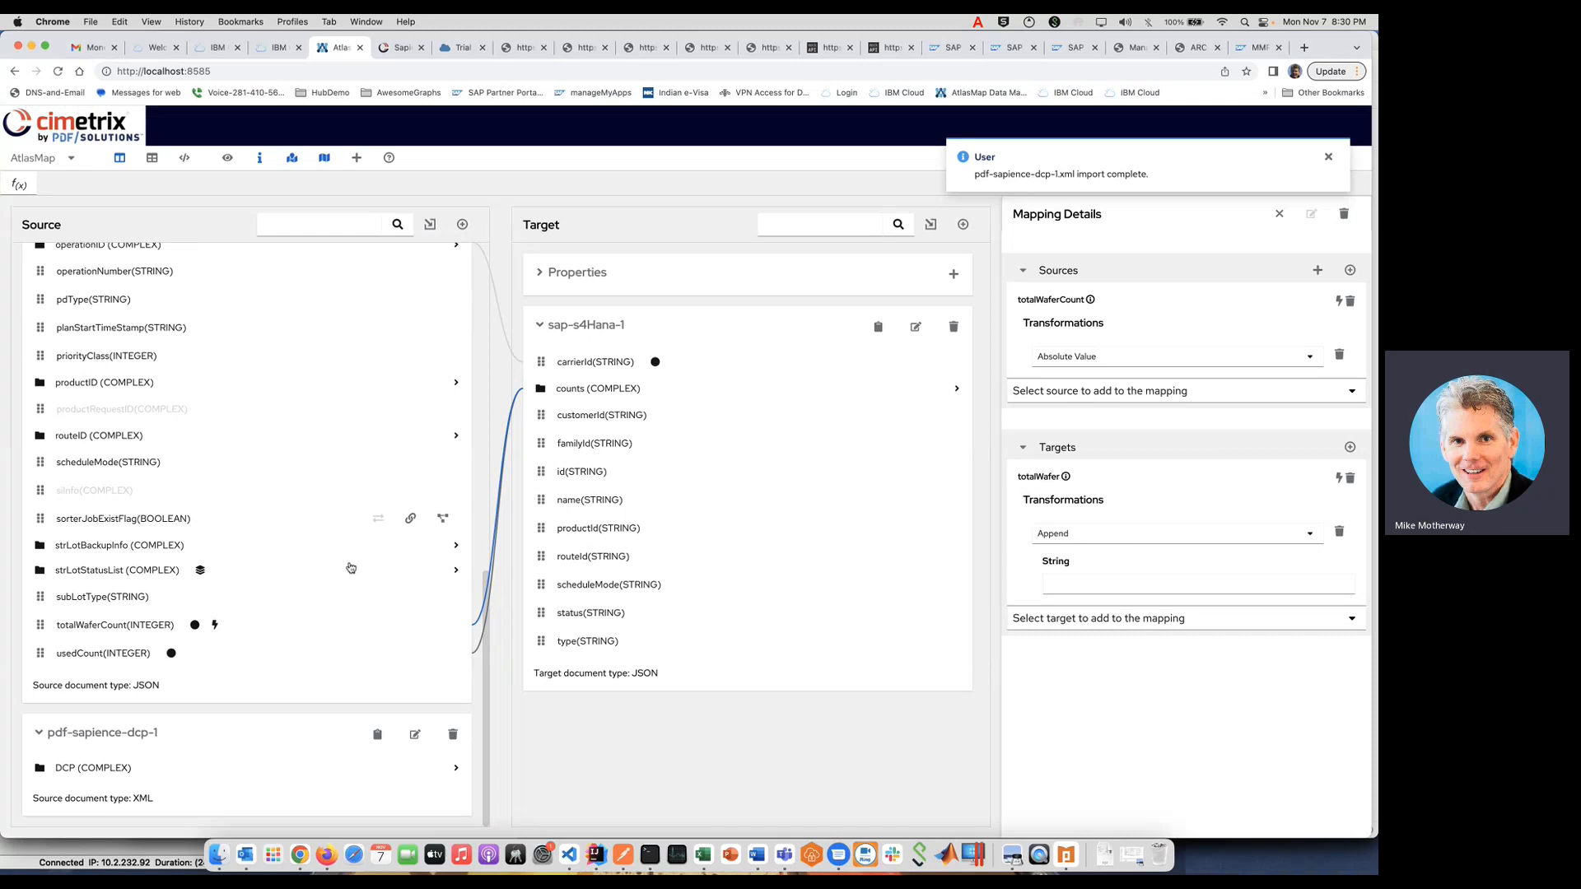
left_click(106, 766)
scroll(214, 729, "down", 5)
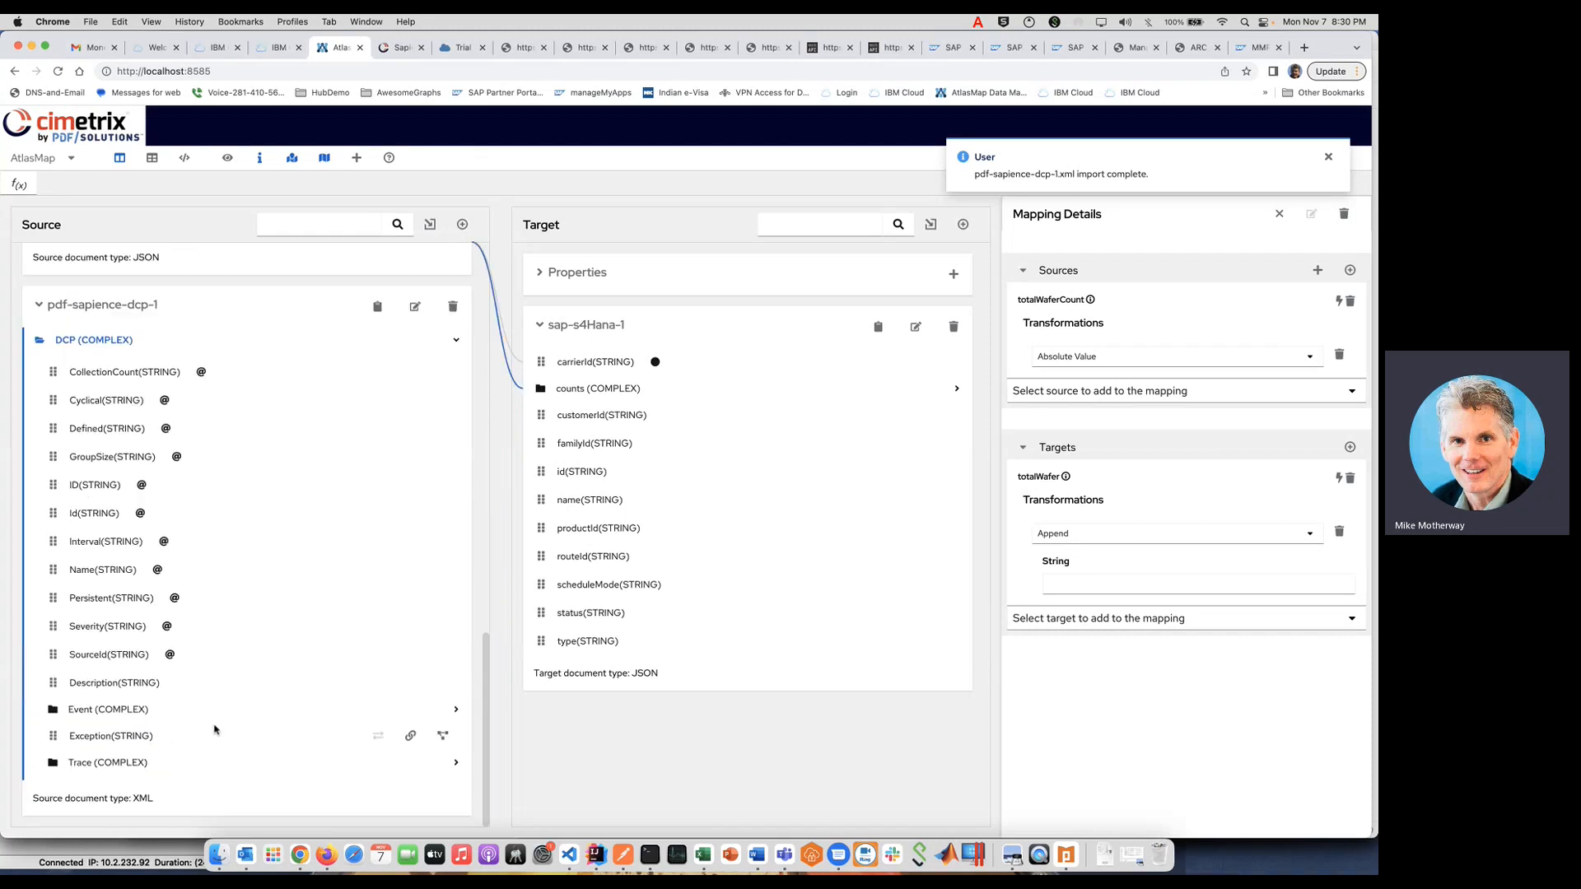
left_click(131, 712)
scroll(241, 668, "down", 2)
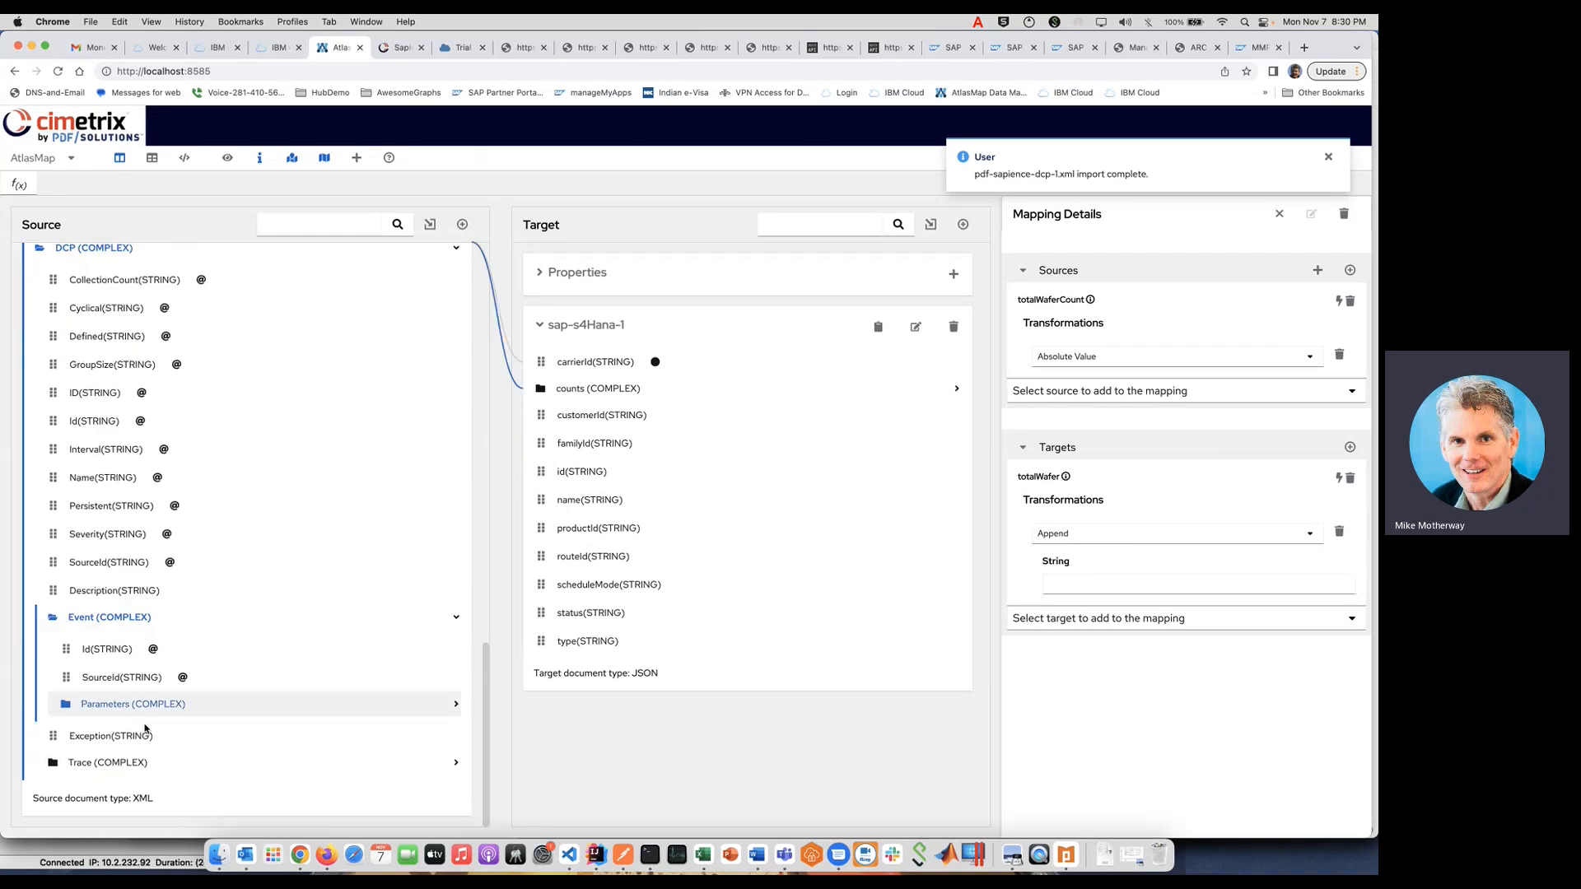
left_click(117, 761)
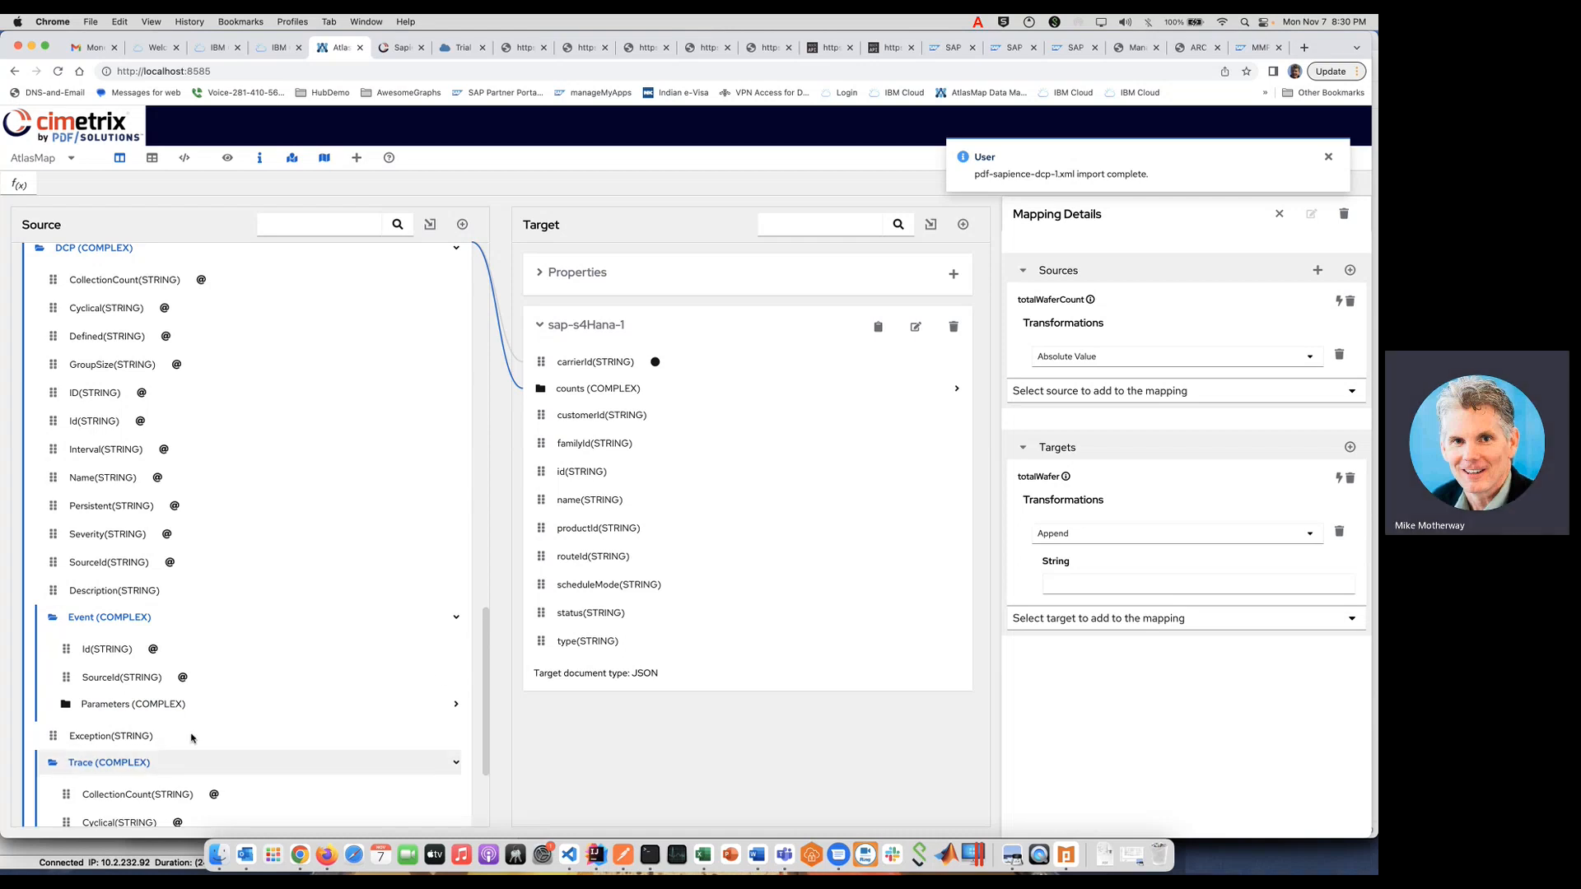
scroll(268, 547, "up", 5)
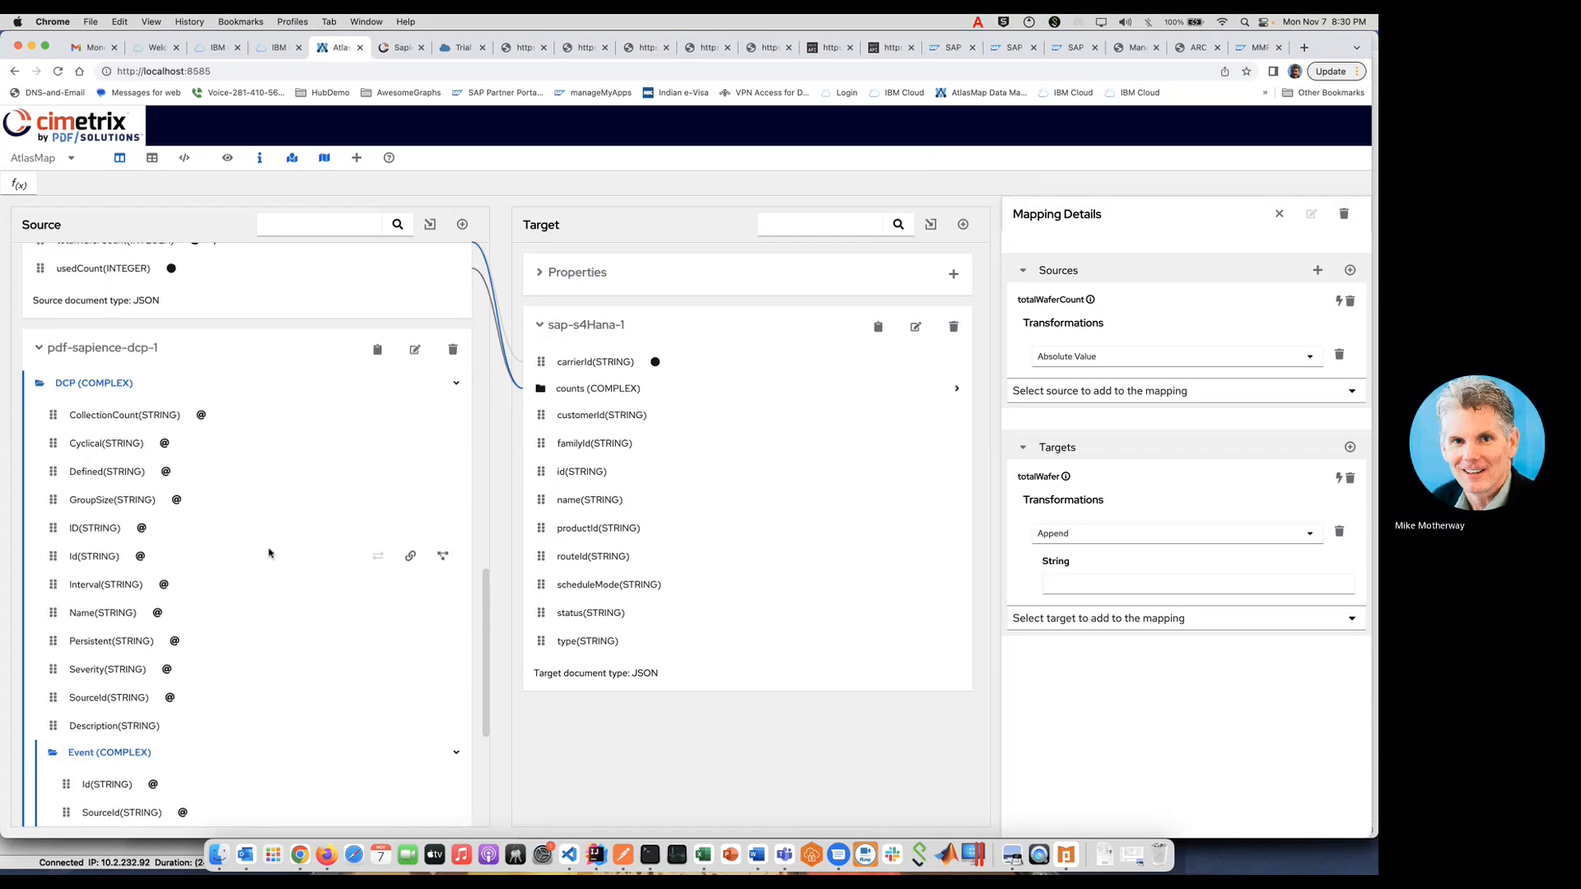